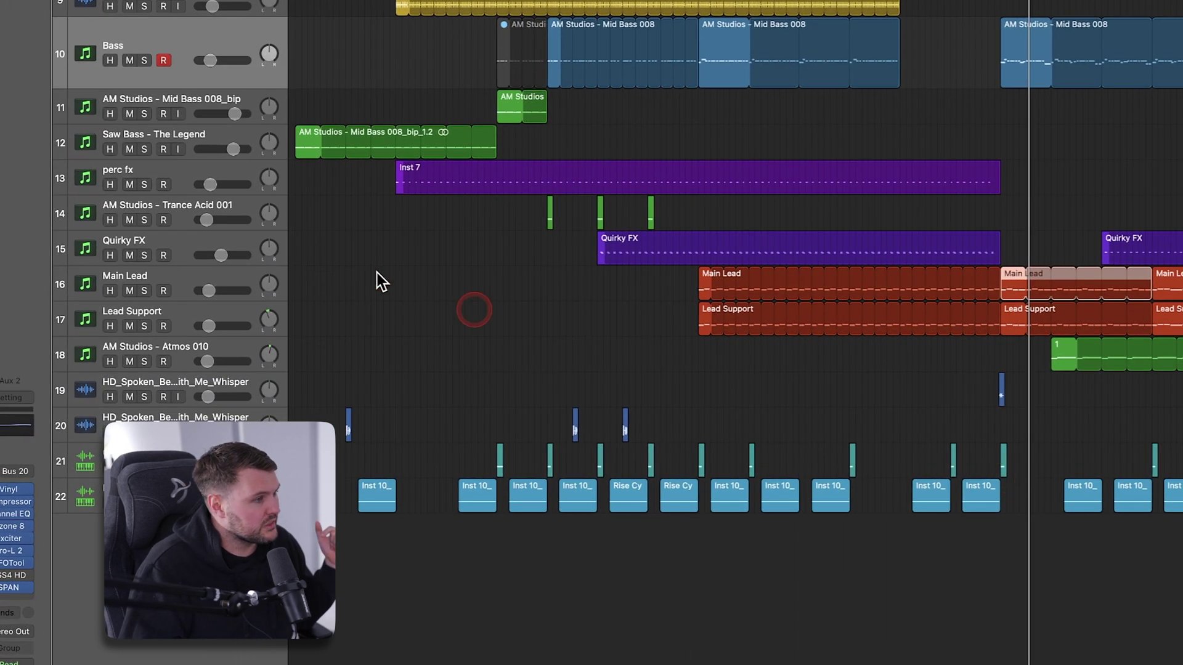
Step: Select the Main Lead track and open its region at bar 113 in the Piano Roll, showing its notes close up
click(205, 276)
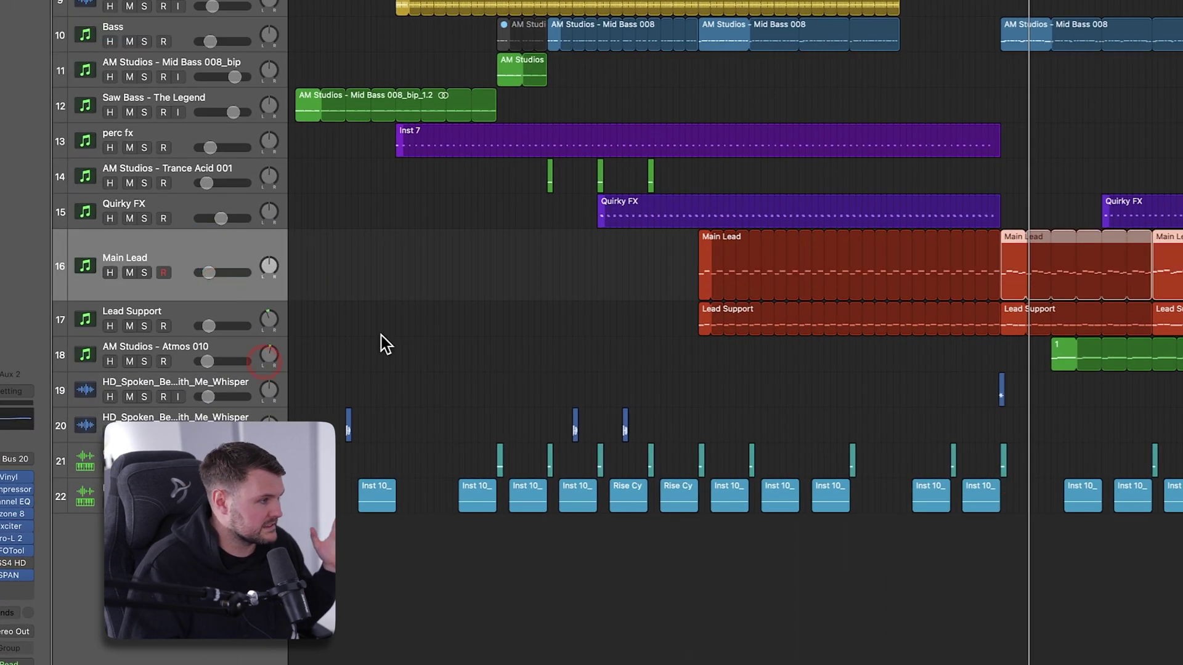
click(1022, 216)
double_click(1004, 244)
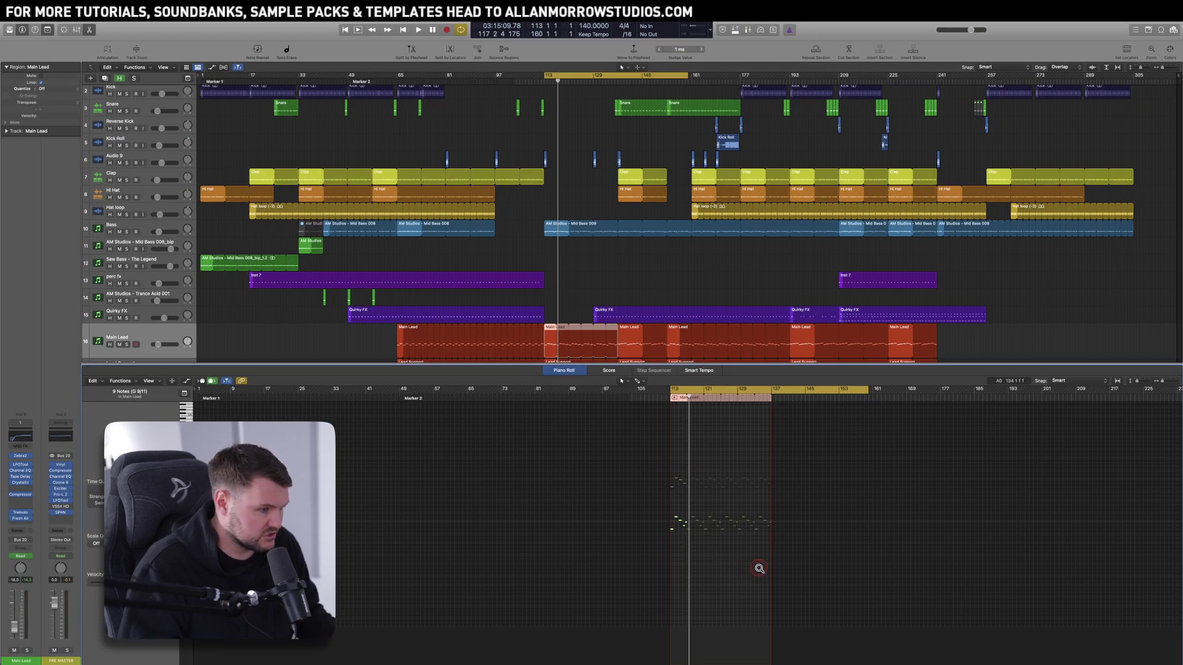
drag(804, 575, 621, 463)
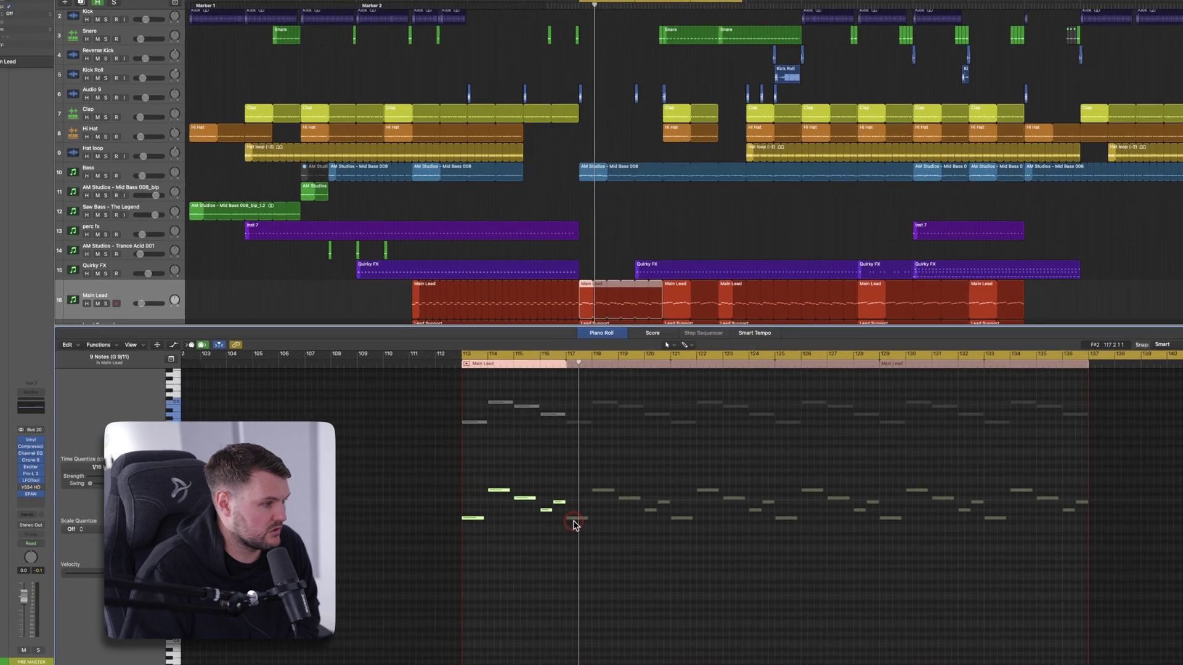
Step: Solo the Main Lead track briefly, turn solo off, and play the full arrangement from bar 113
click(106, 303)
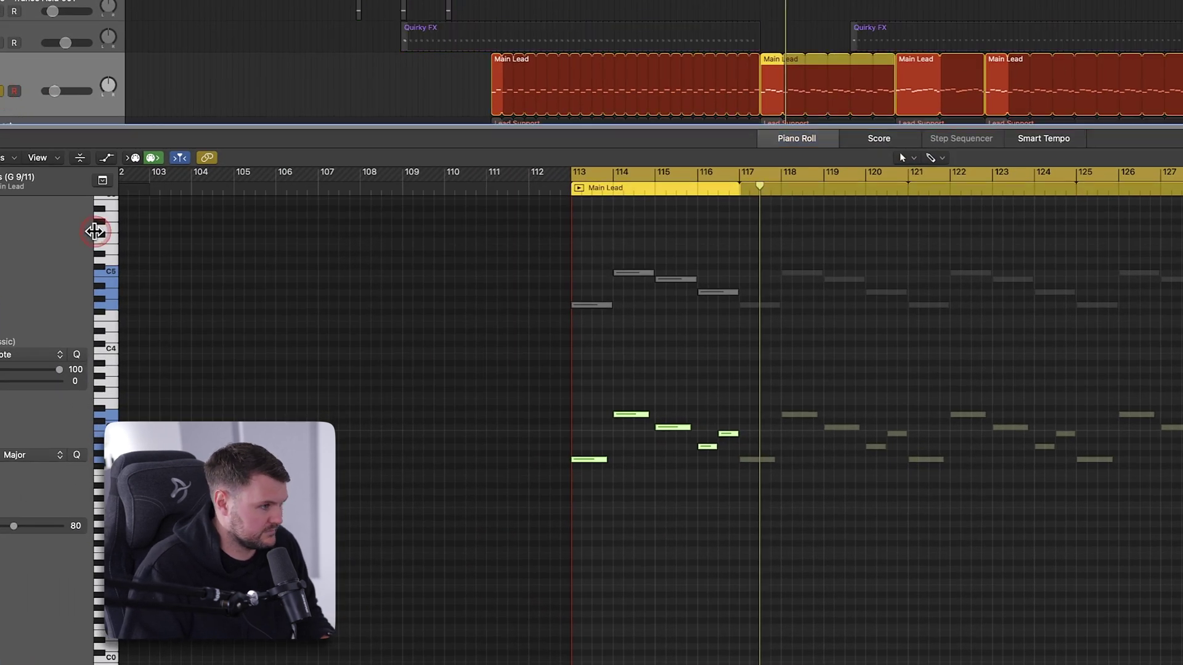
click(1, 90)
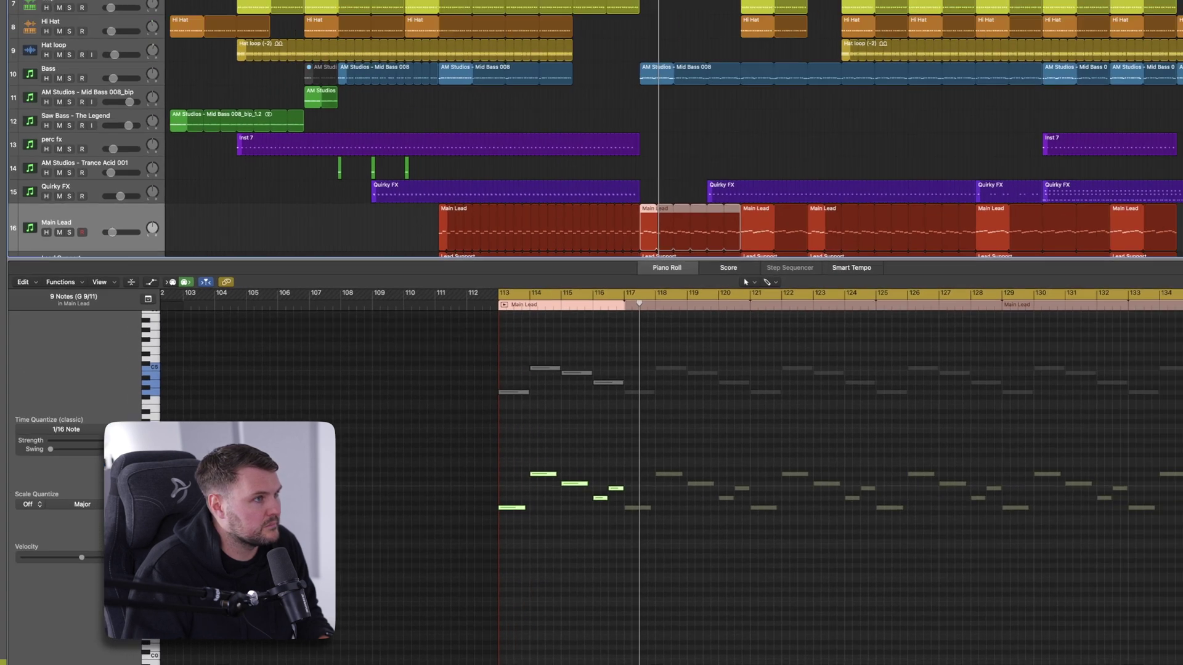
drag(690, 78, 694, 79)
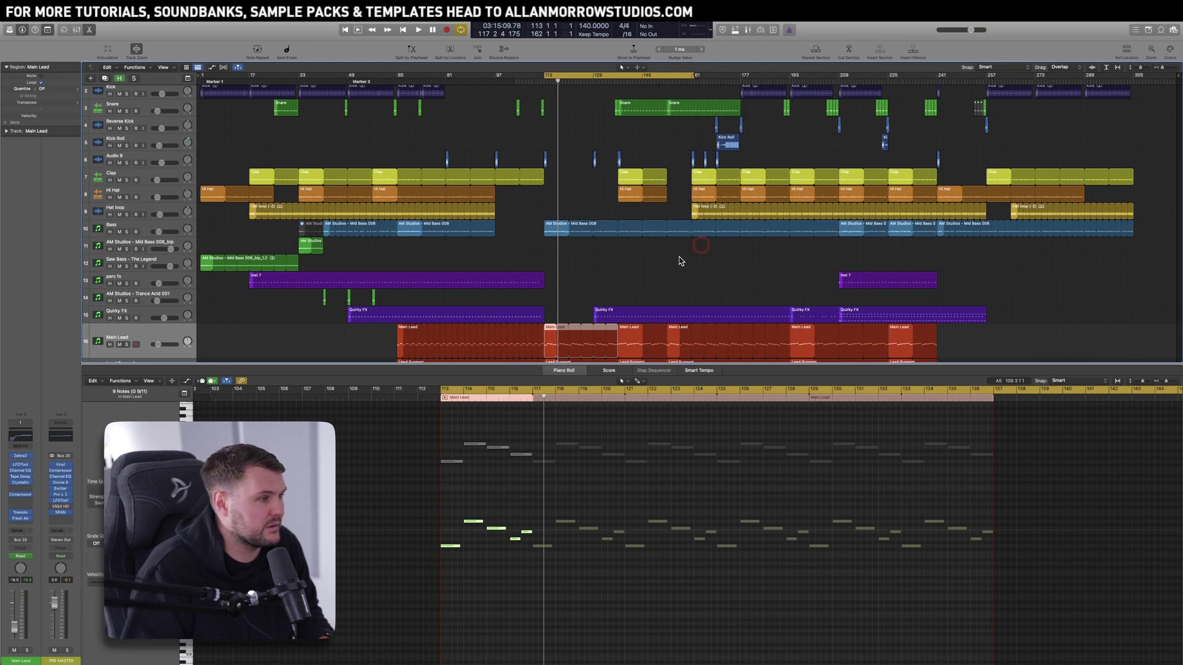
scroll(607, 319, down, 3)
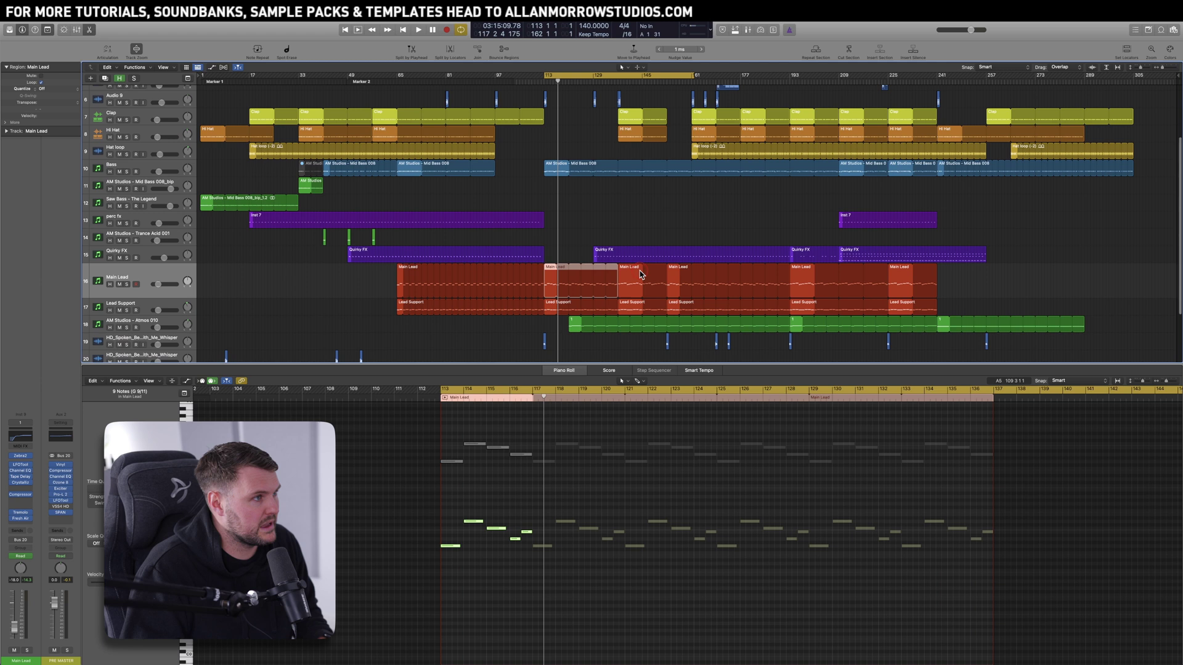
key(space)
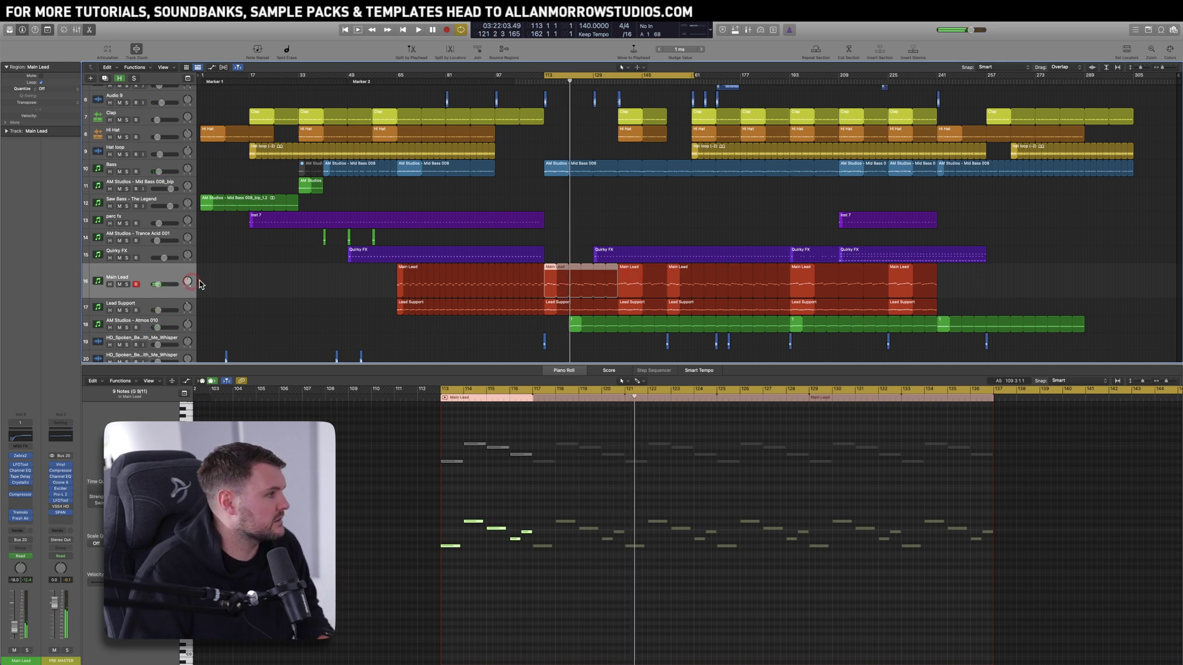
Step: Solo the Main Lead track and bring its melody notes from bar 113 into view
click(127, 285)
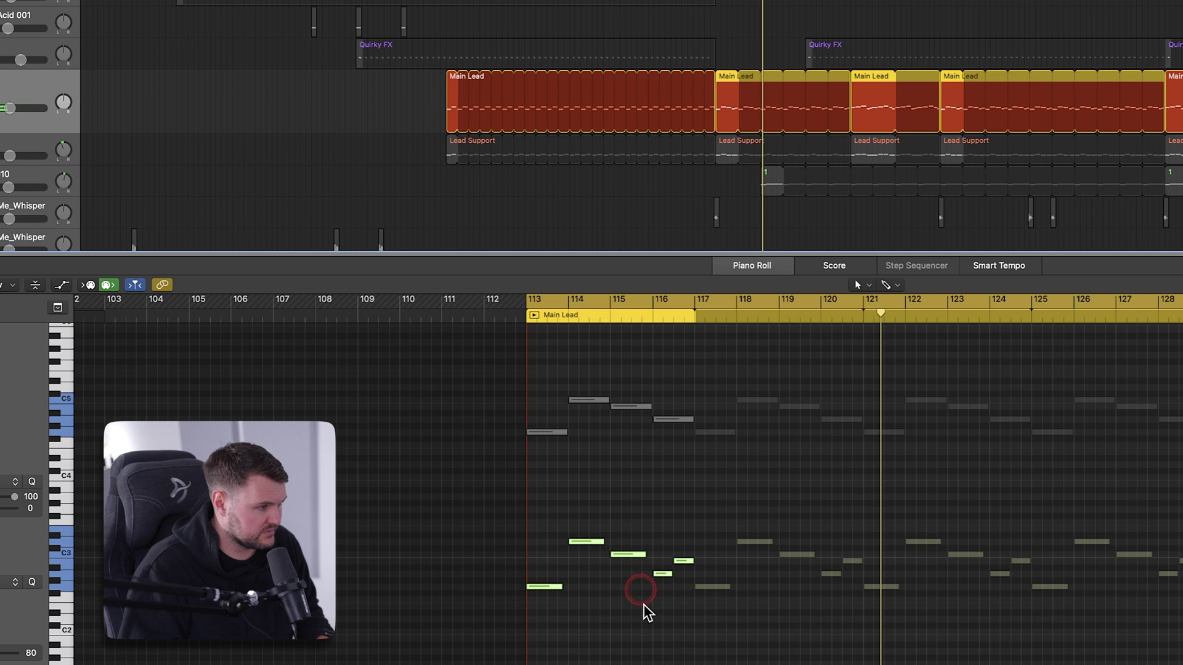
scroll(631, 126, down, 1)
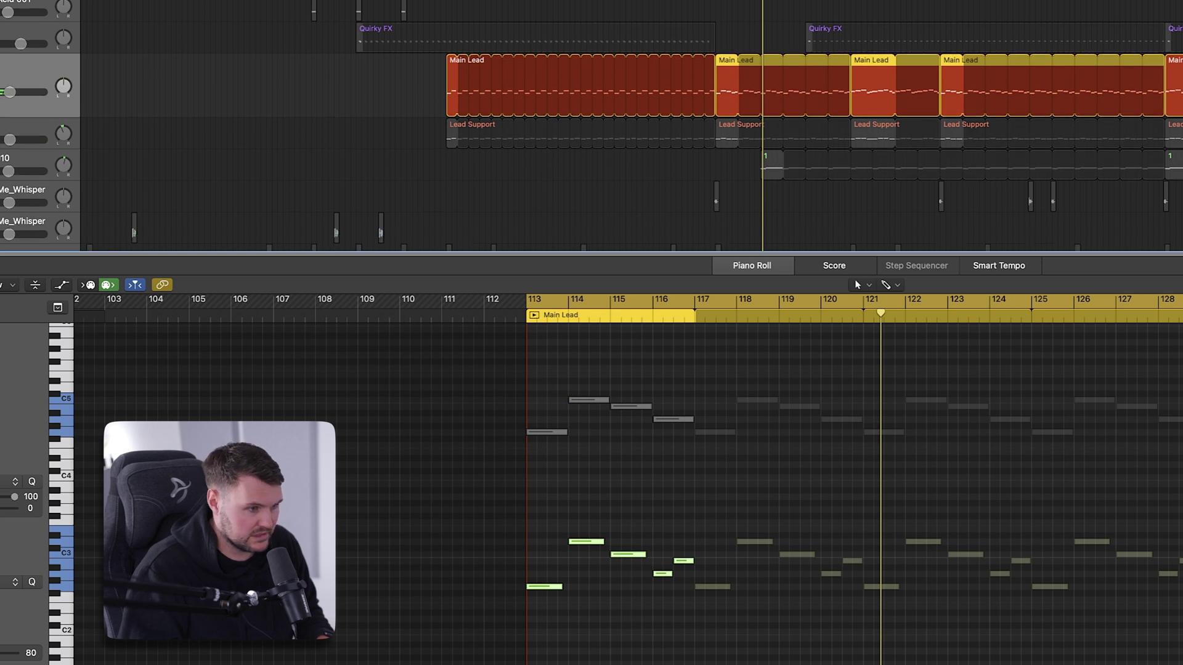
scroll(628, 493, right, 2)
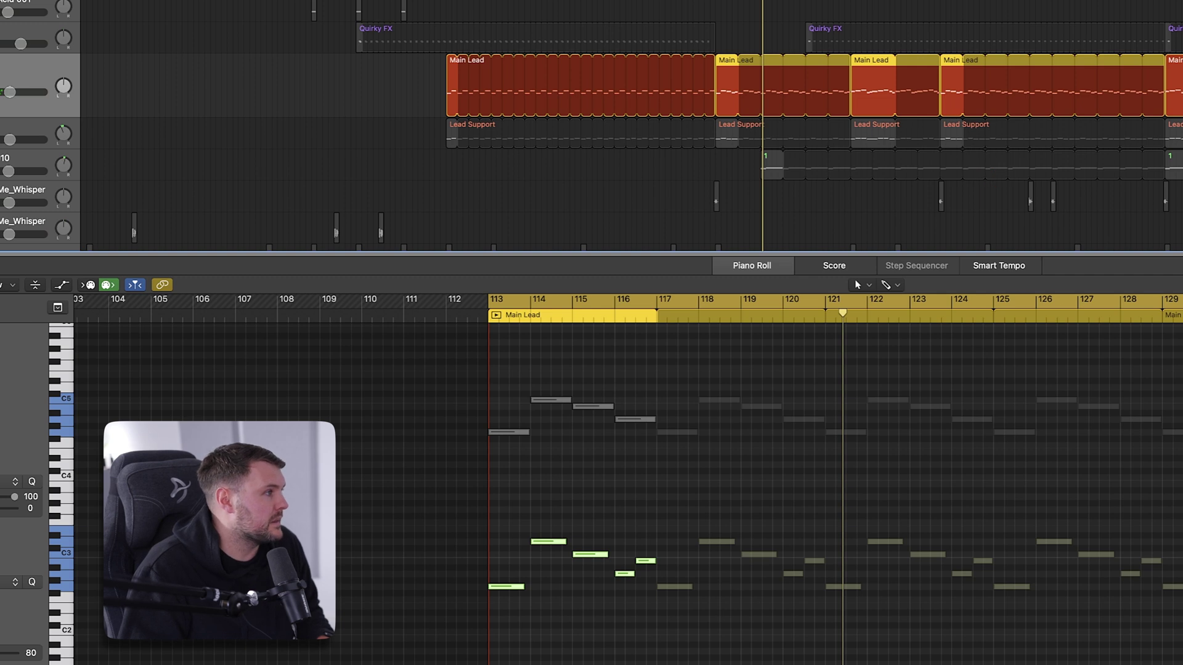
Step: Show the Bass and Main Lead regions at bar 113 together in the Piano Roll and play them
click(6, 1)
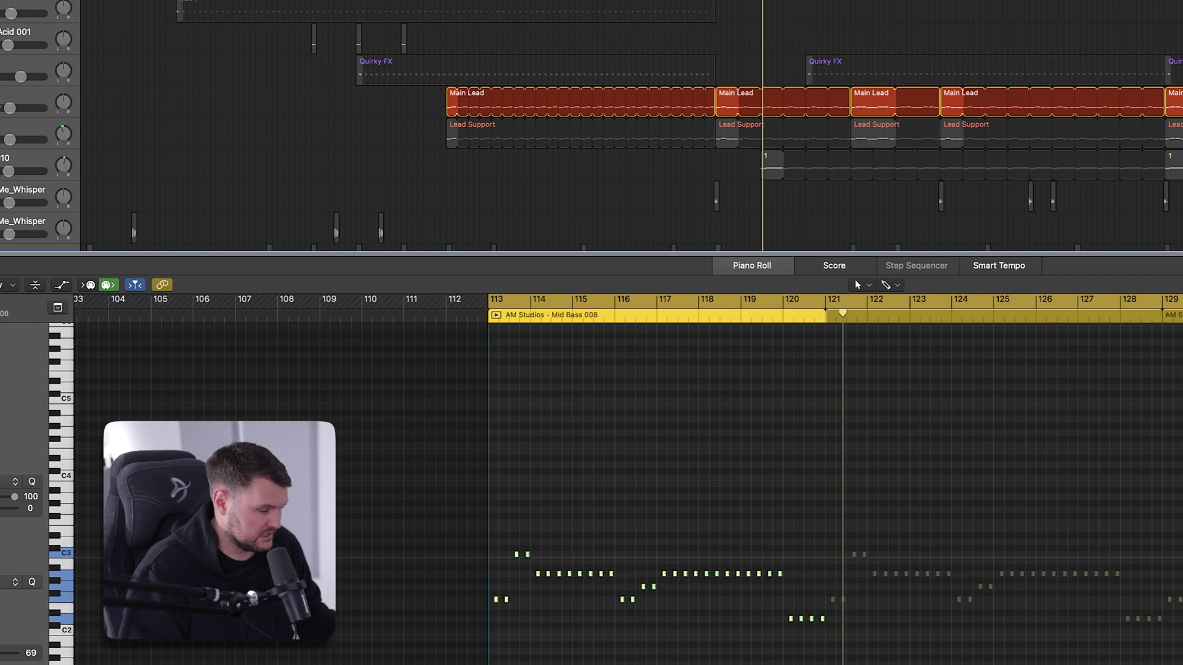
click(820, 551)
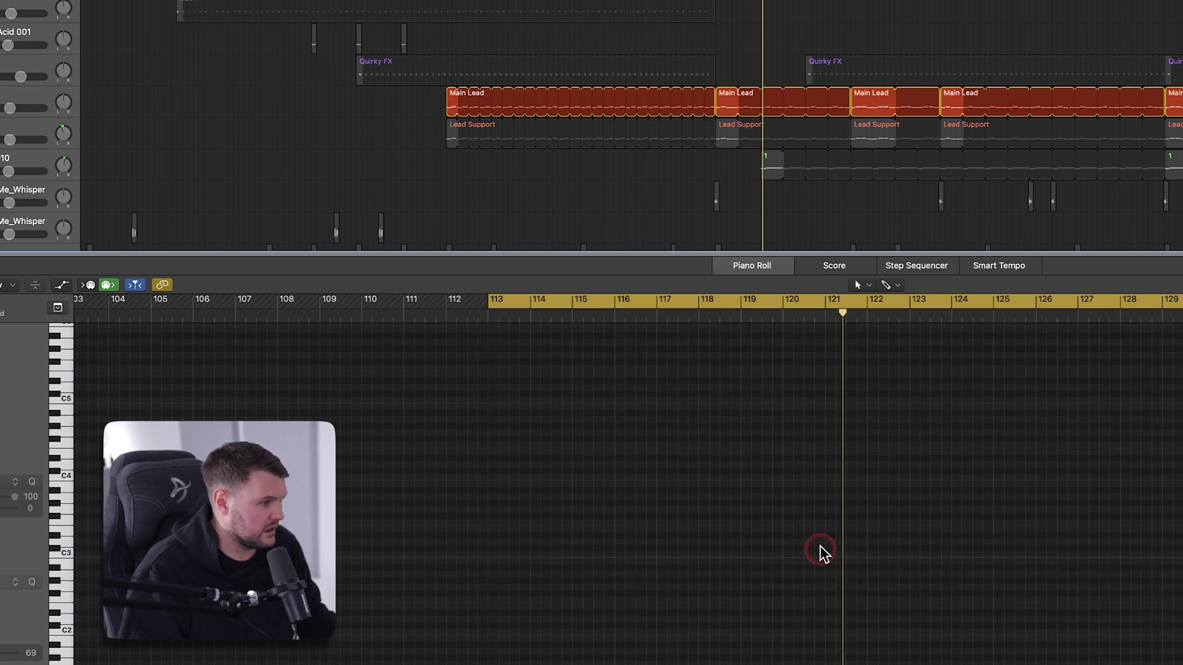
click(731, 106)
click(814, 38)
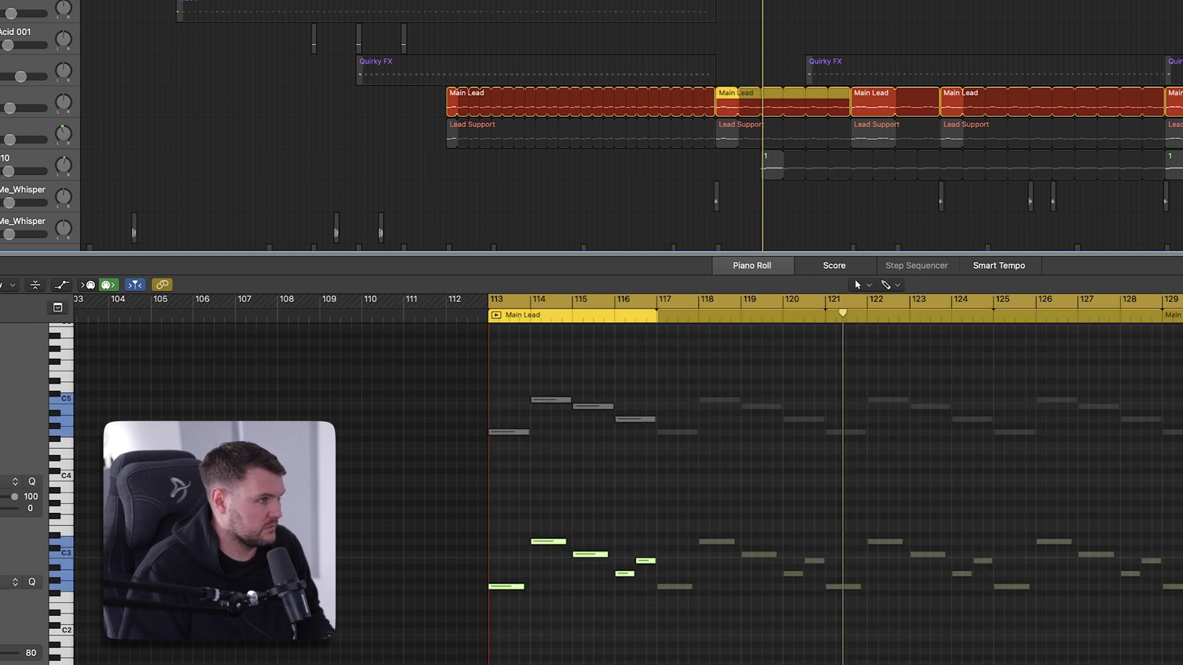
click(749, 1)
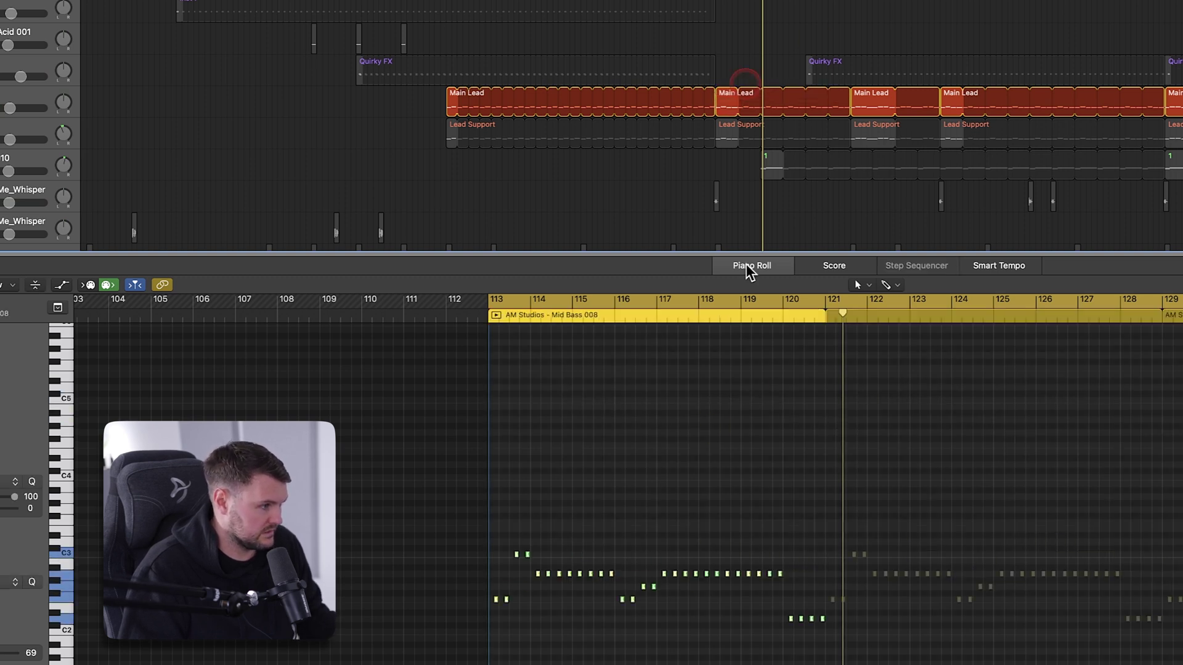
shift+click(731, 104)
click(711, 610)
scroll(713, 611, up, 1)
scroll(713, 611, down, 3)
click(631, 643)
key(space)
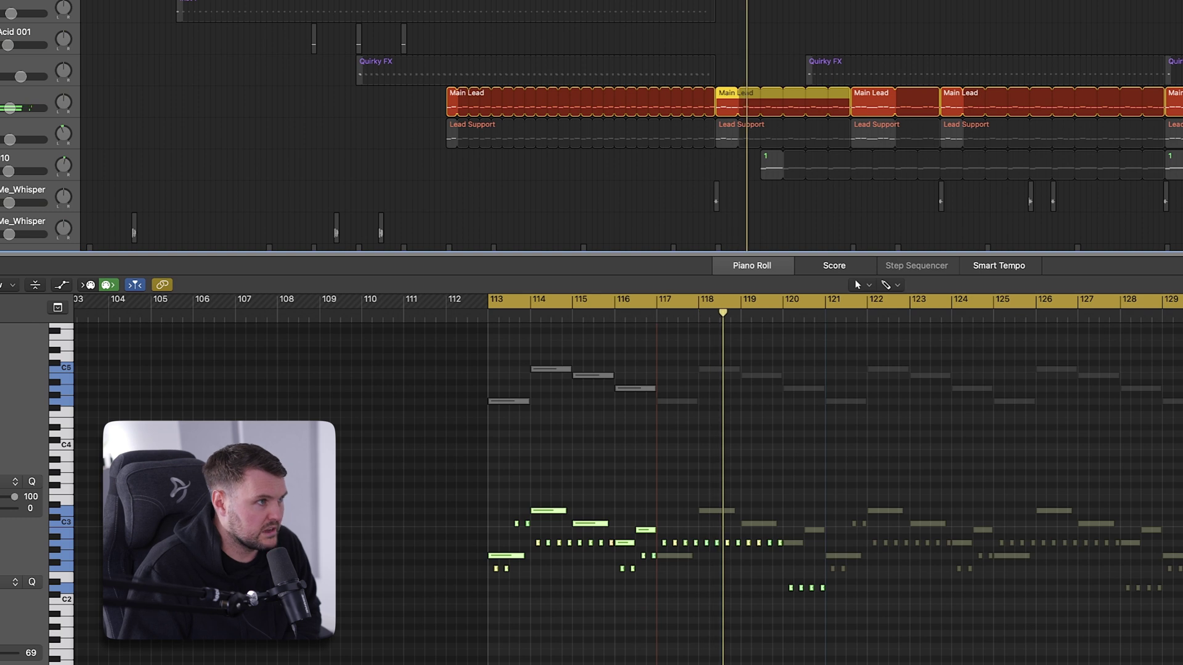
Step: Continue playback from bar 137 and display the Zebra2 cutoff automation on the Main Lead track
click(849, 1)
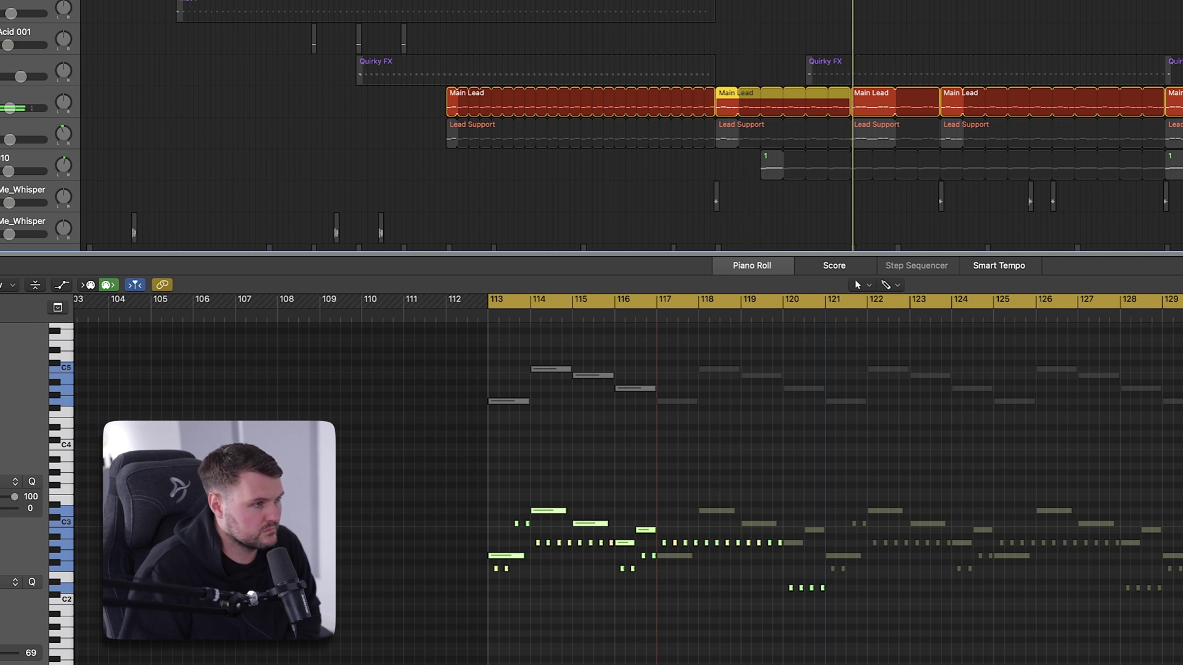
click(17, 92)
key(a)
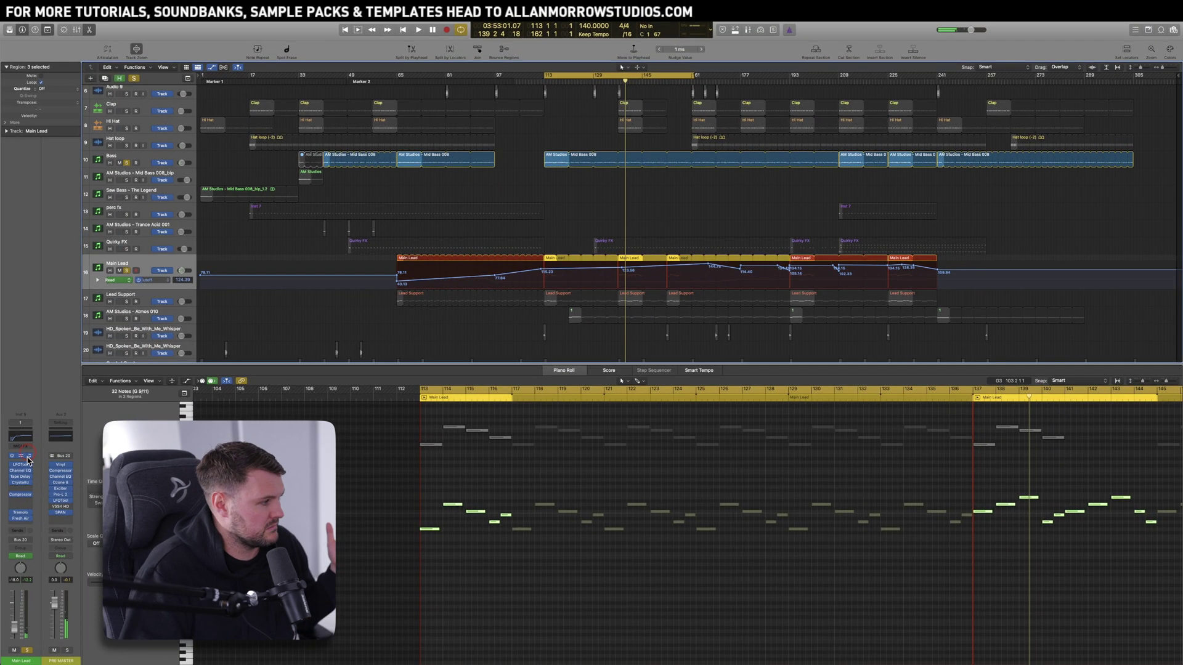
Step: Open the Main Lead's Zebra2 synth and examine oscillator 1's detune, phase and OSC FX settings
click(20, 457)
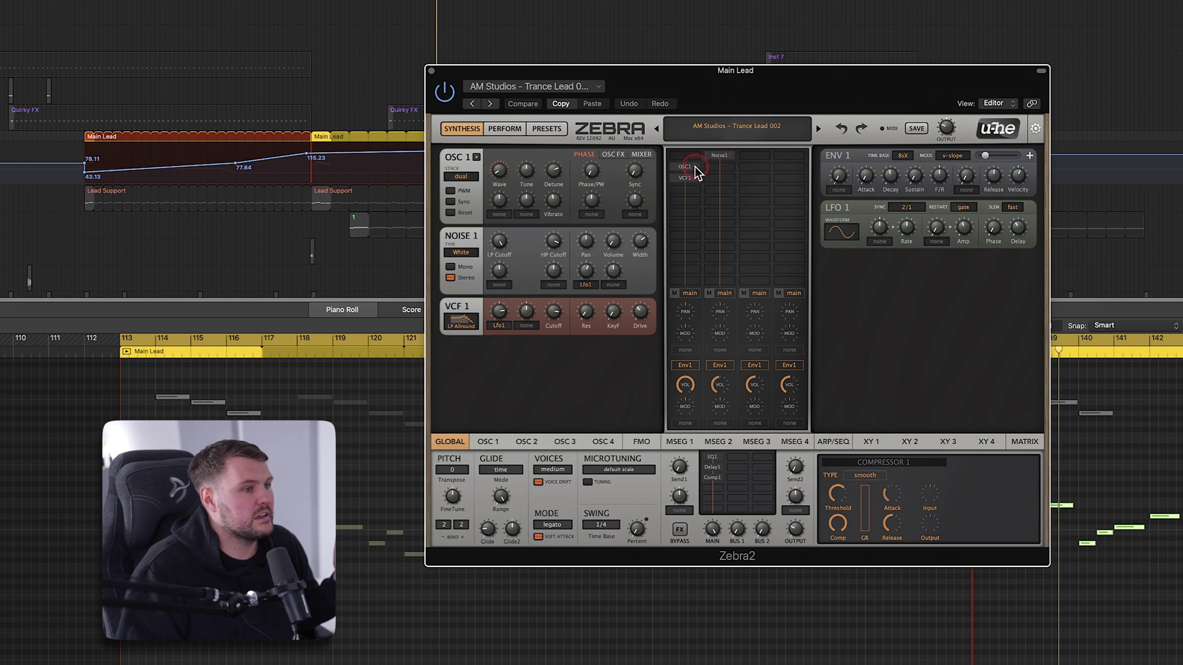
click(548, 175)
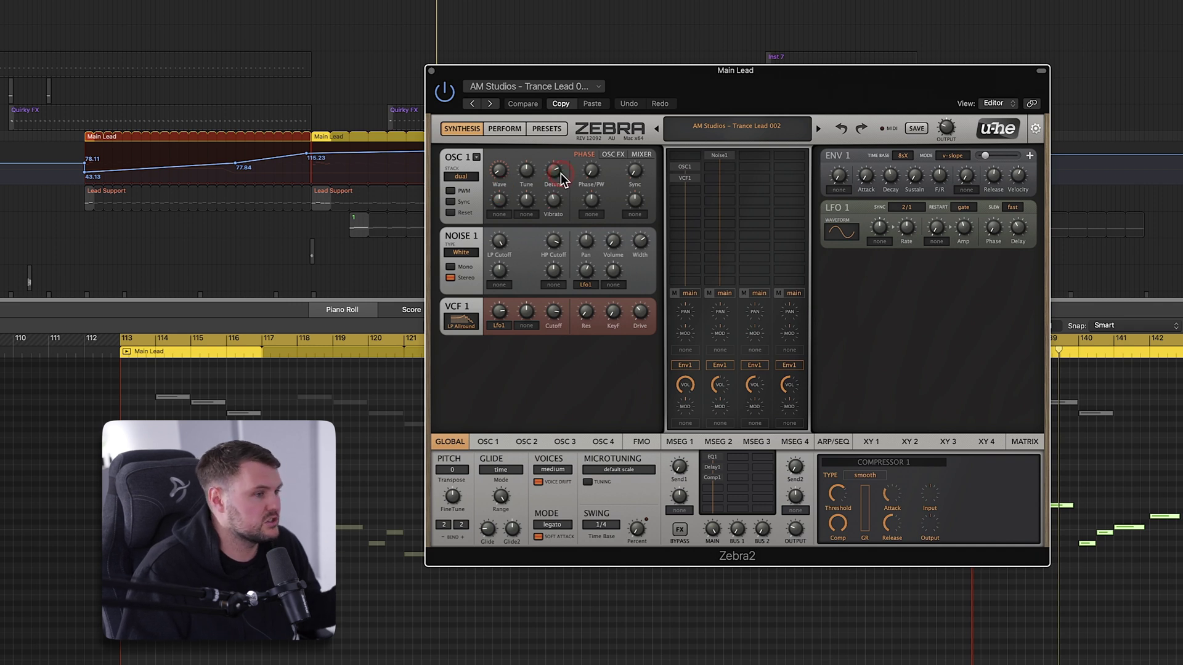
click(592, 175)
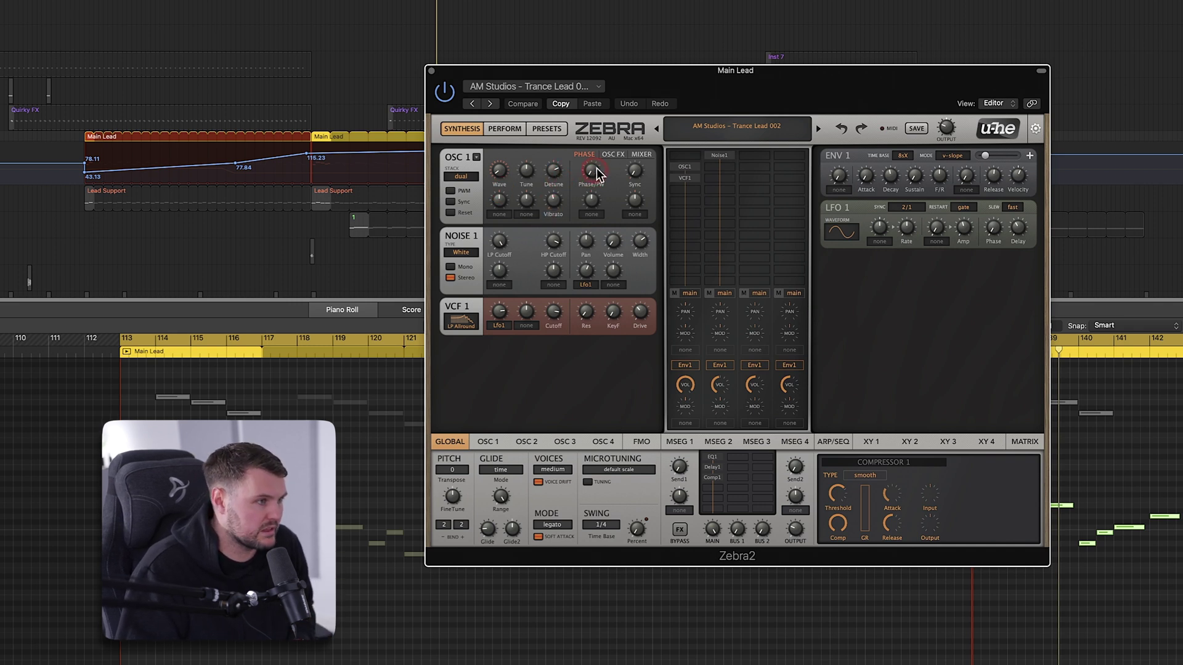
click(610, 158)
click(625, 198)
click(595, 173)
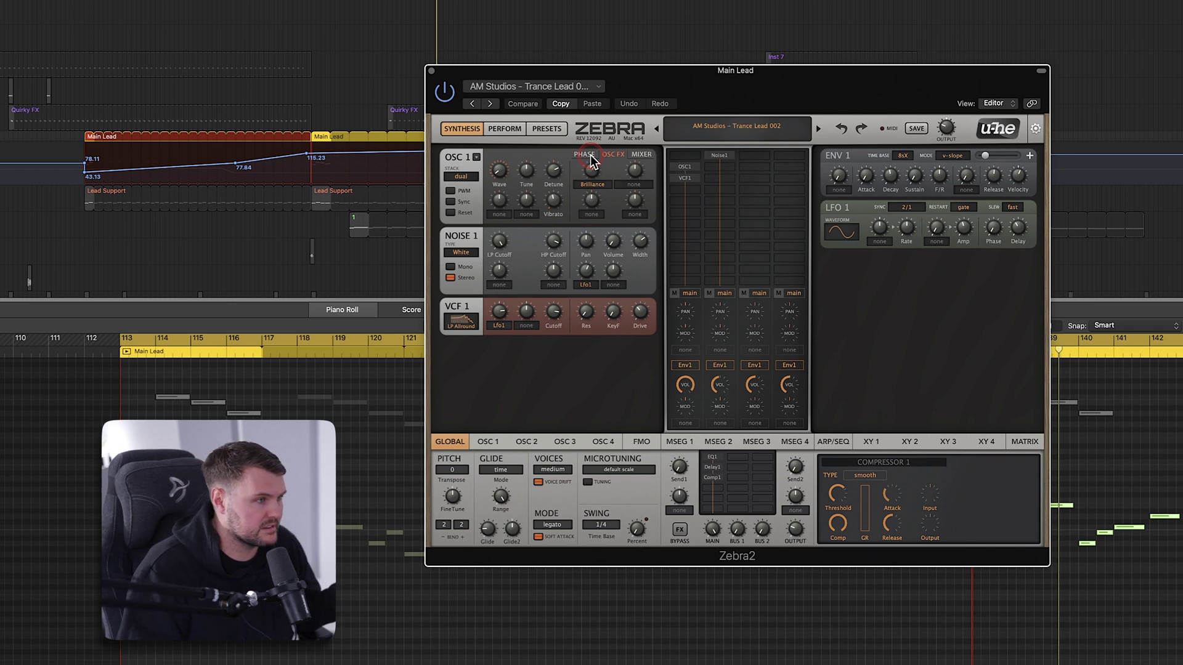
click(585, 155)
click(611, 199)
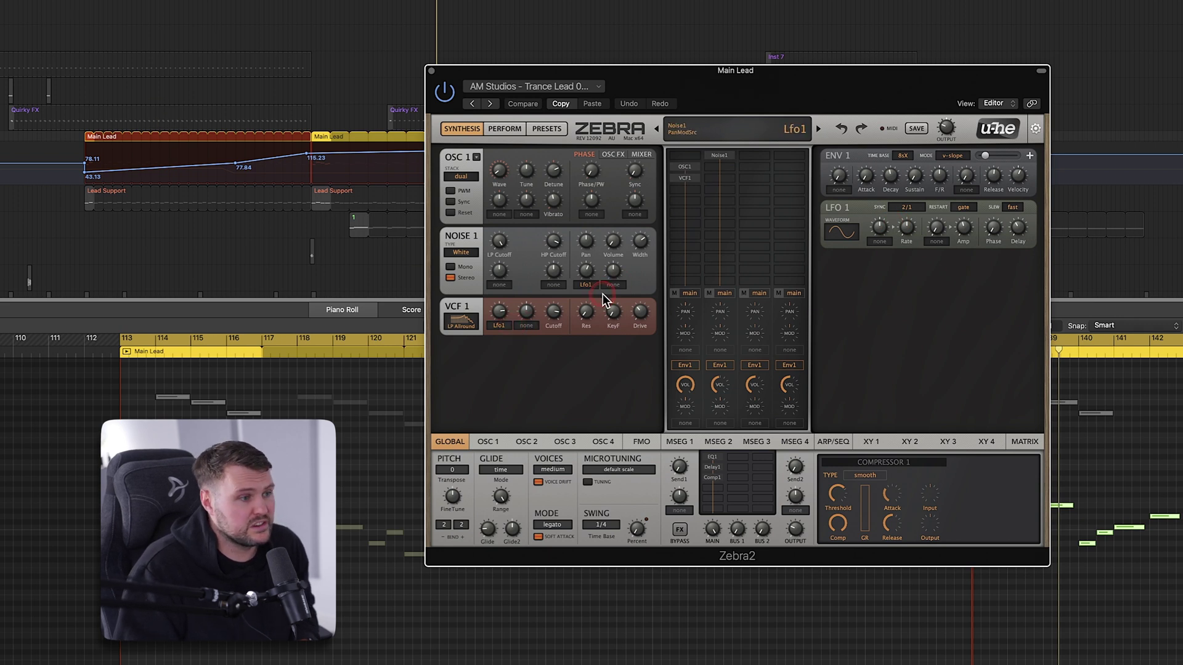
Step: Examine Zebra2's effects grid and the voice mixer lanes of the lead patch
click(758, 470)
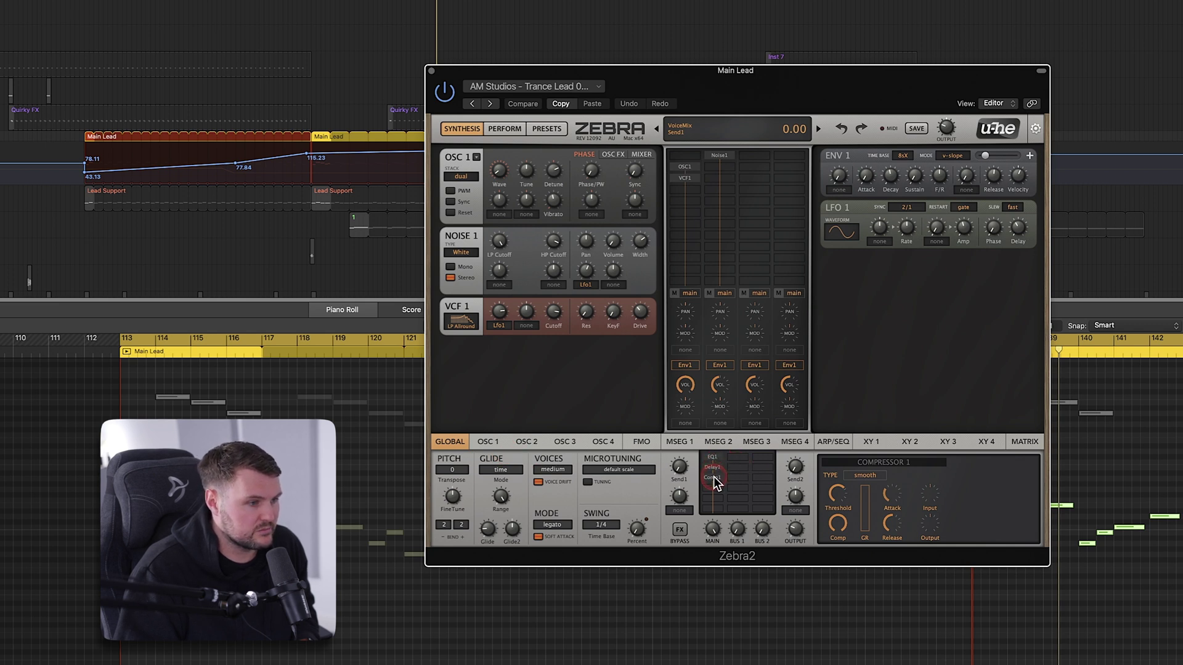
click(710, 346)
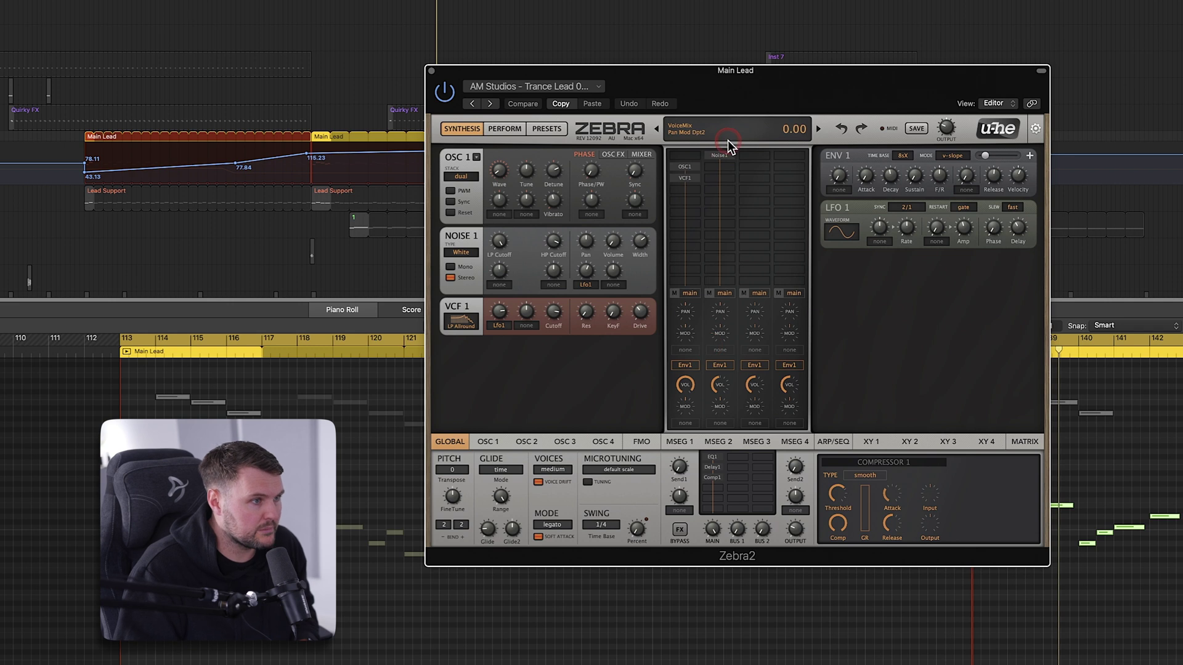
click(690, 273)
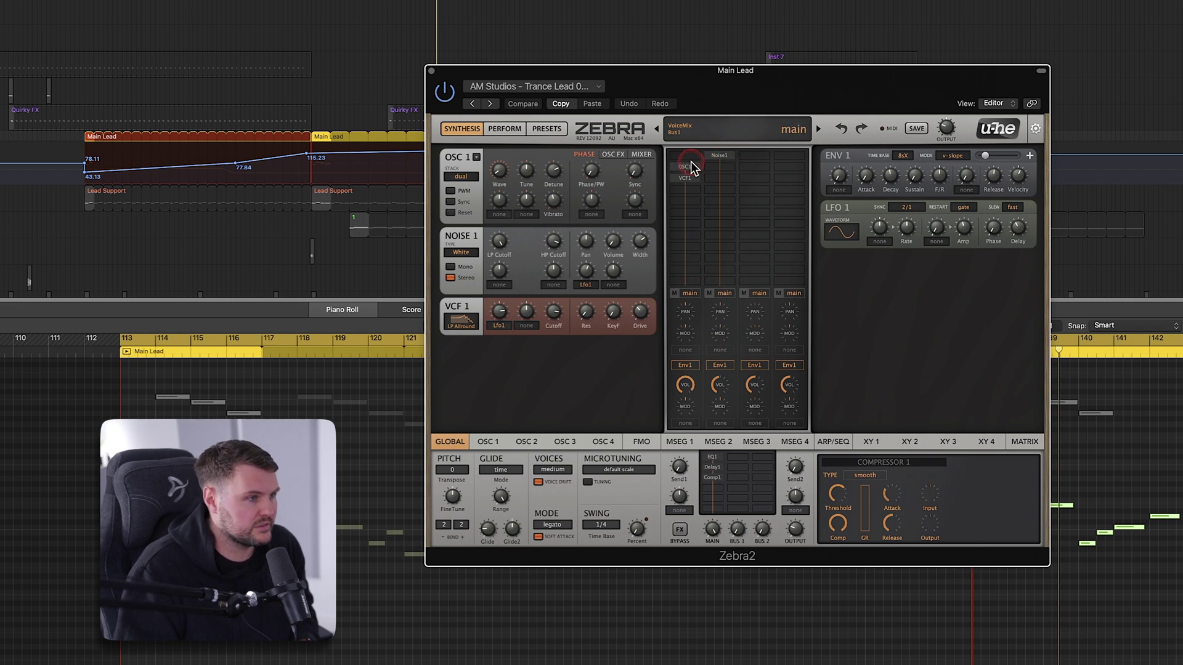
Step: Compare the lead patch with OSC1 bypassed and re-enabled, and review its phase and filter resonance controls
click(685, 168)
click(686, 168)
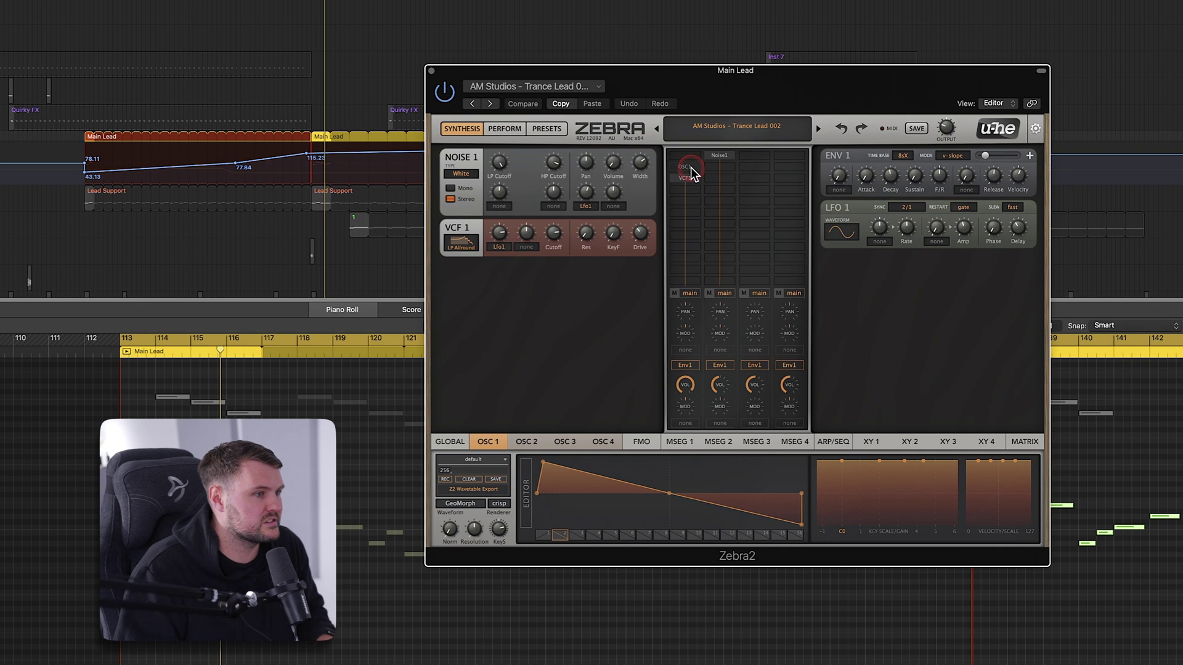
click(690, 168)
click(585, 172)
click(583, 311)
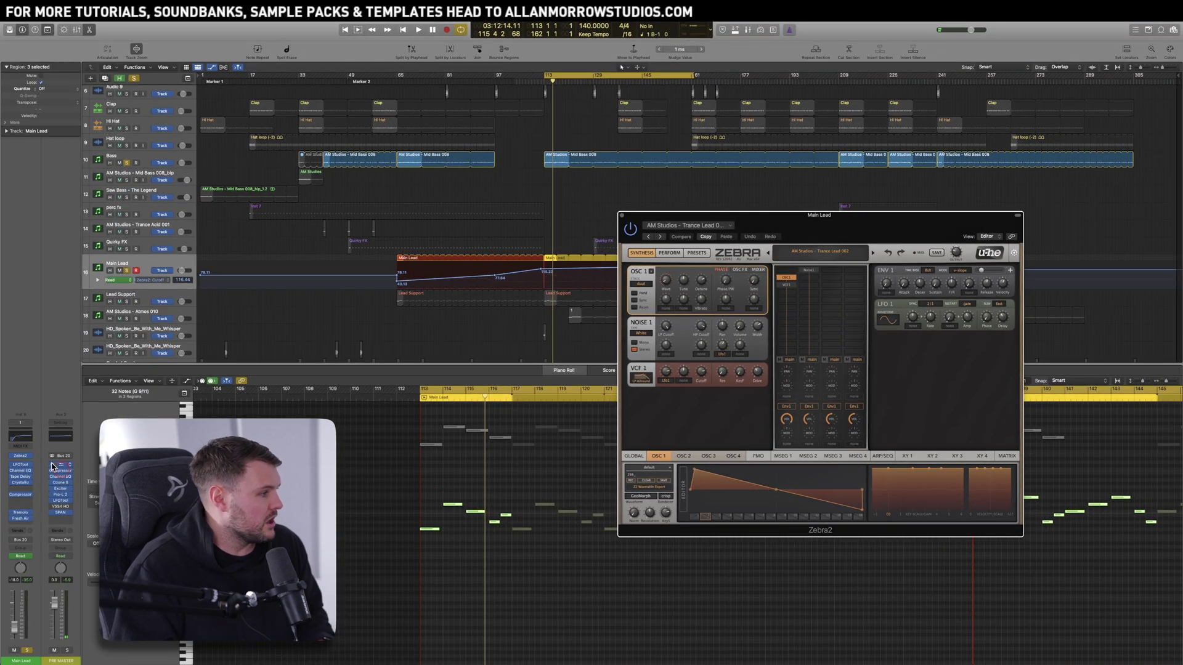
Step: Open LFOTool on the Main Lead channel, examine its volume LFO amount, and play the lead
click(22, 466)
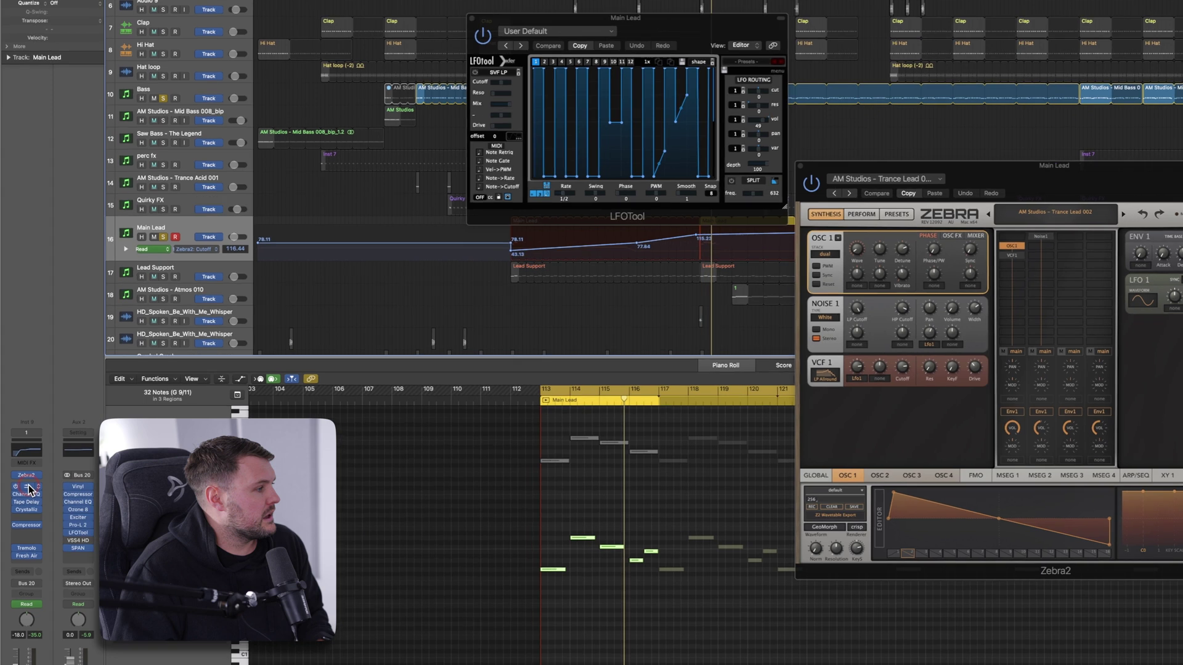
drag(860, 2, 856, 30)
click(881, 165)
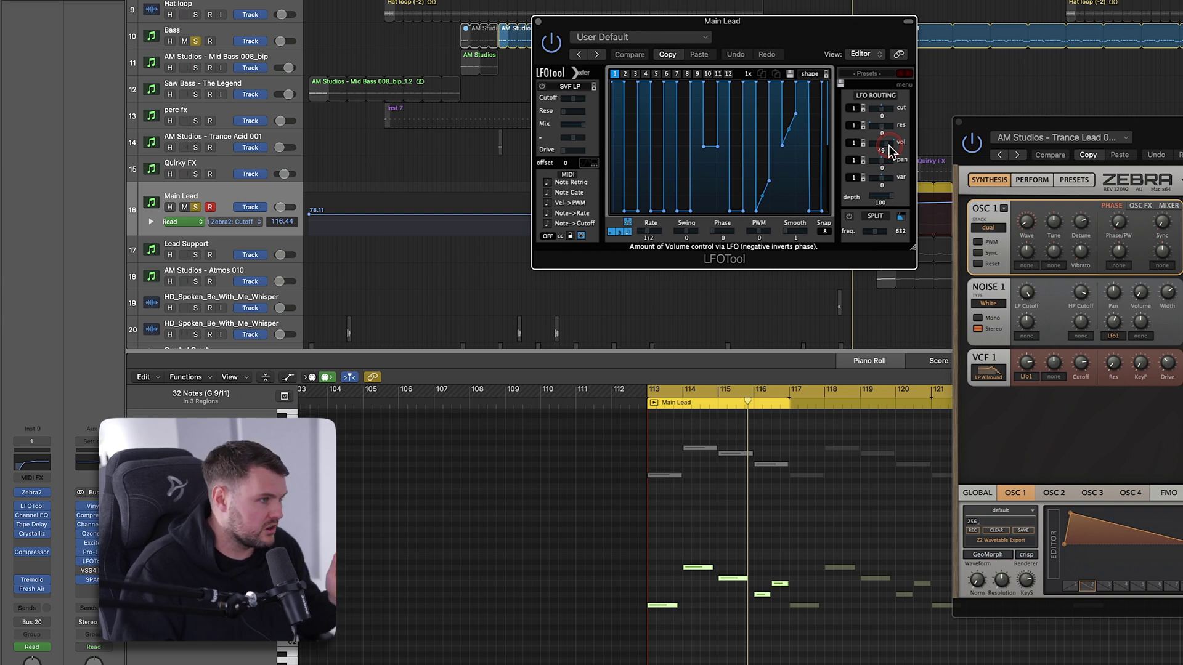
key(space)
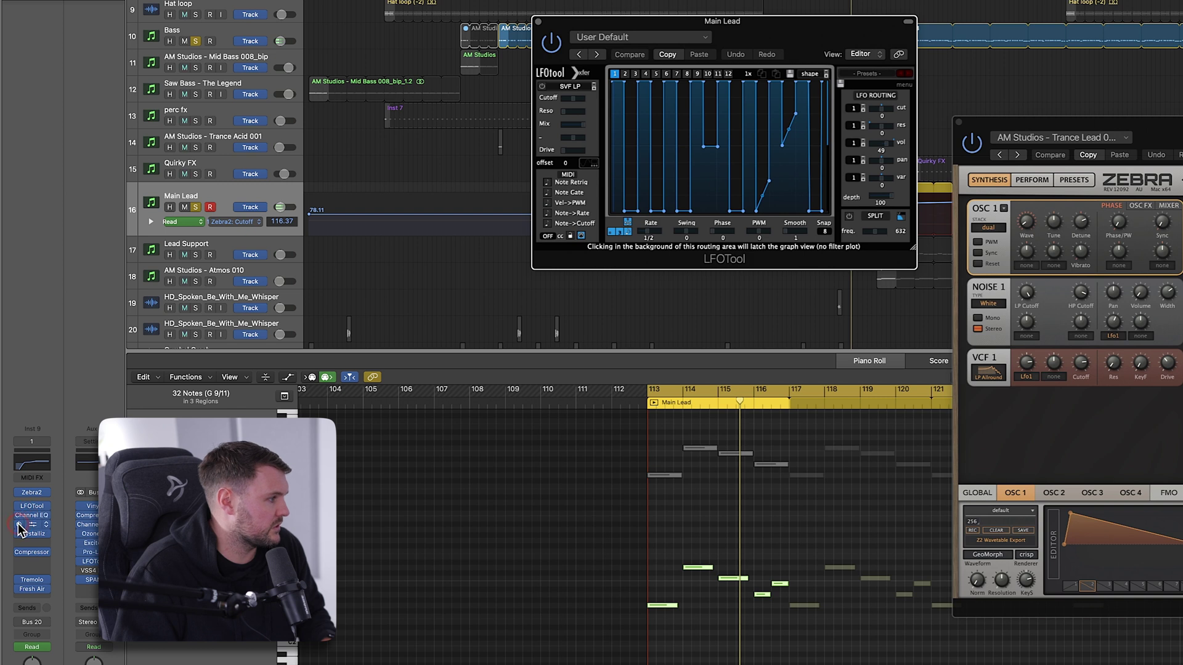
Step: Bypass the Main Lead's Tape Delay, Crystallizer, Compressor, Tremolo and Fresh Air effects and audition the drier sound
click(20, 580)
click(20, 590)
key(space)
key(space)
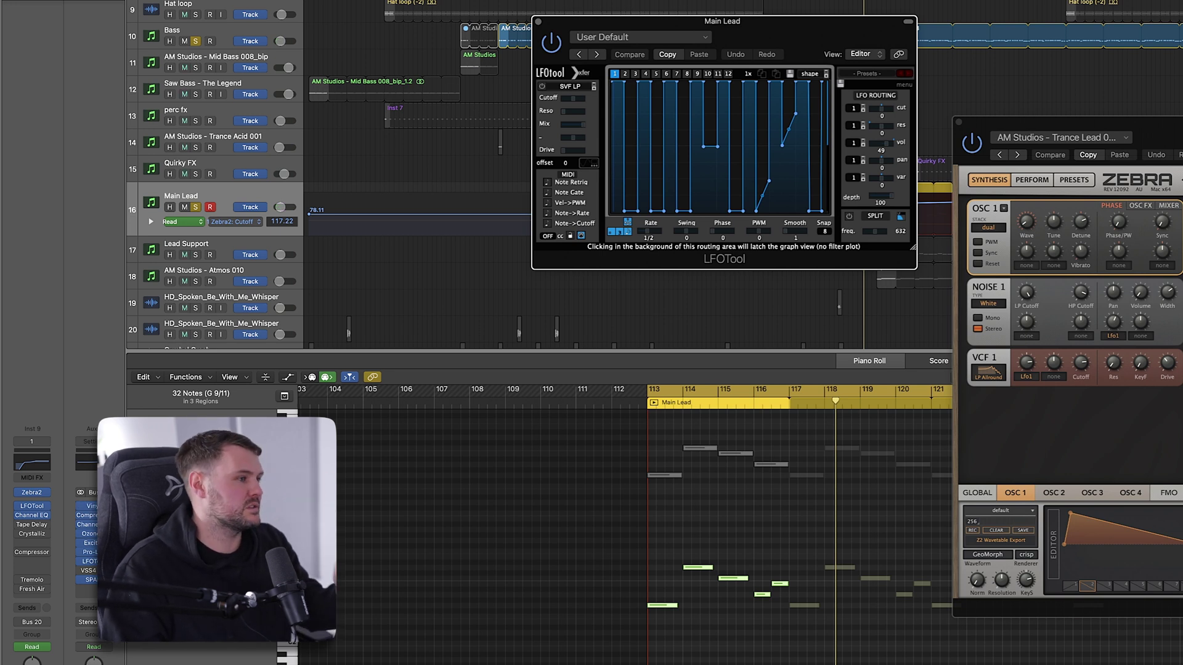
Step: Re-enable the Tape Delay on the Main Lead channel and play the lead with it
key(space)
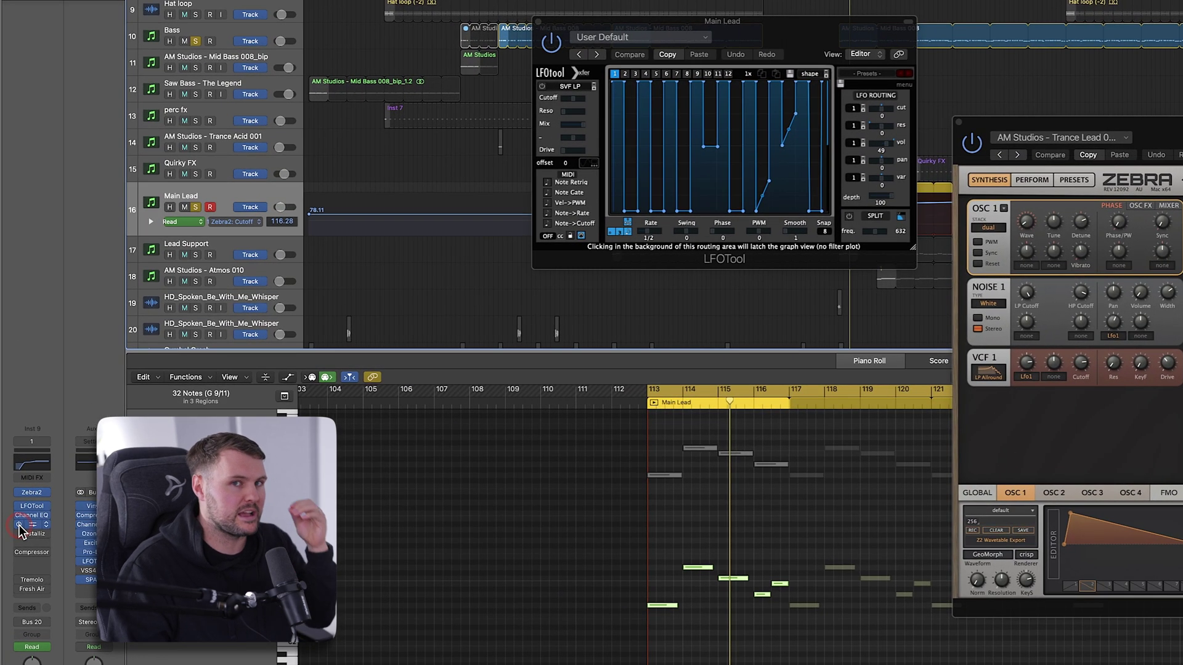
click(81, 555)
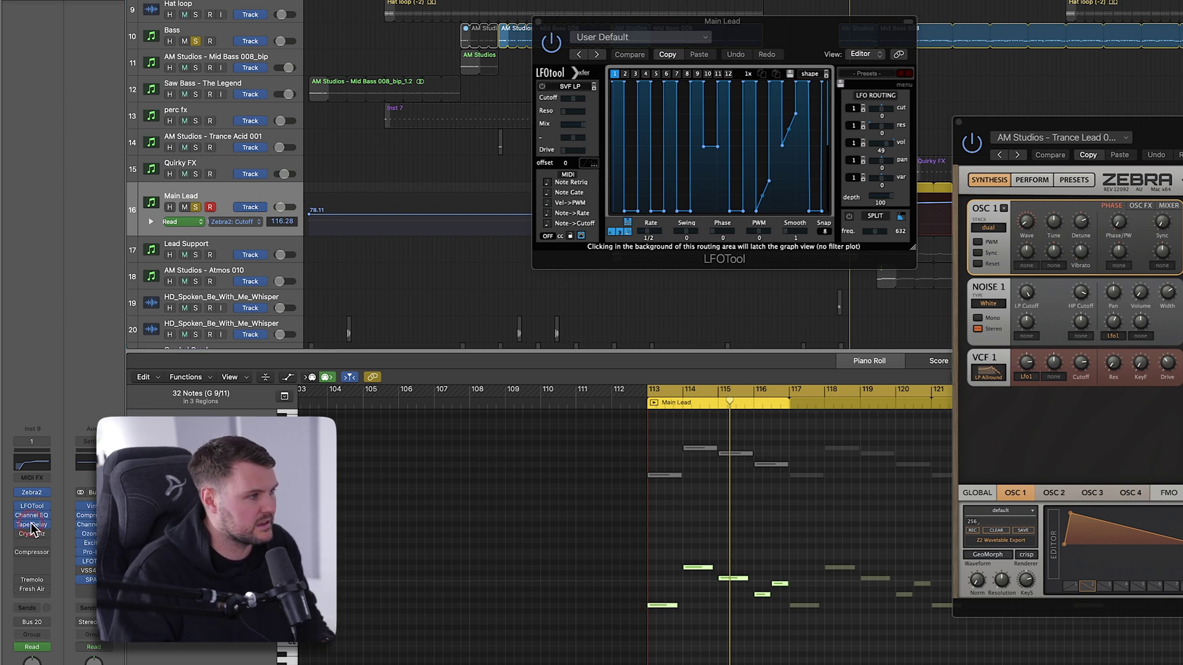
click(728, 564)
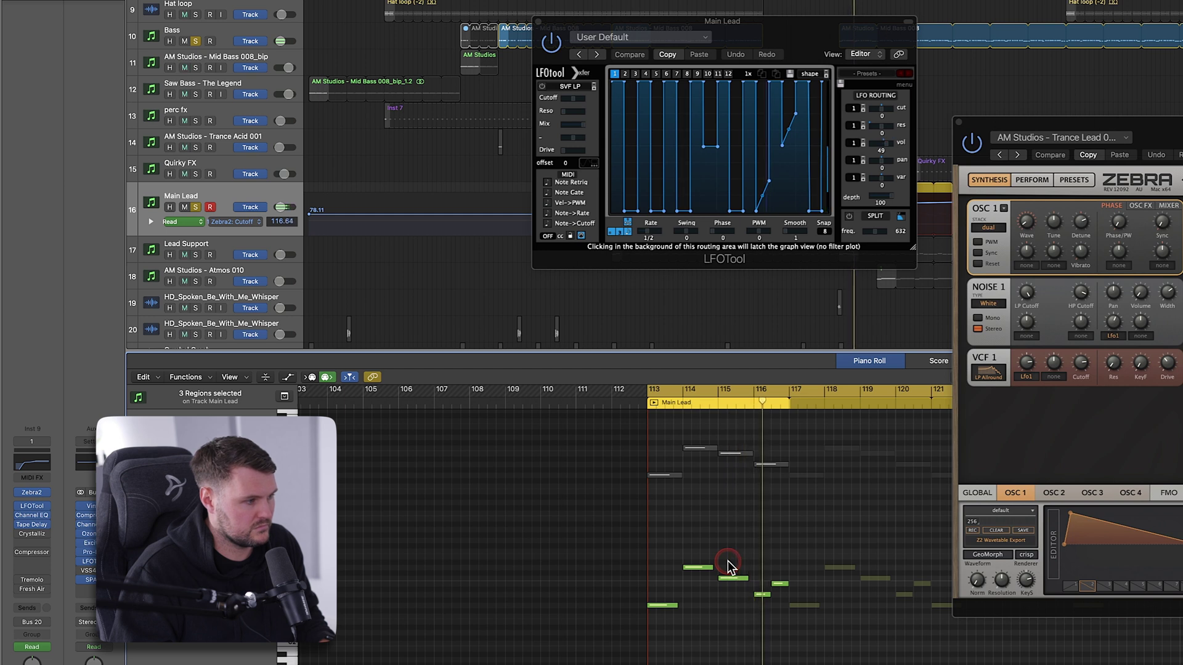
Step: Re-enable the Crystallizer on the Main Lead channel and open its window clear of the other plug-ins
key(space)
mouse_move(21, 535)
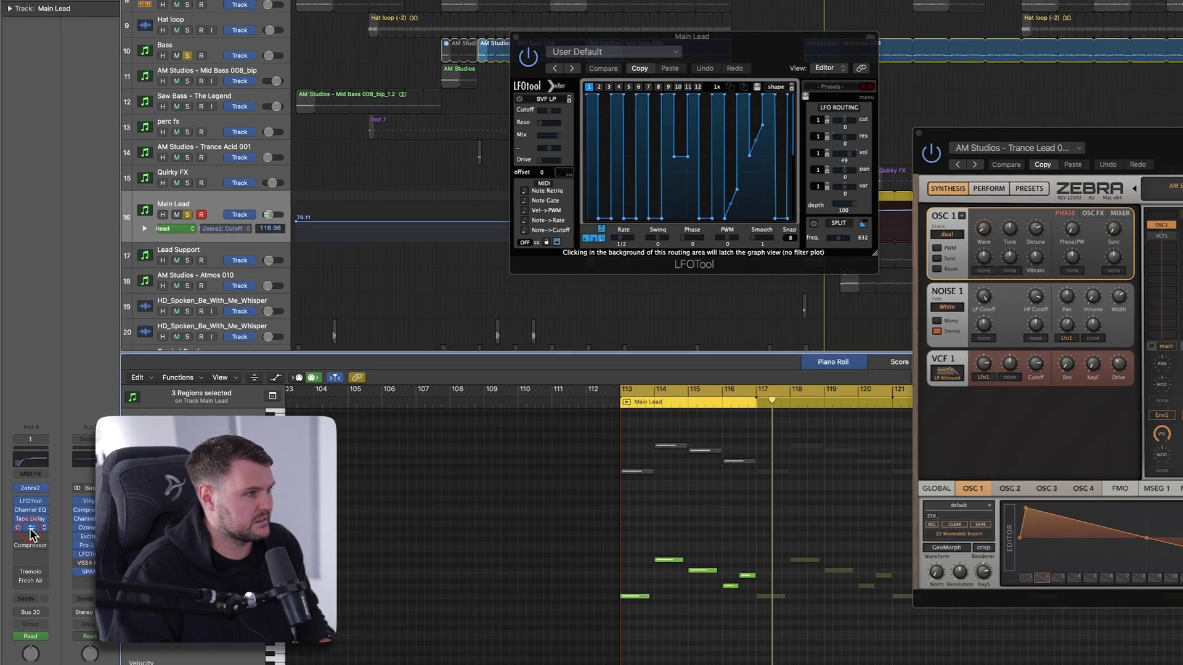
click(32, 538)
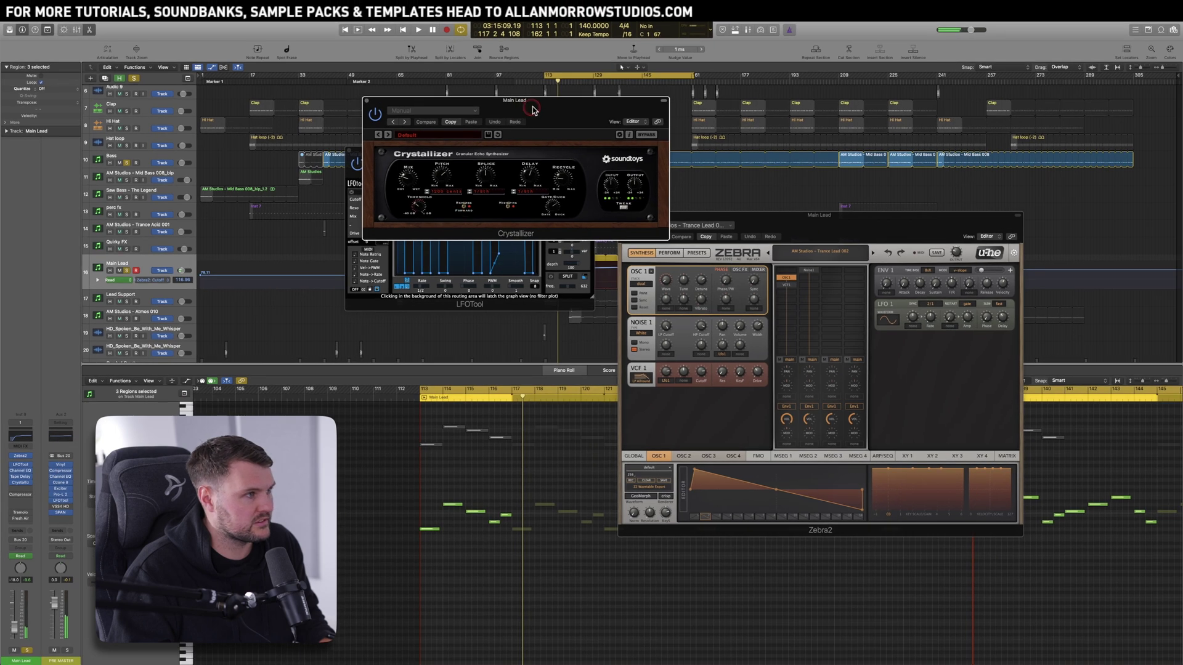
drag(534, 109, 635, 129)
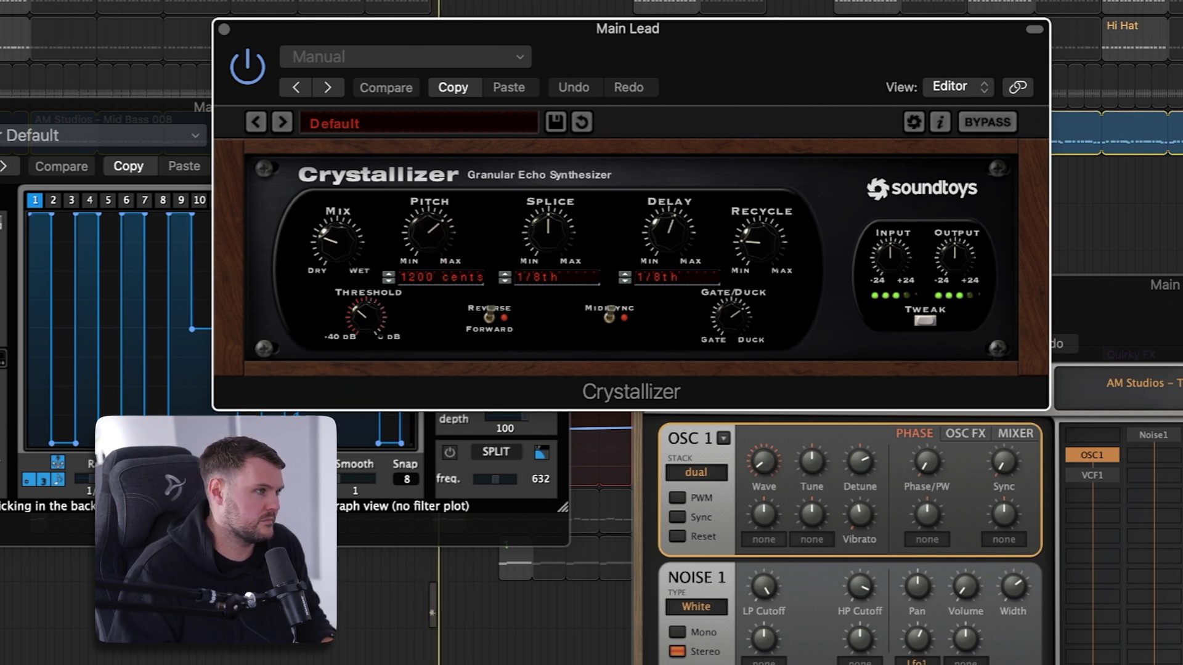
Step: Compare the lead with the Crystallizer bypassed and re-enabled during playback
click(294, 151)
click(247, 76)
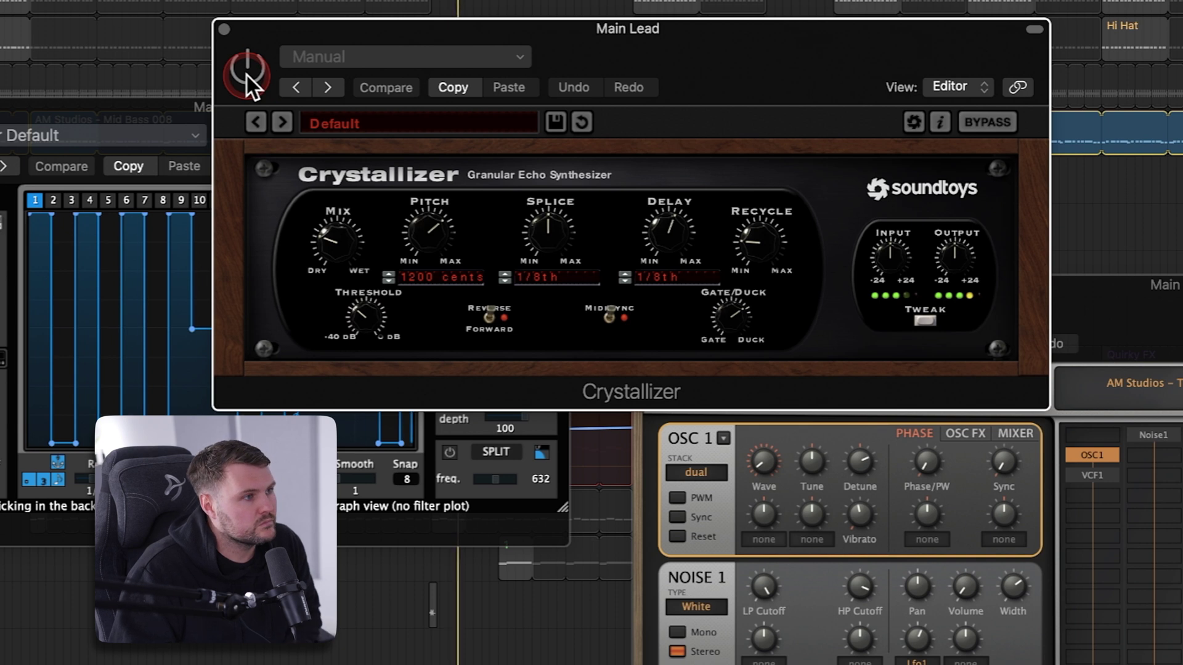
click(247, 75)
click(155, 363)
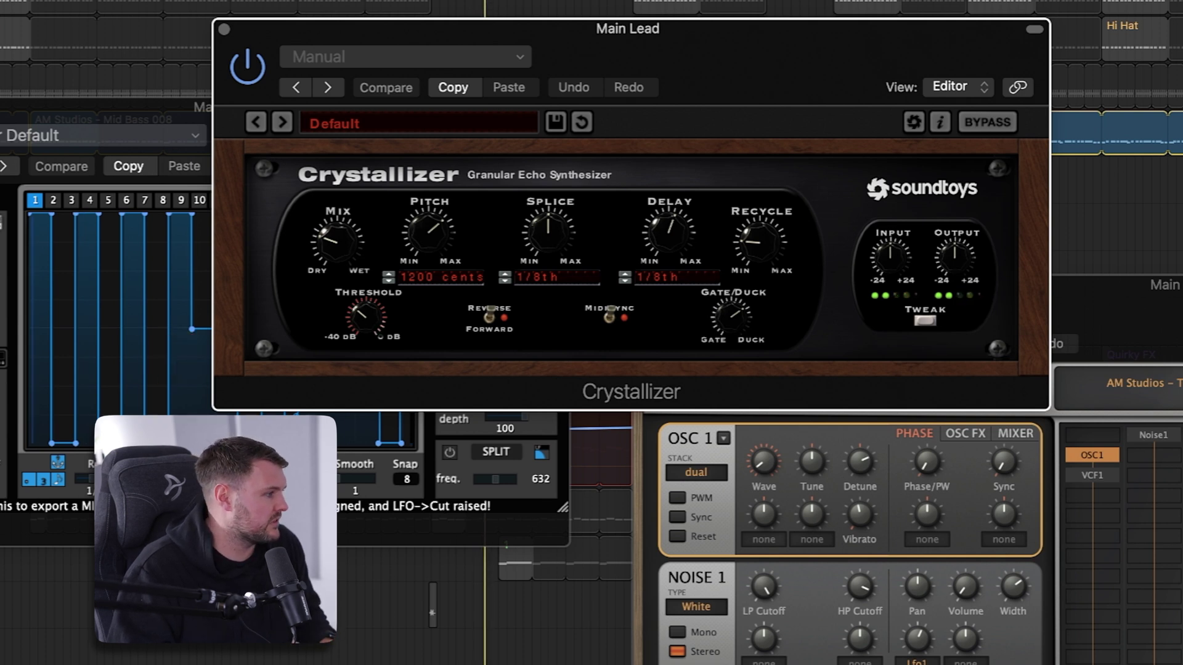
Step: Re-enable and open the Main Lead's Tremolo and Fresh Air effects, and audition the lead through them
click(504, 270)
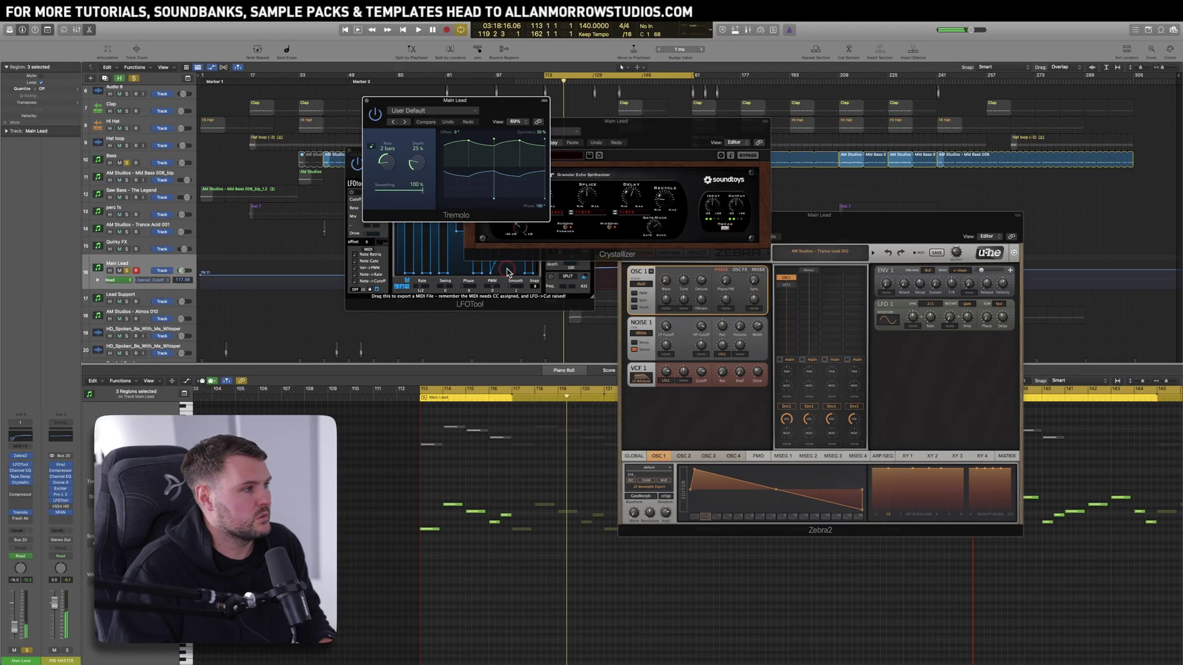
drag(492, 122, 577, 129)
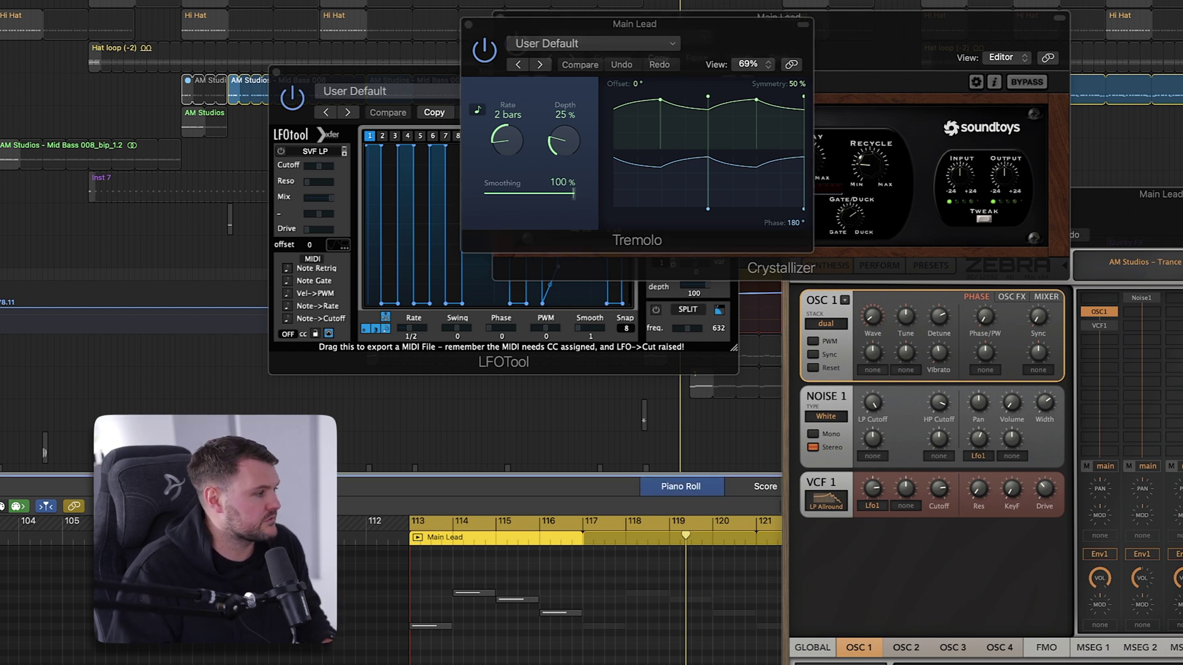
drag(562, 1, 797, 272)
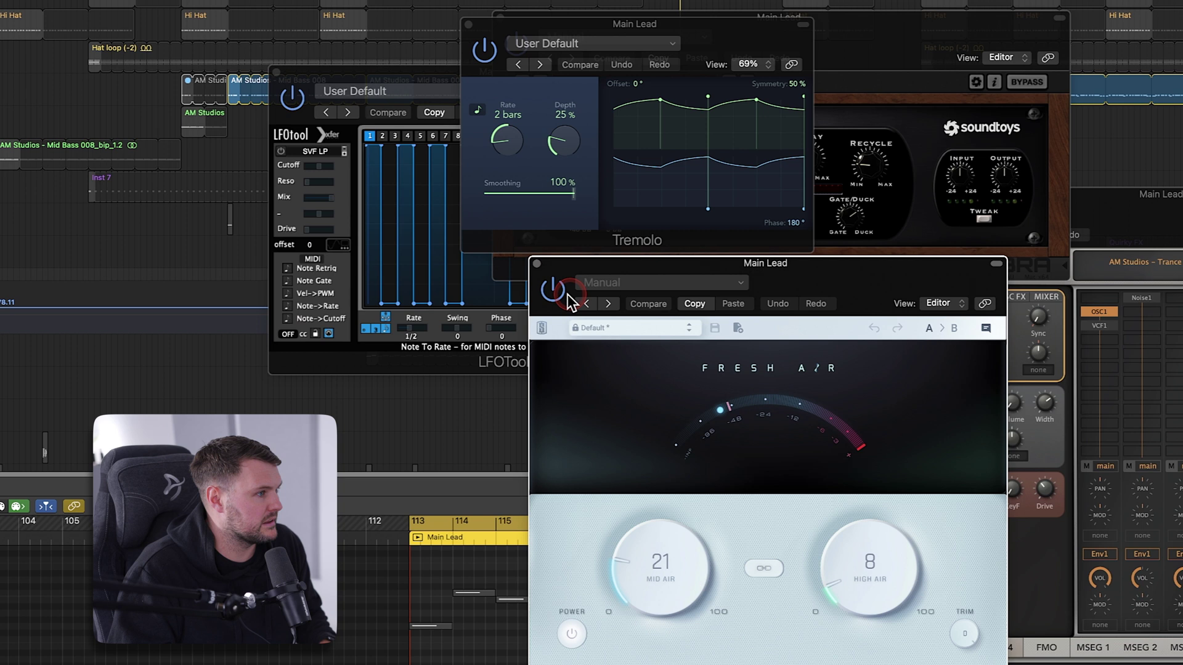
click(554, 291)
key(space)
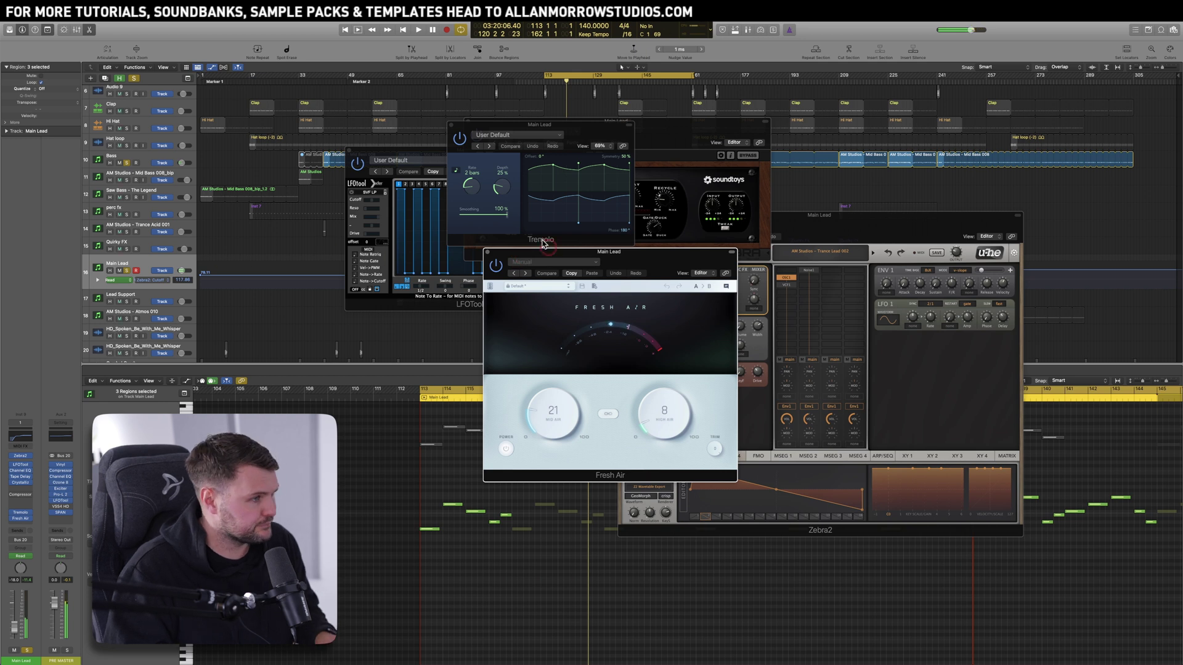
Step: Close the Fresh Air, Tremolo, LFOTool, Crystallizer and Zebra2 windows to uncover the arrangement
click(488, 253)
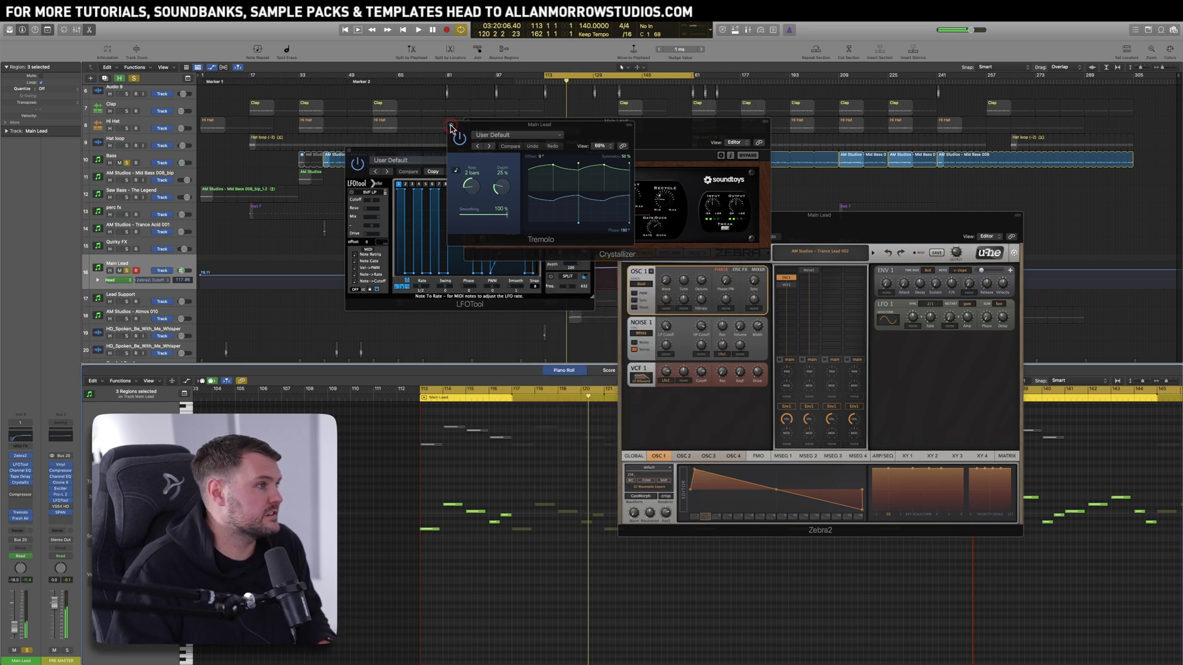
click(452, 127)
click(352, 151)
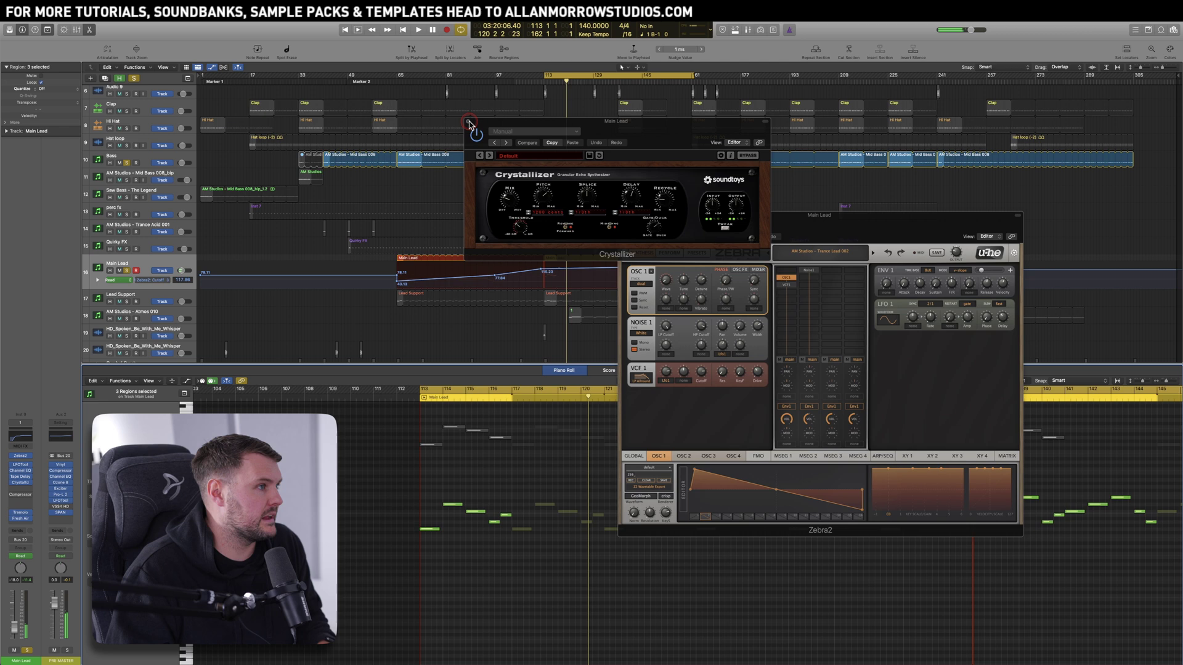
click(469, 122)
click(625, 220)
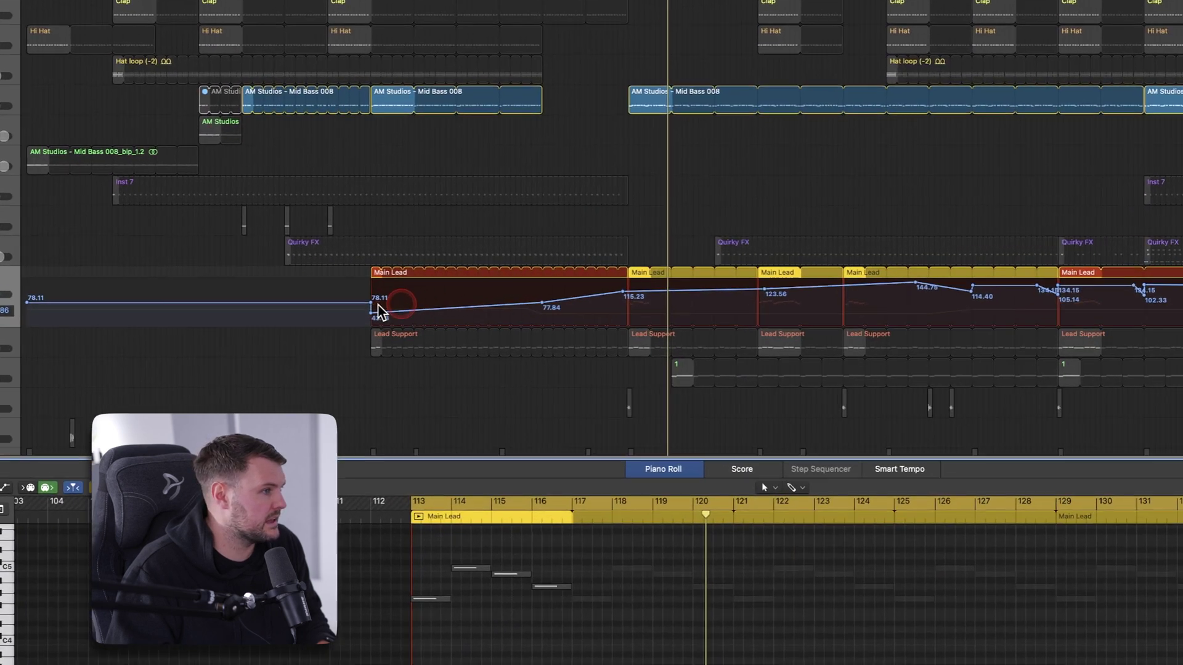
Step: Show the Low Cut Frequency automation beneath the Main Lead's cutoff automation and play the lead section
click(1, 311)
scroll(542, 312, down, 3)
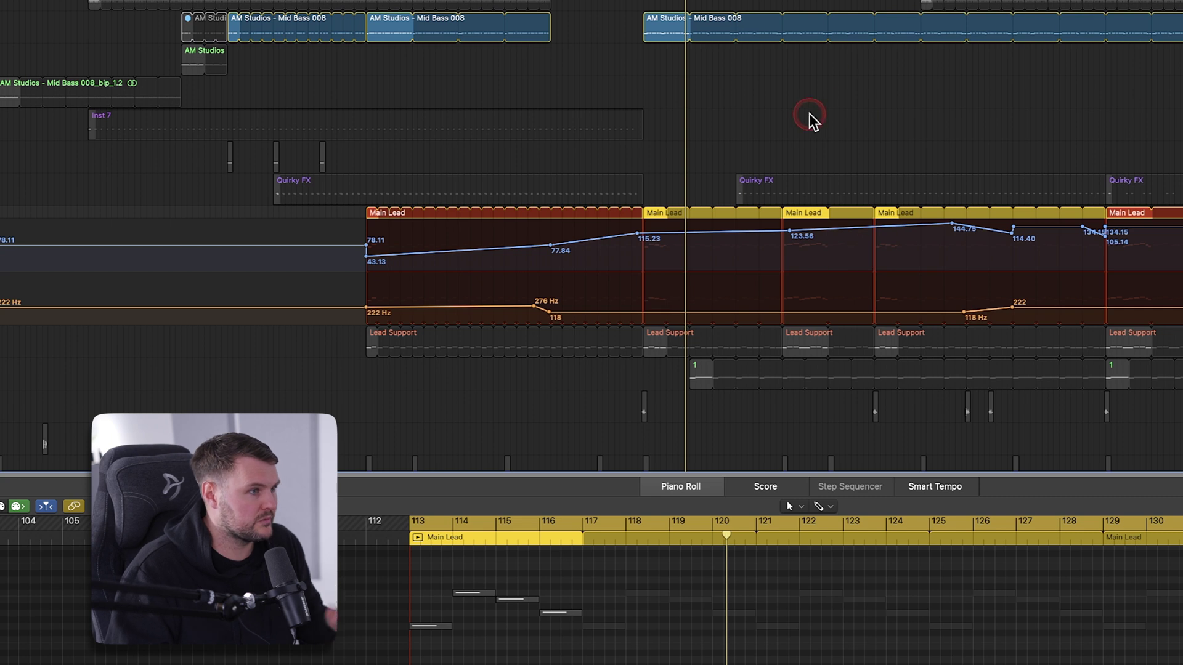
click(782, 0)
key(space)
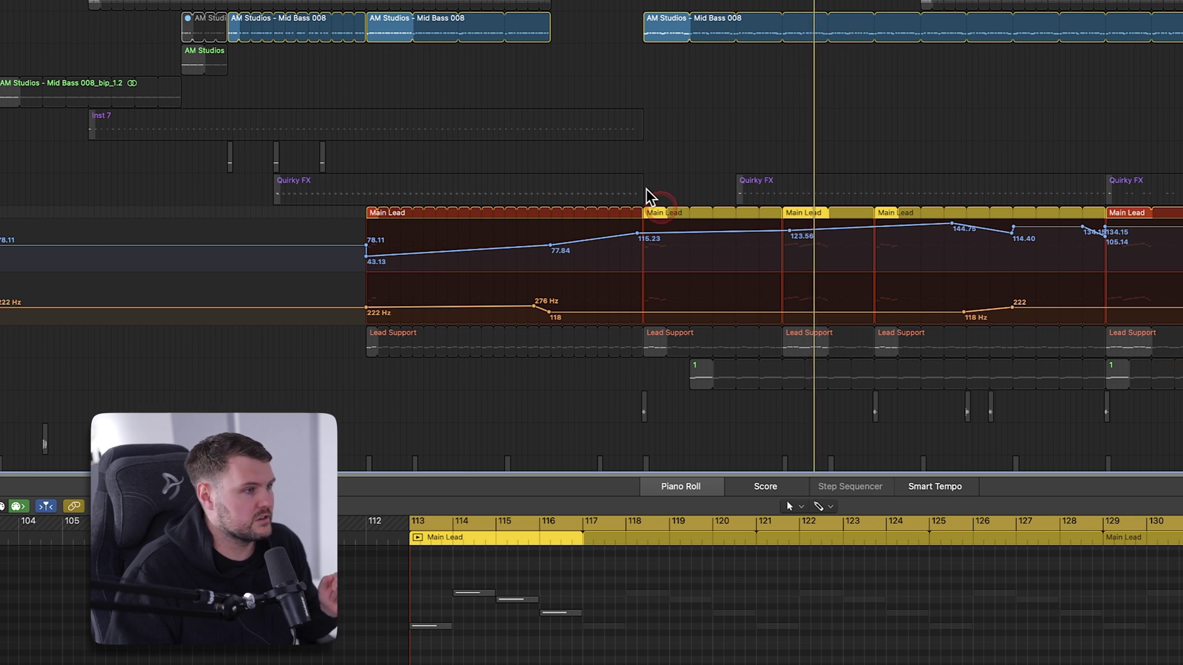
Step: Select the Main Lead regions at bars 113, 137 and 153 together and compare their melodies in the piano roll
click(708, 213)
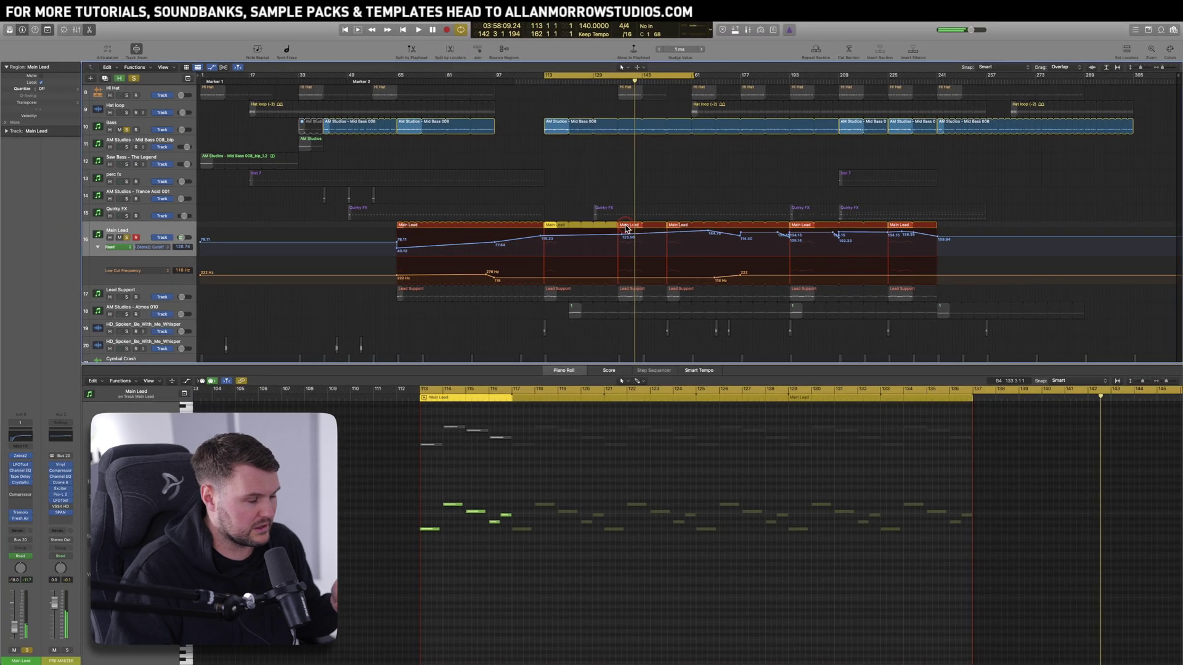
shift+click(626, 228)
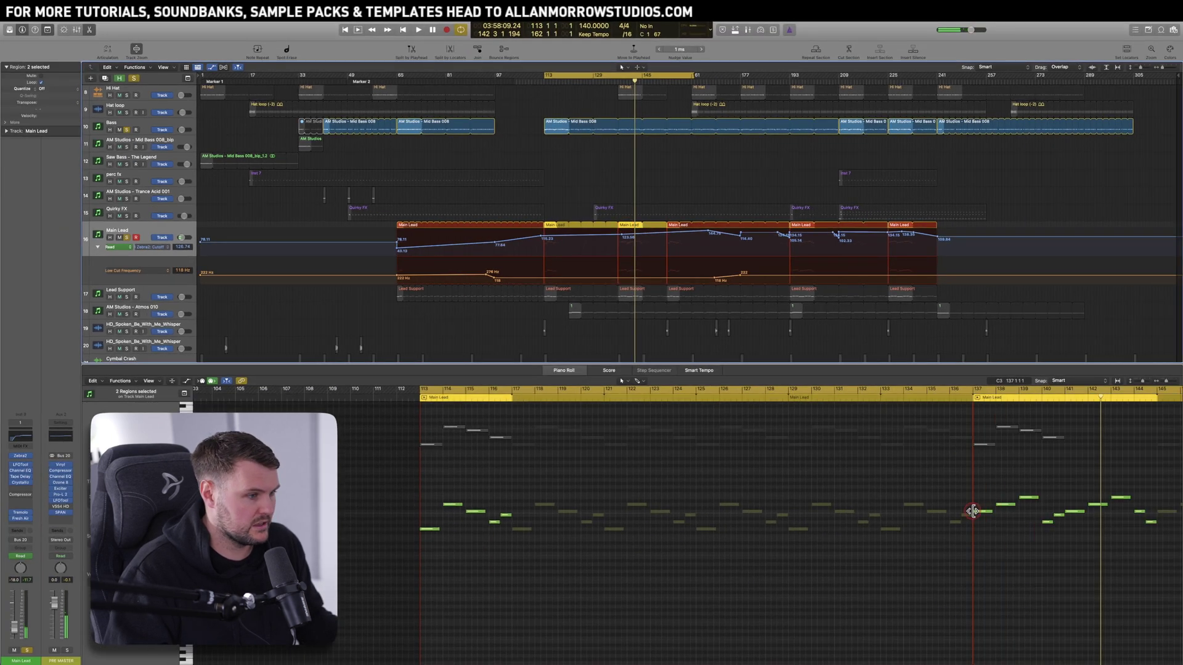
shift+click(675, 226)
scroll(912, 535, right, 5)
scroll(1034, 541, right, 5)
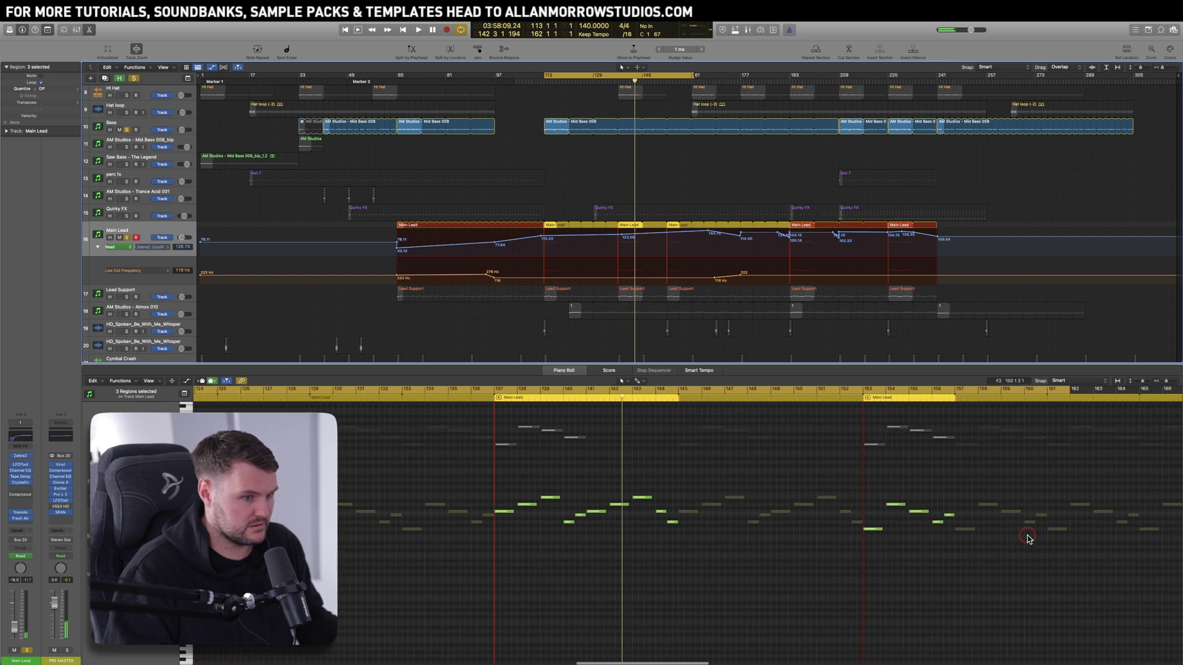
scroll(967, 533, left, 5)
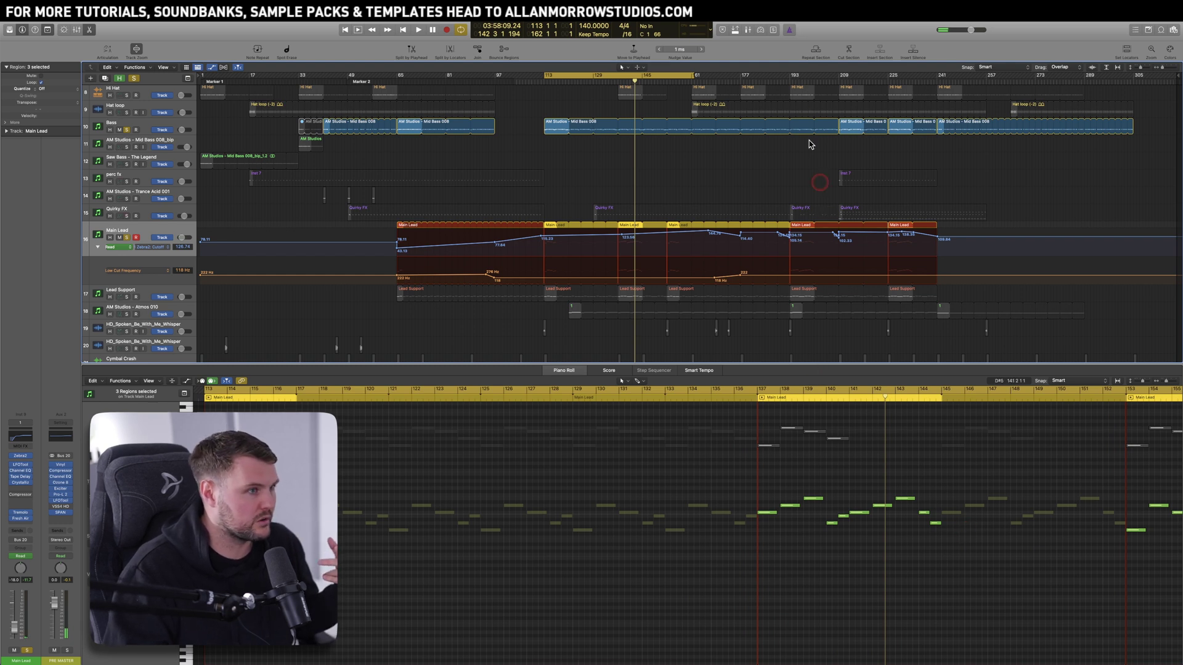
Step: Add the Main Lead region at bar 193 and the bass regions at bars 209 and 113 to the piano roll comparison
shift+click(805, 231)
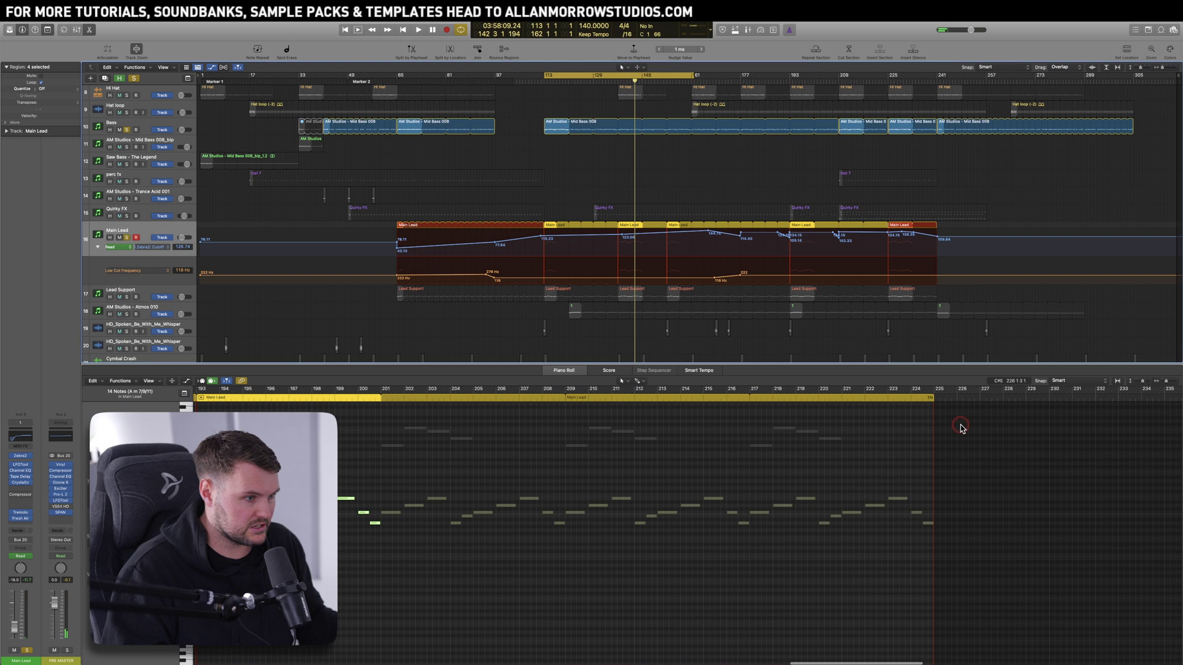
scroll(616, 459, right, 15)
drag(1165, 385, 1159, 386)
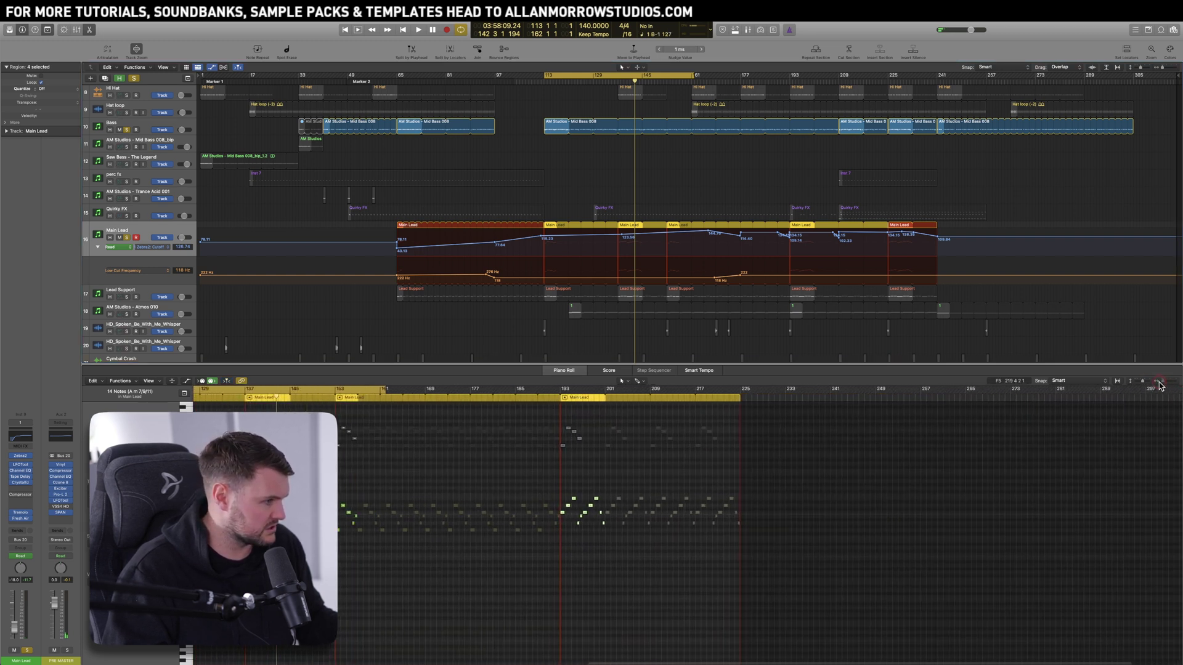
scroll(602, 517, left, 10)
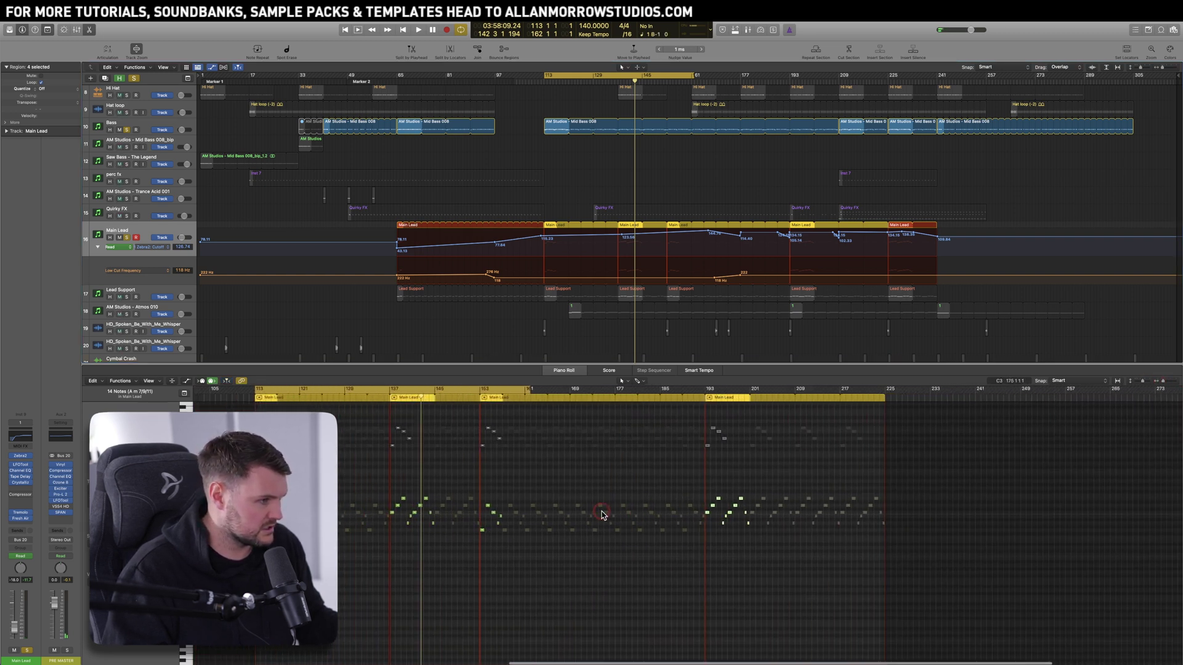
shift+click(852, 132)
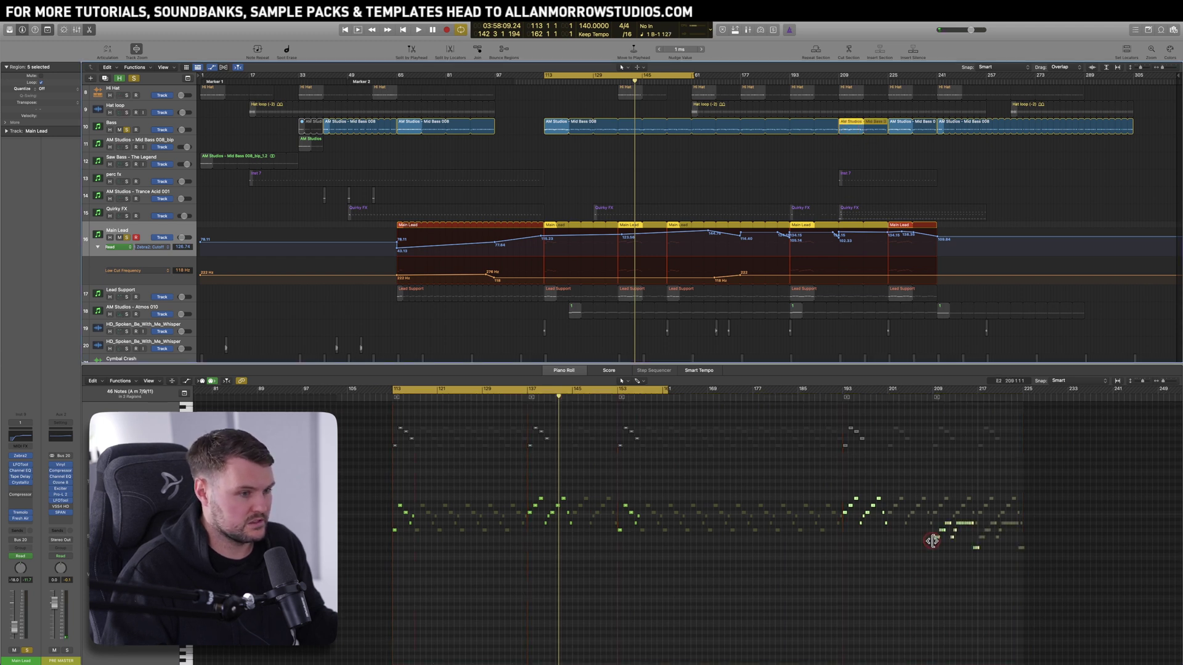
shift+click(562, 132)
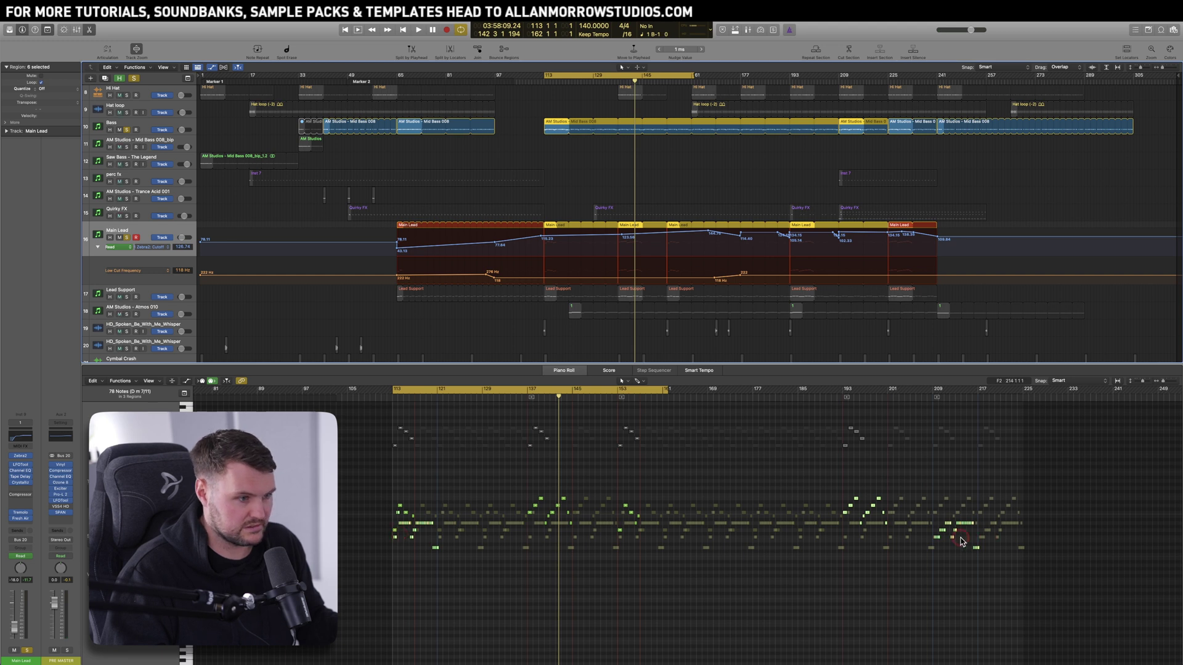
Step: Play from bar 209 and compare only the bass regions at bars 209 and 113 in the piano roll
click(840, 91)
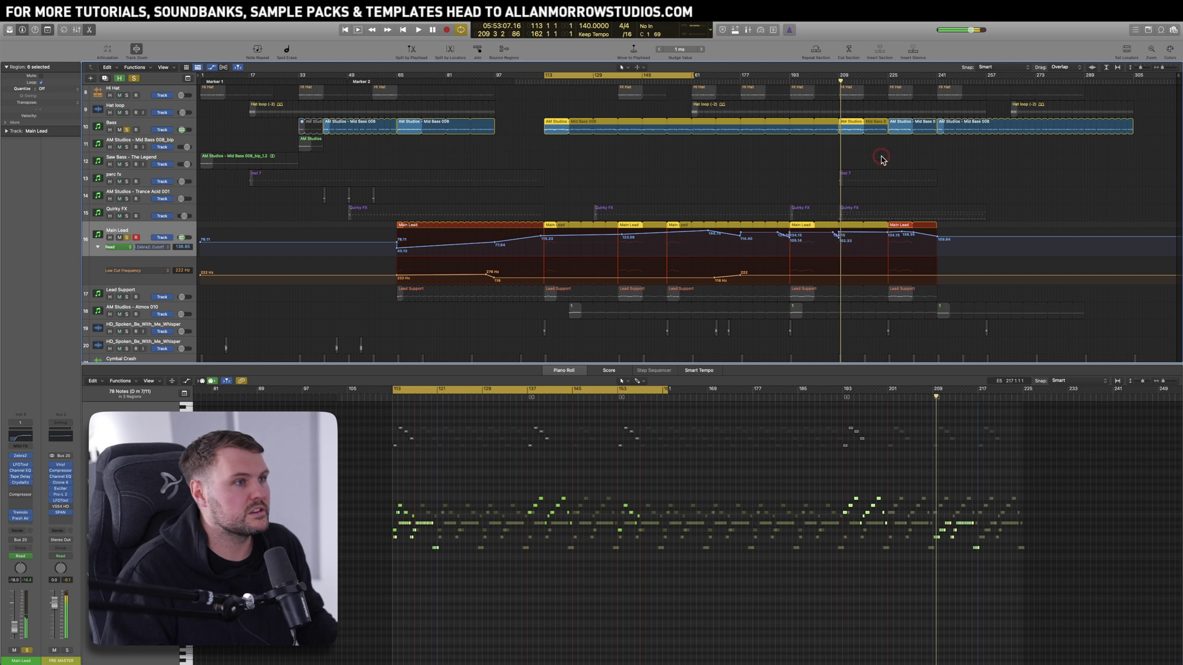
click(857, 128)
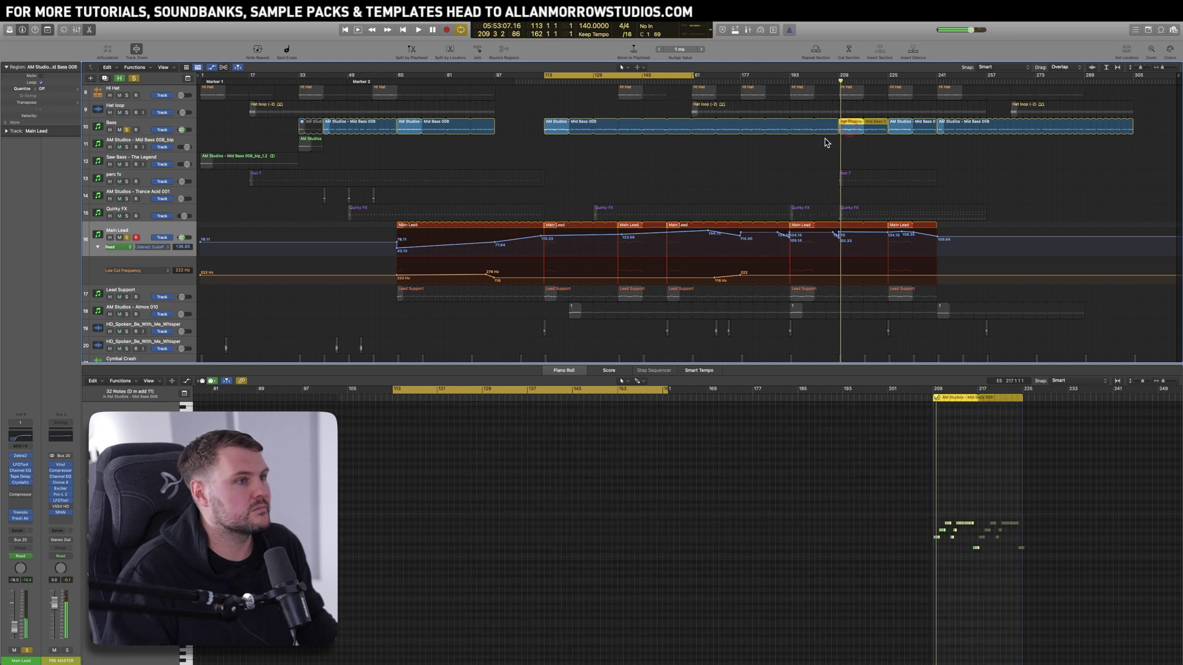
shift+click(553, 128)
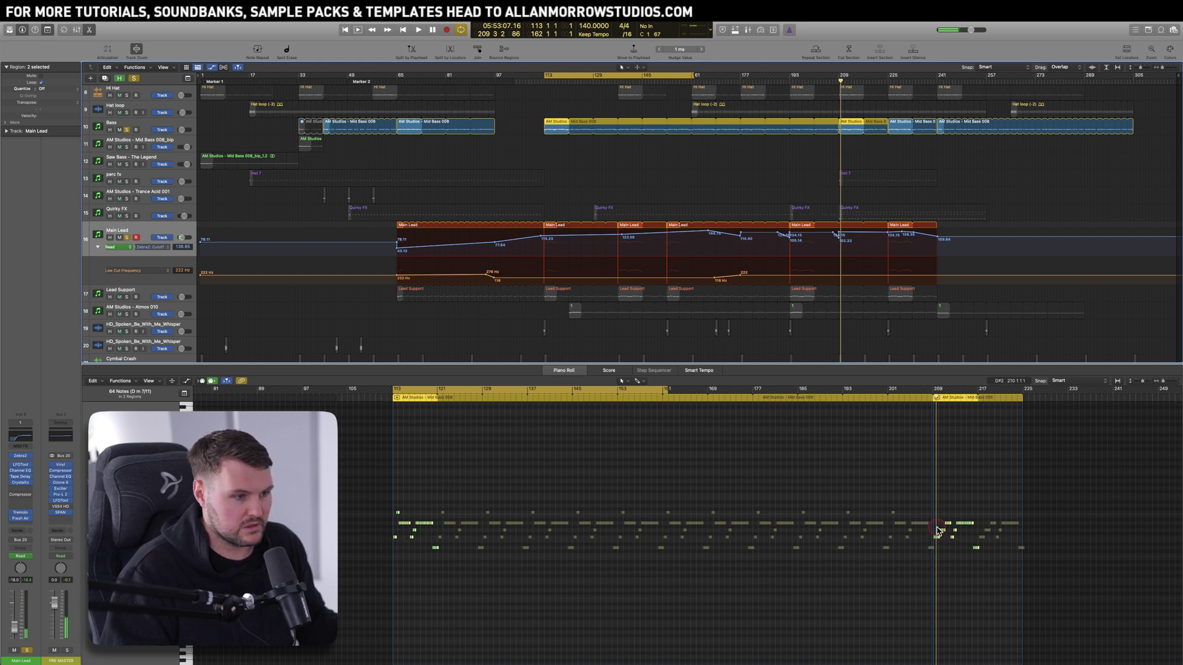
Step: Move the cycle range to start at bar 207, select the bass region at bar 225 and audition the bass change
drag(839, 77, 876, 115)
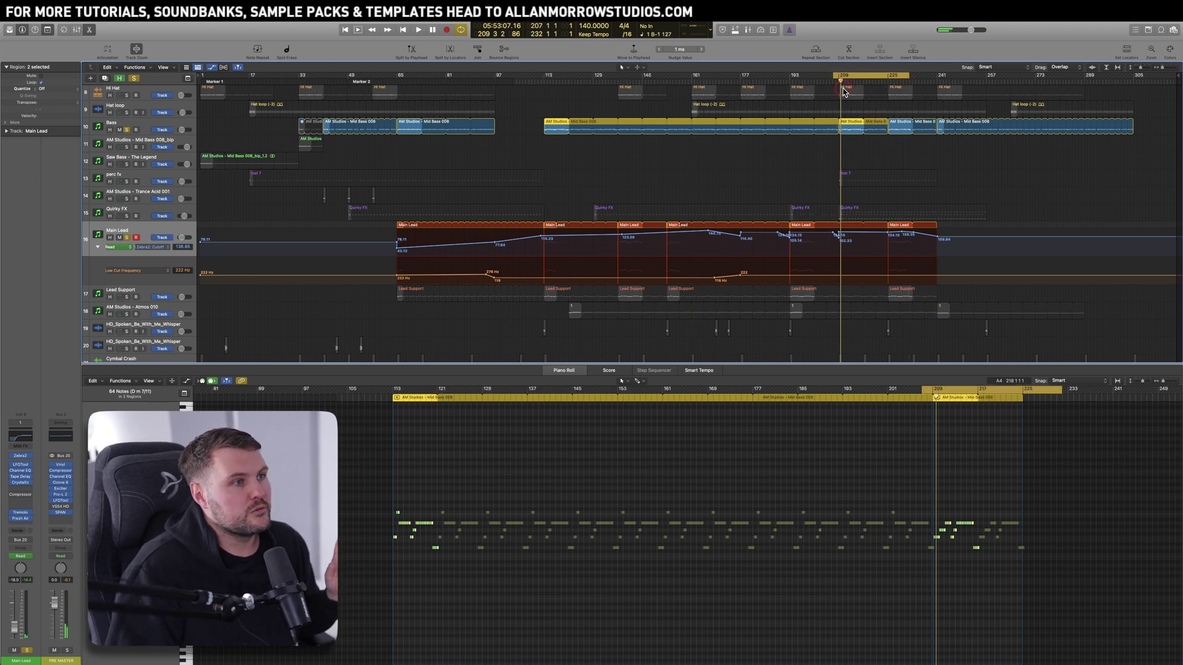
click(894, 128)
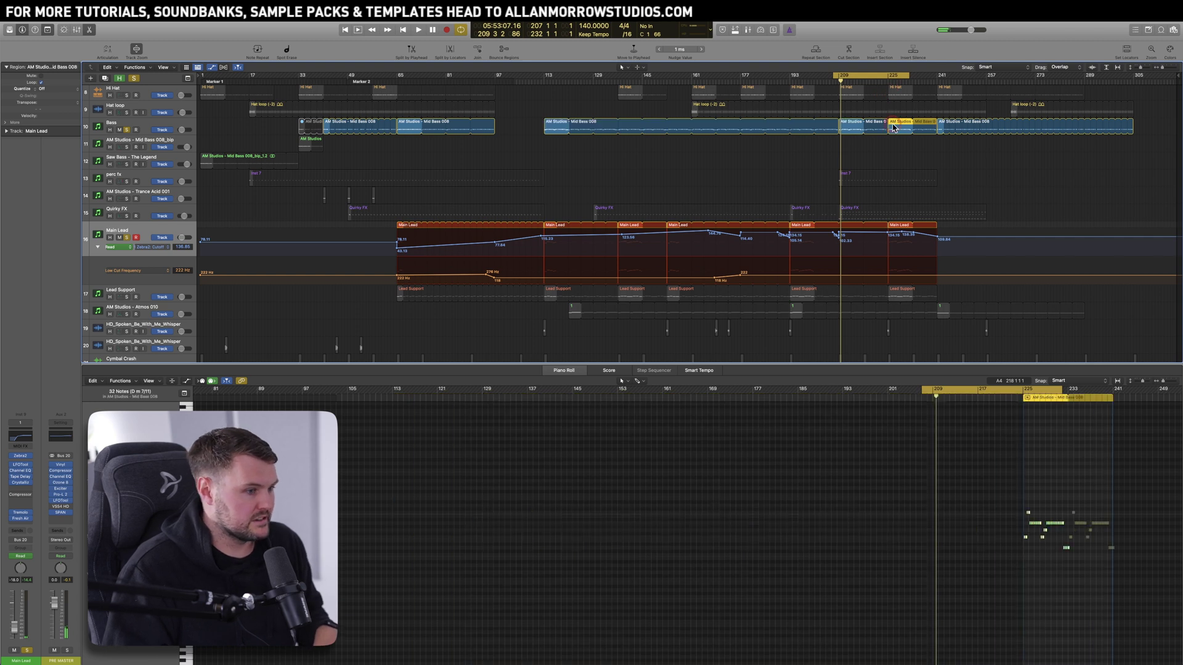
key(space)
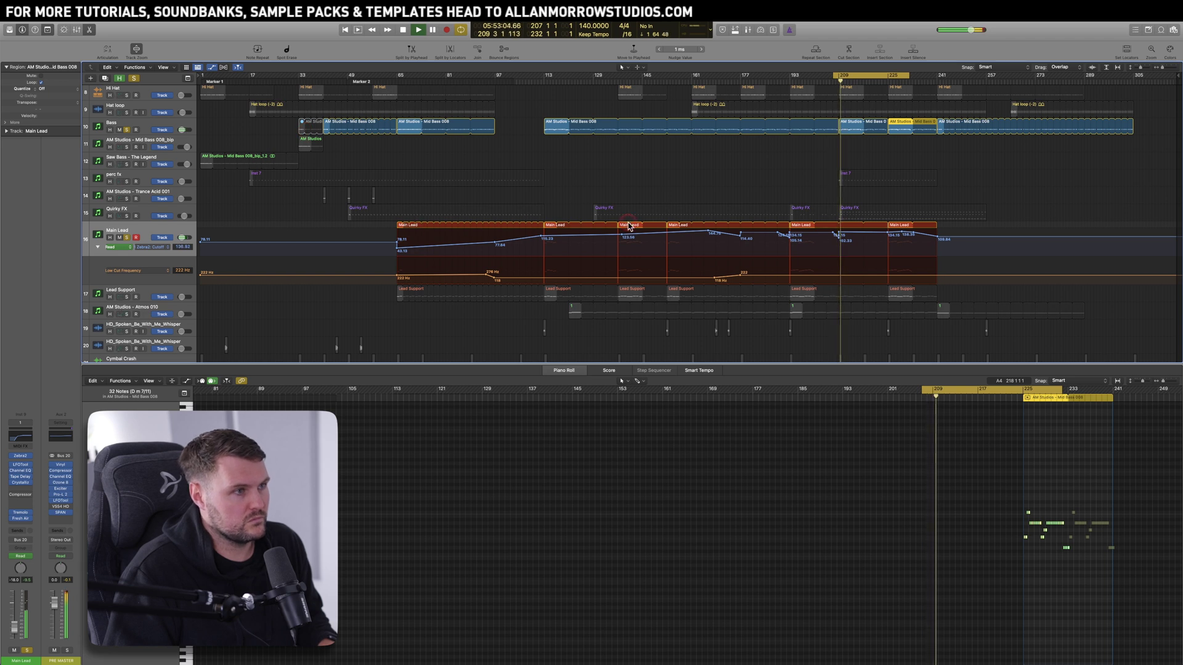
click(880, 144)
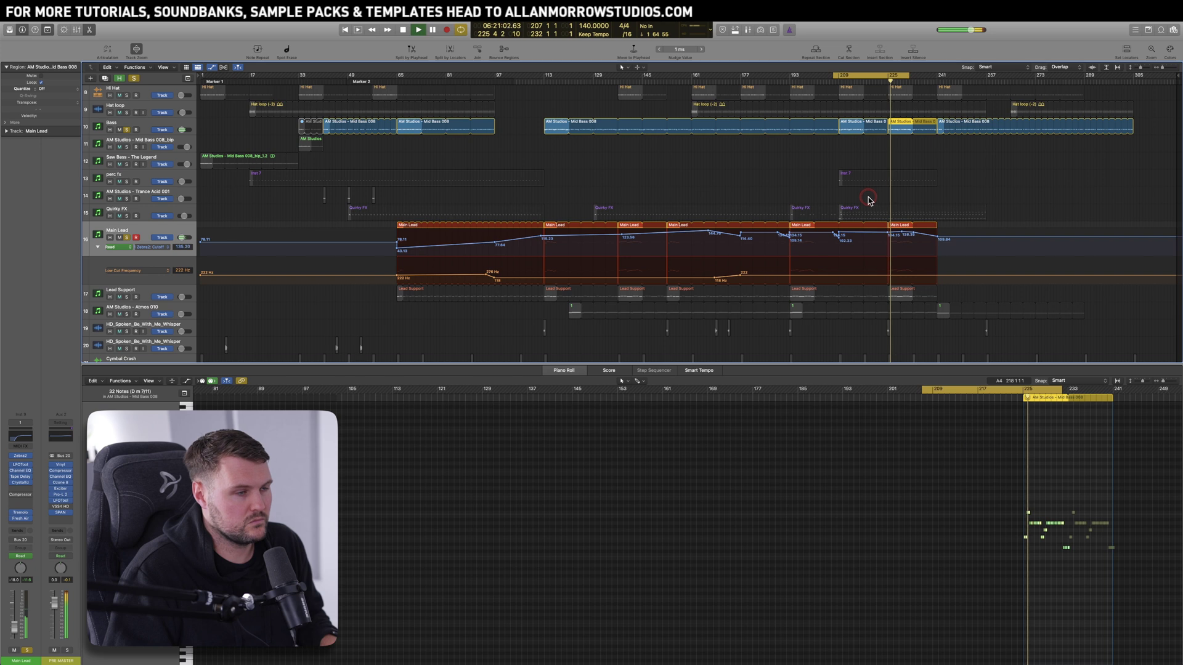
click(863, 222)
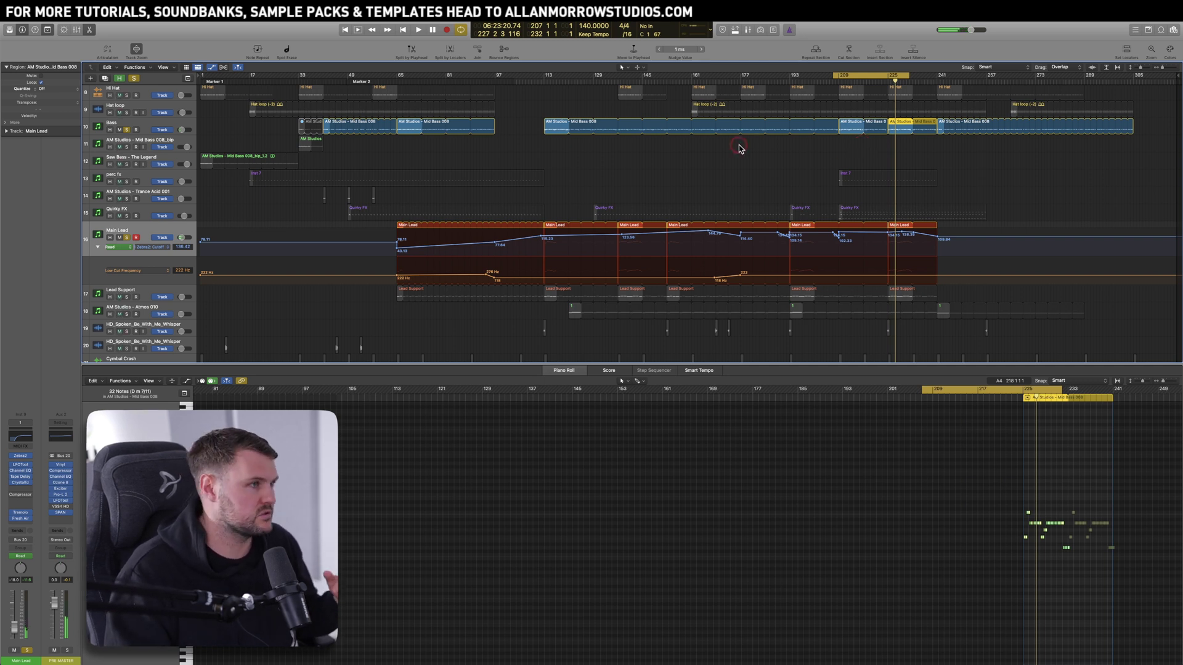
Step: Solo the Lead Support track and set the cycle range to bars 113 to 138
scroll(653, 242, down, 2)
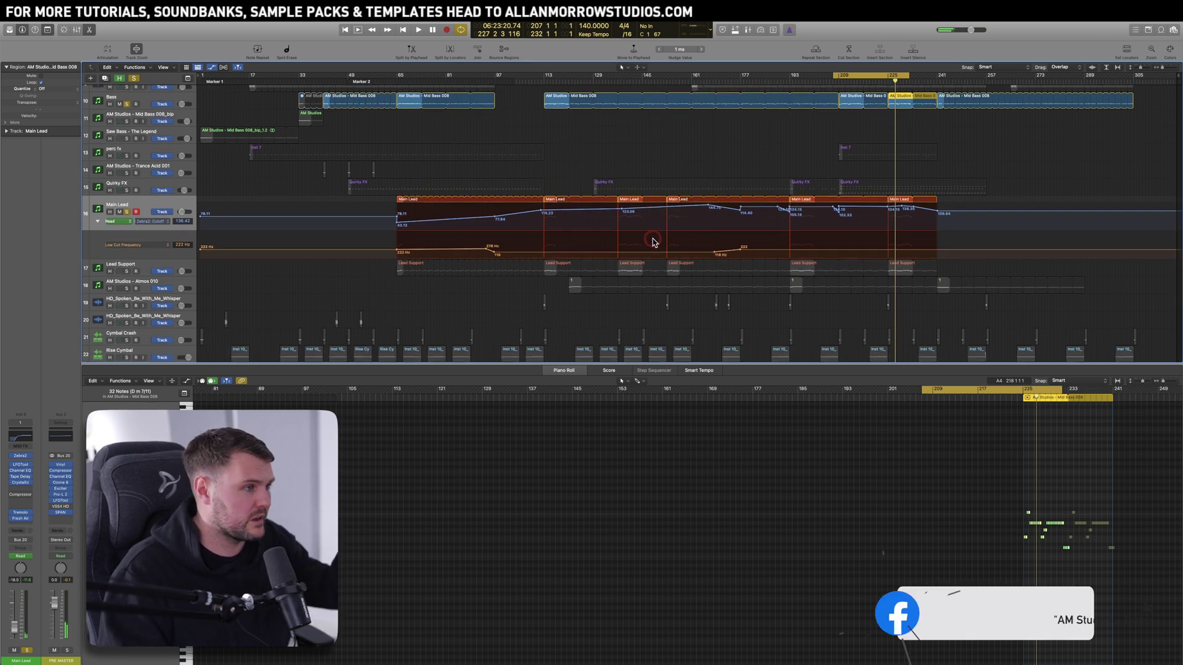
click(121, 271)
drag(878, 77, 534, 382)
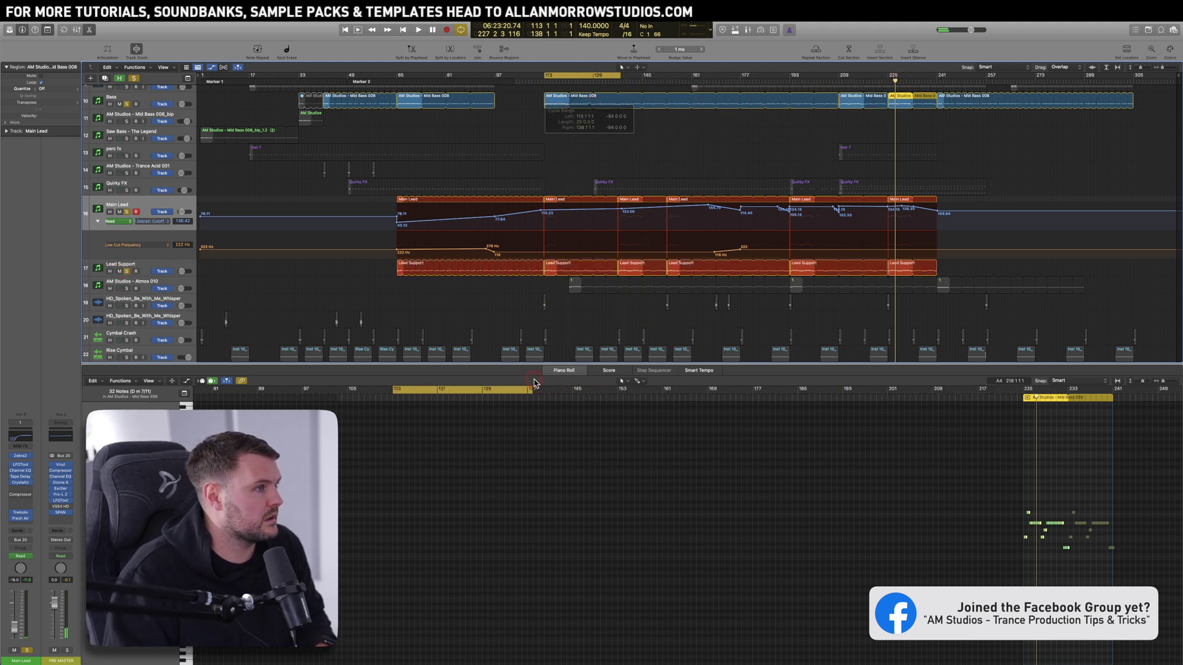
Step: Unsolo the Main Lead and Bass tracks, and select the Lead Support regions at bars 113 and 137
click(160, 248)
click(129, 212)
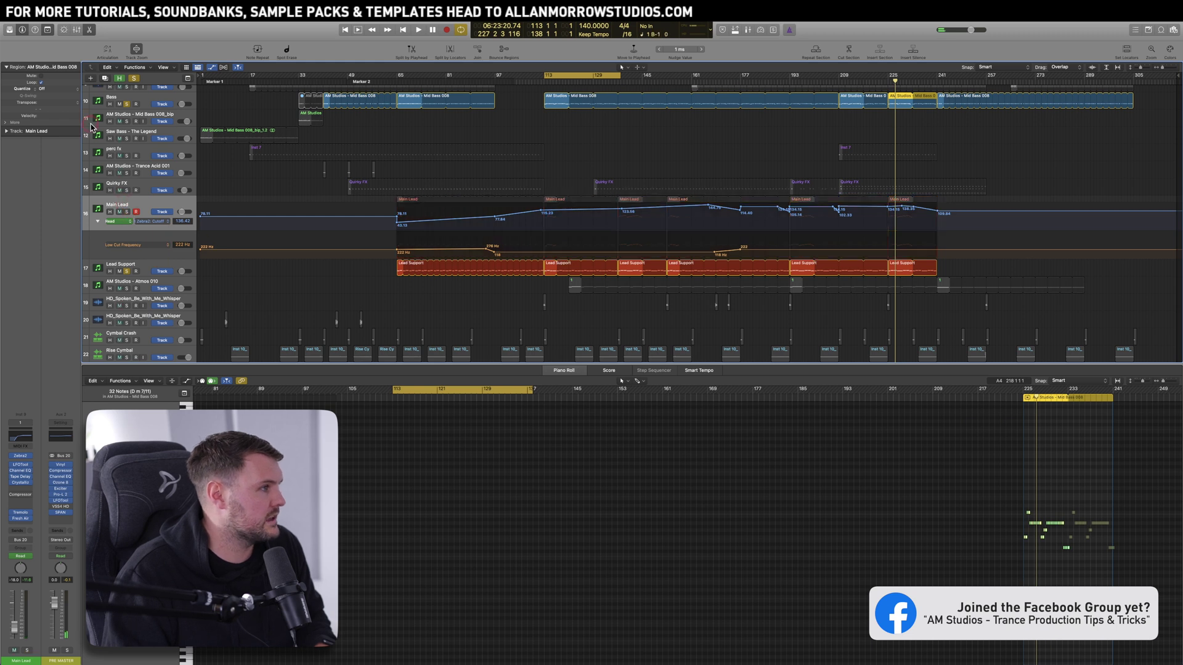
click(267, 264)
click(163, 271)
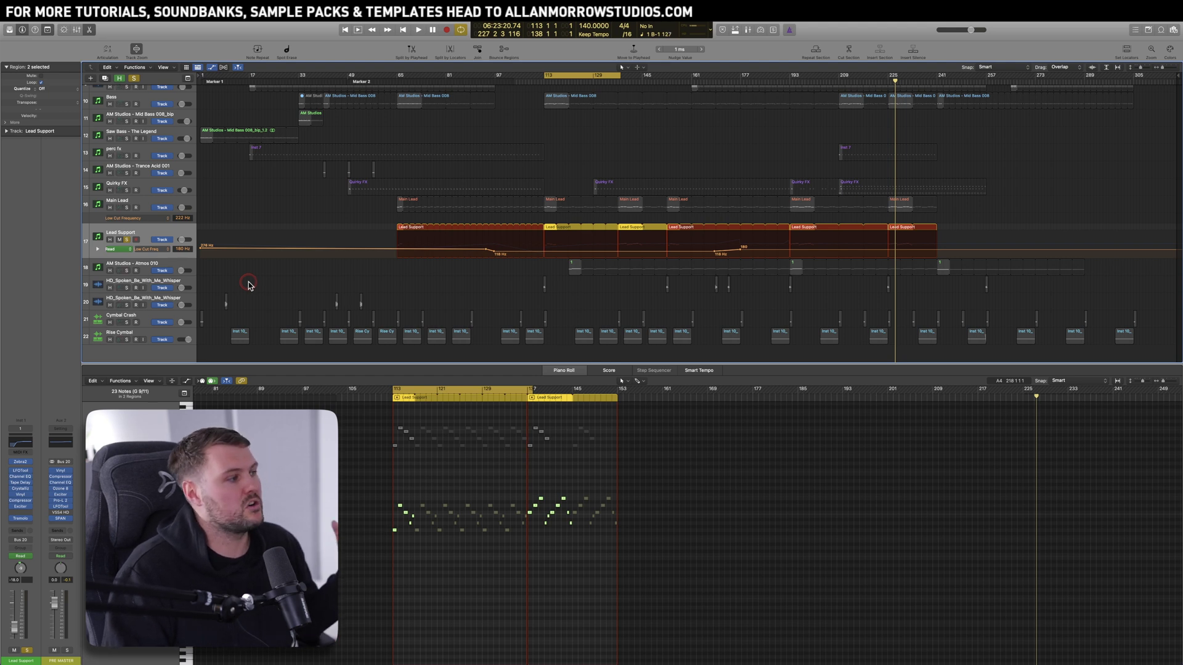
Step: Audition the soloed Lead Support track from bar 113 and stop playback
scroll(509, 293, up, 10)
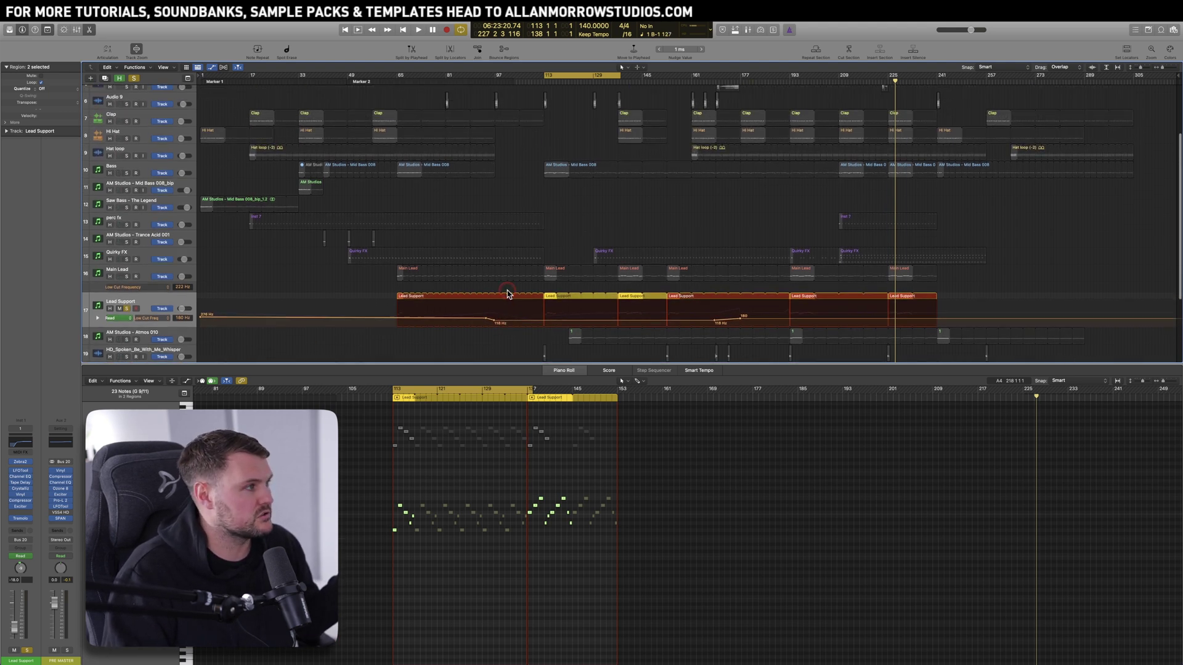
scroll(507, 294, down, 3)
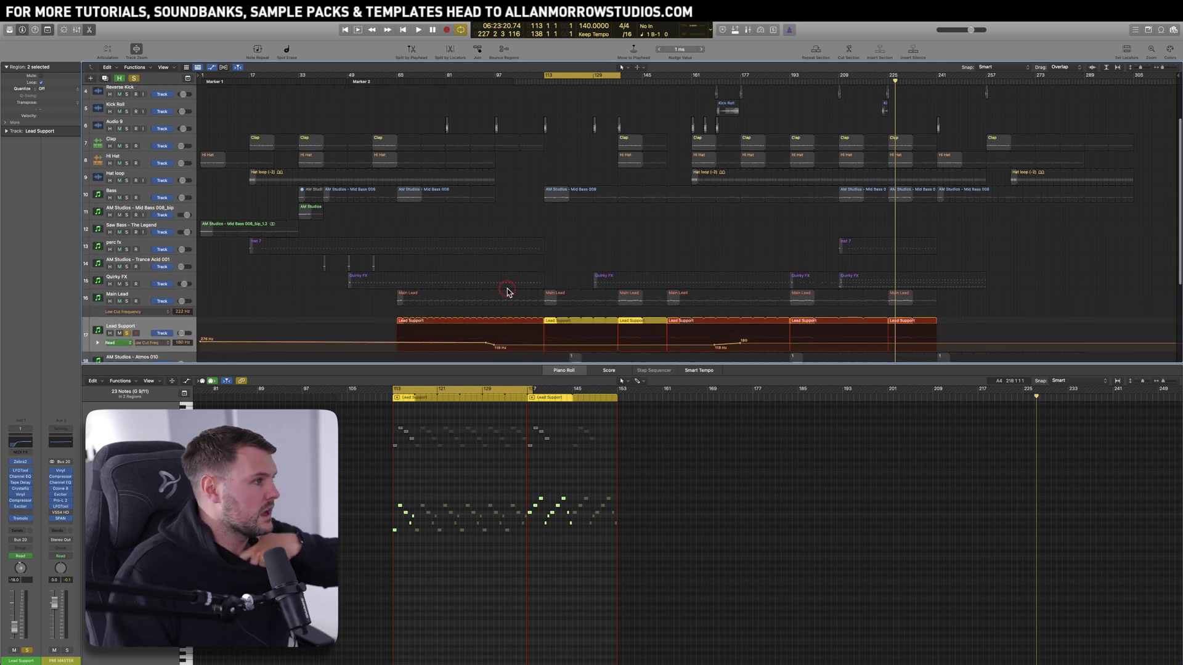
scroll(507, 293, down, 7)
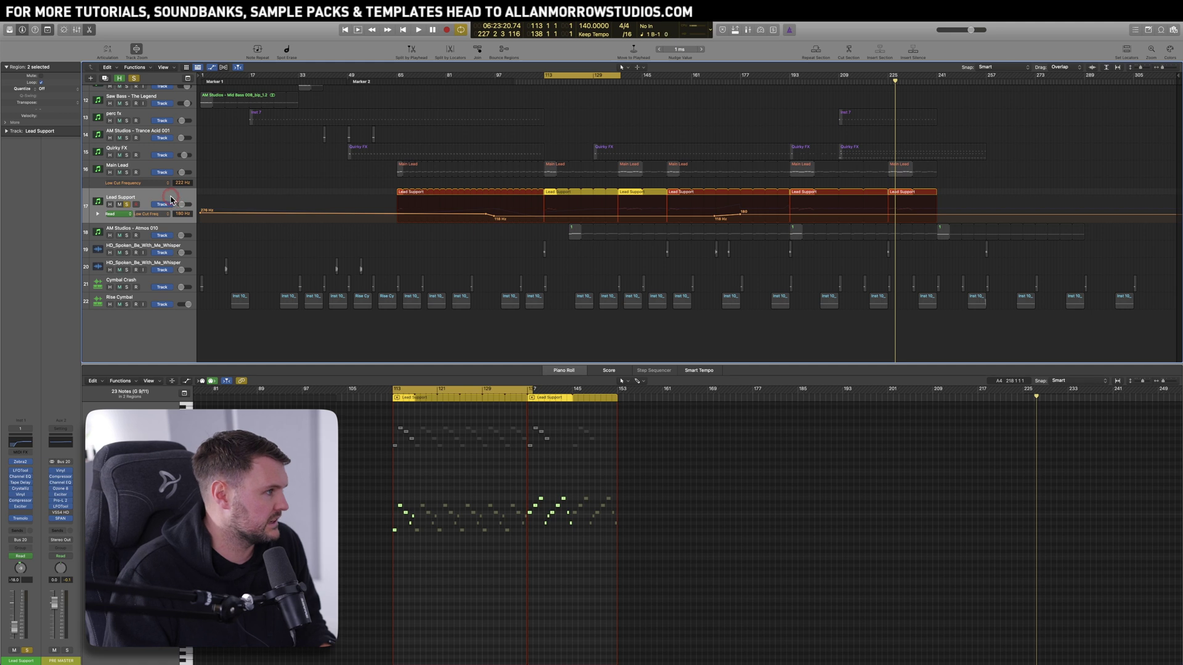
key(space)
scroll(393, 301, up, 1)
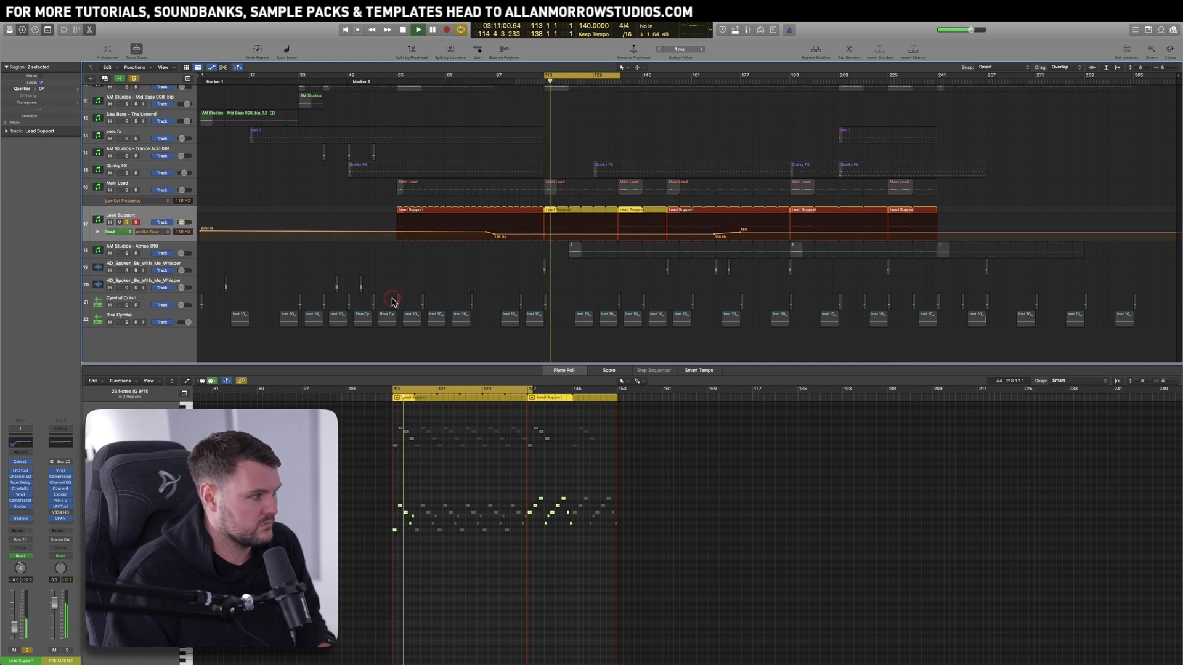
key(space)
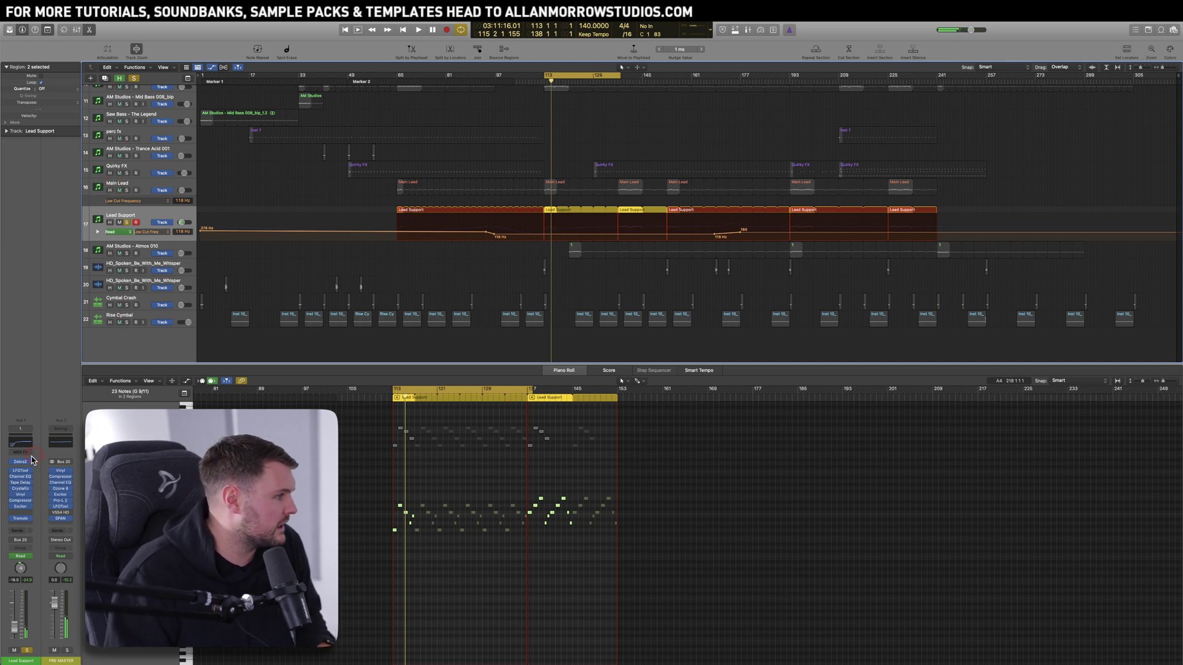
Step: Open Zebra2 on the Lead Support track and review the OSC 1 and OSC 2 effects, tuning and stack settings
drag(639, 109, 829, 183)
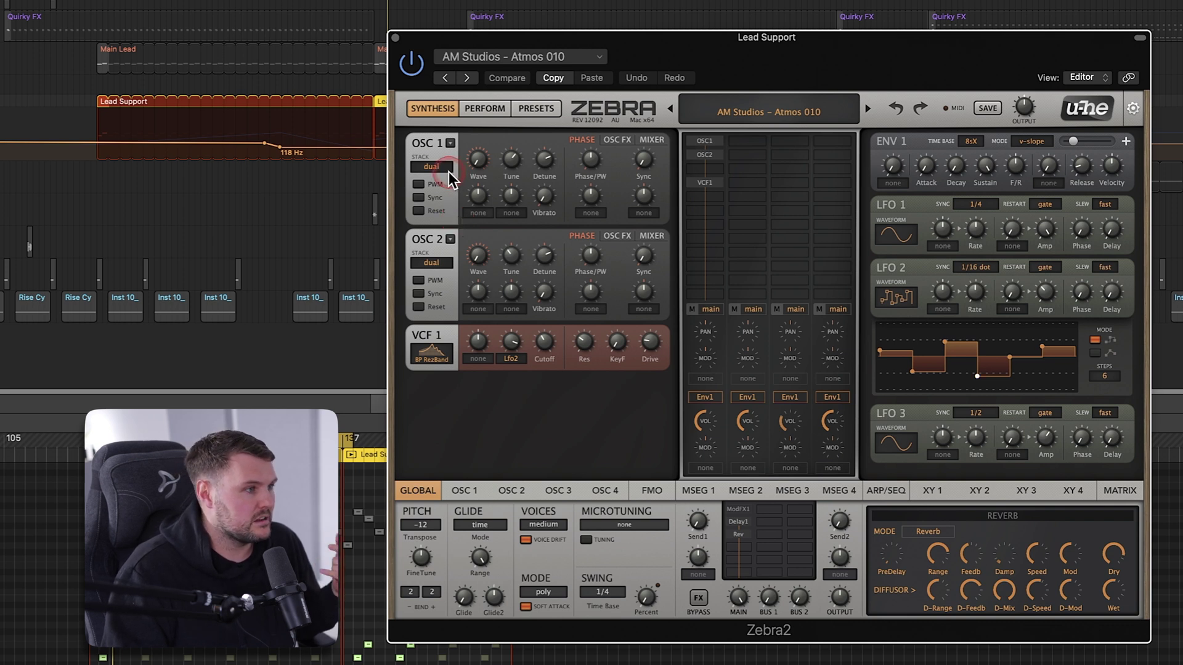
click(621, 141)
click(582, 141)
click(617, 238)
click(515, 259)
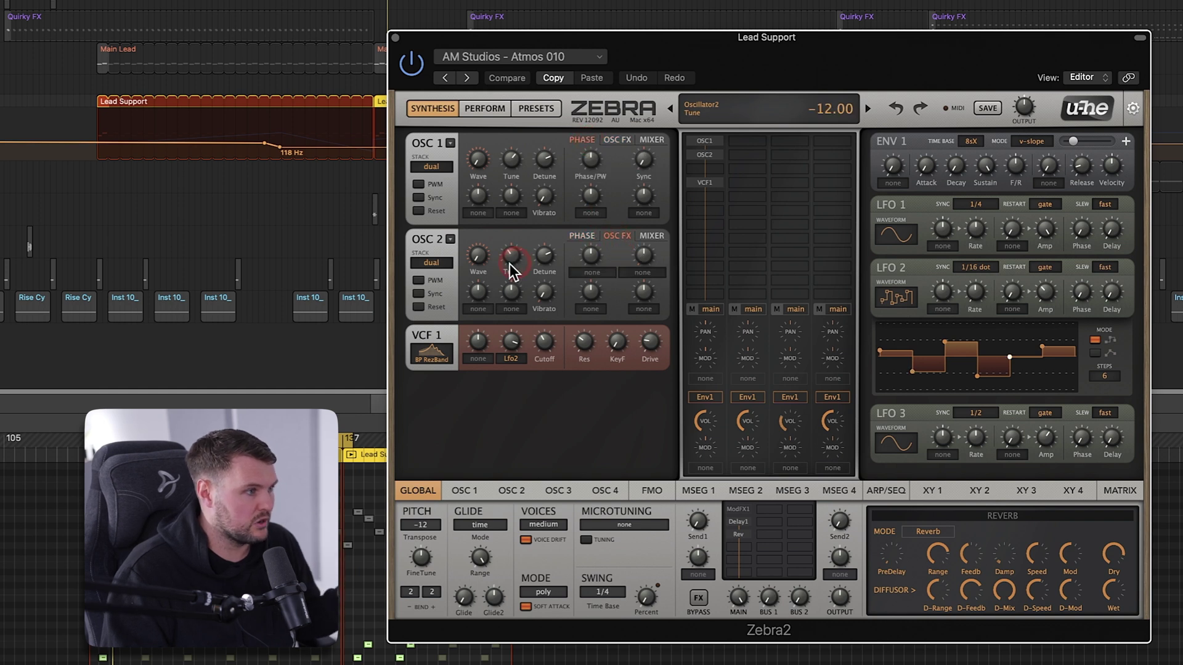
click(430, 264)
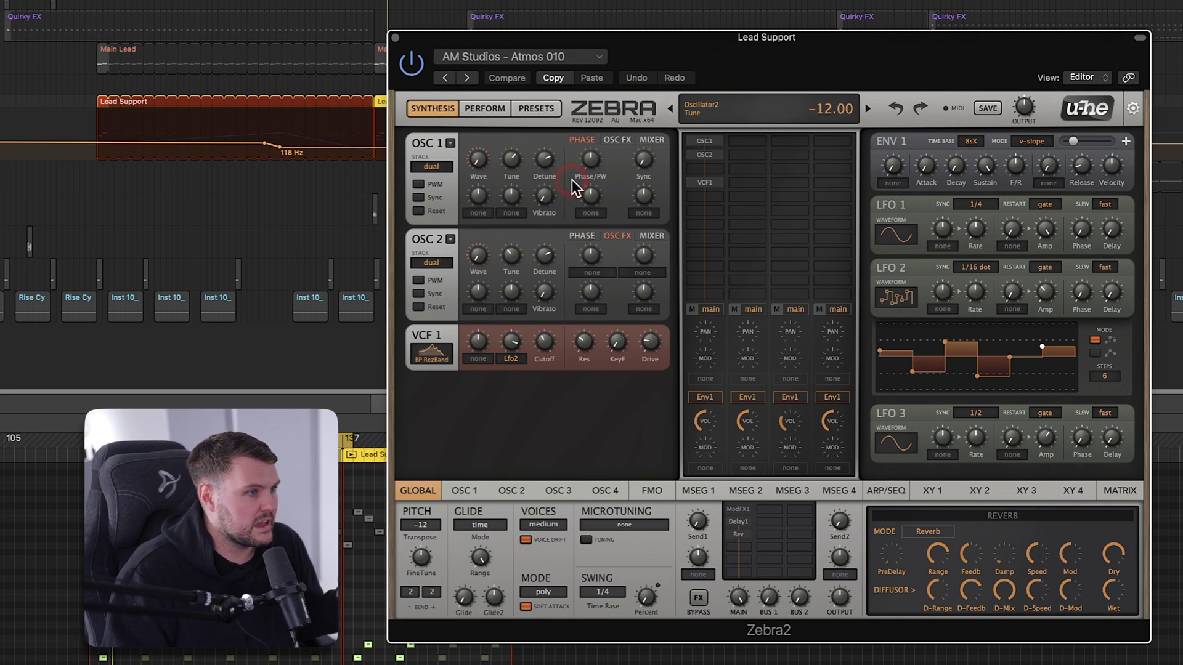
Step: Examine the VCF 1 cutoff and its Lfo2 modulation, including the step pattern of LFO 2
mouse_move(539, 351)
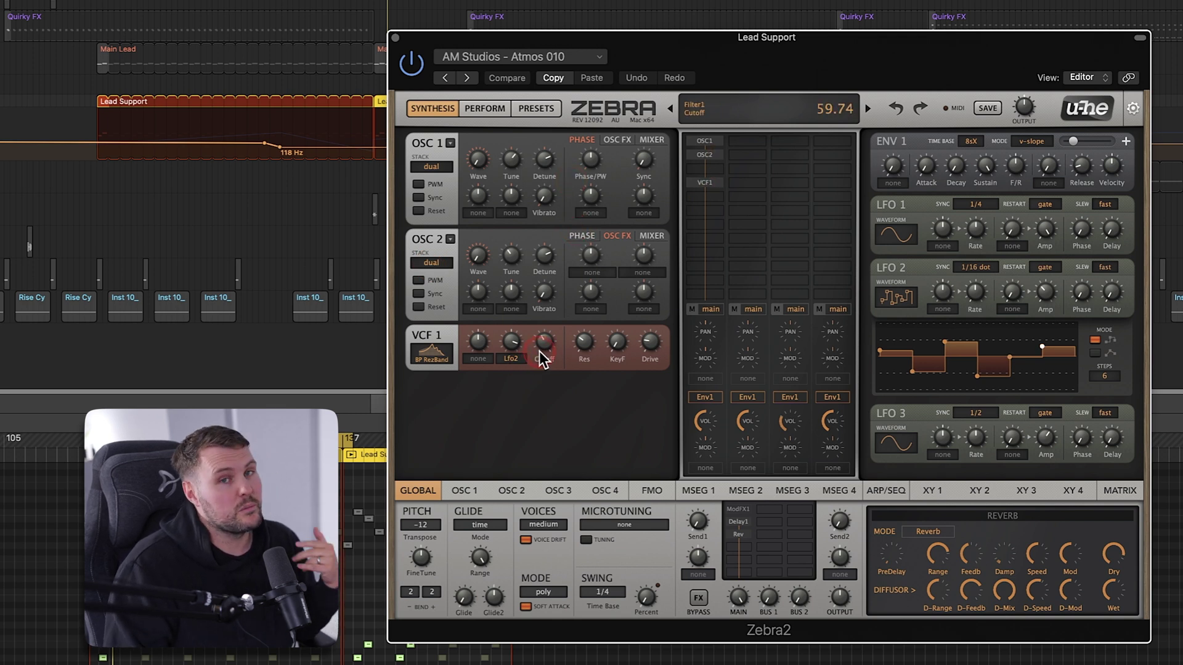
click(516, 374)
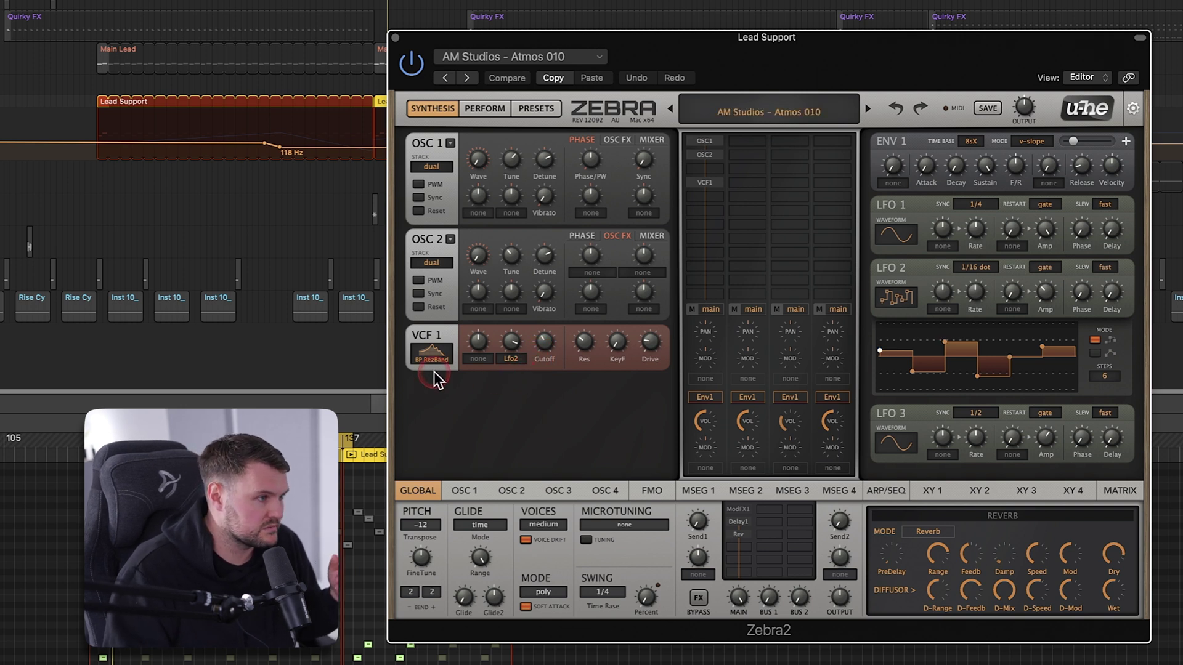
mouse_move(519, 360)
click(947, 376)
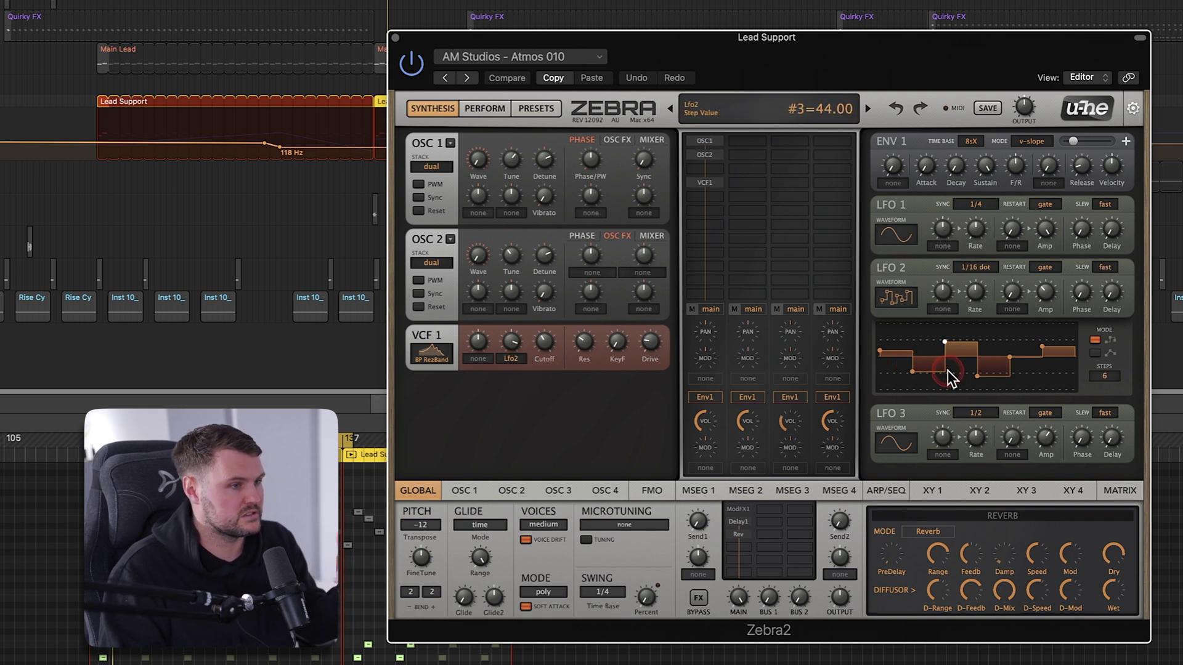
click(1004, 373)
click(1036, 348)
click(996, 346)
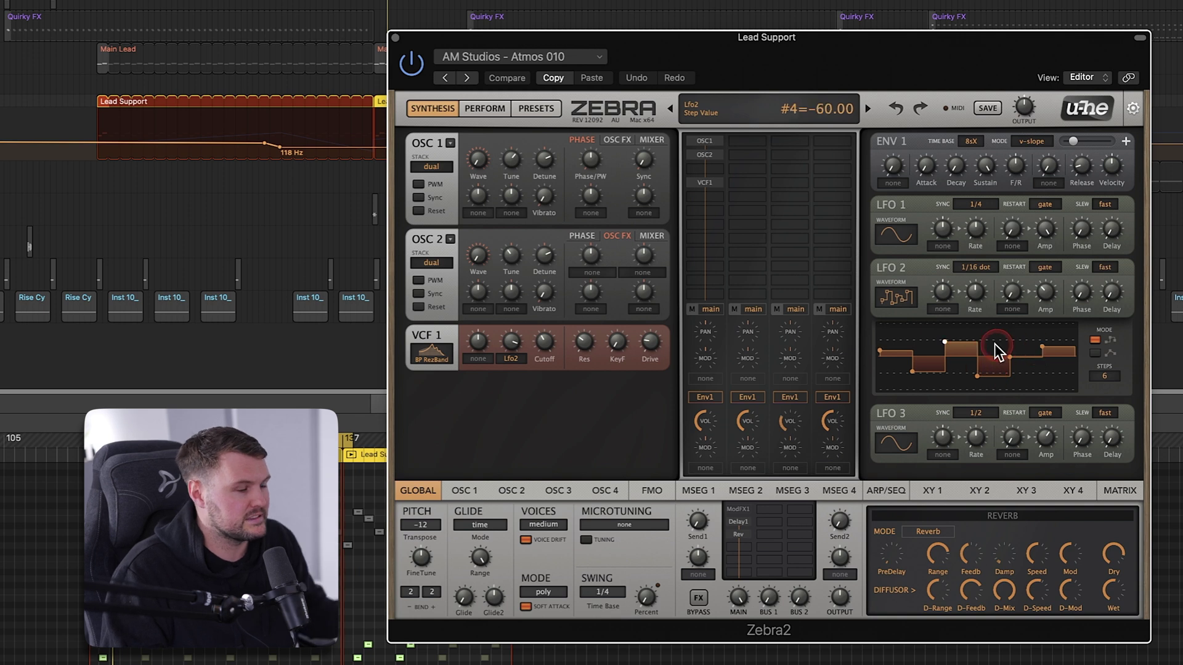
click(585, 355)
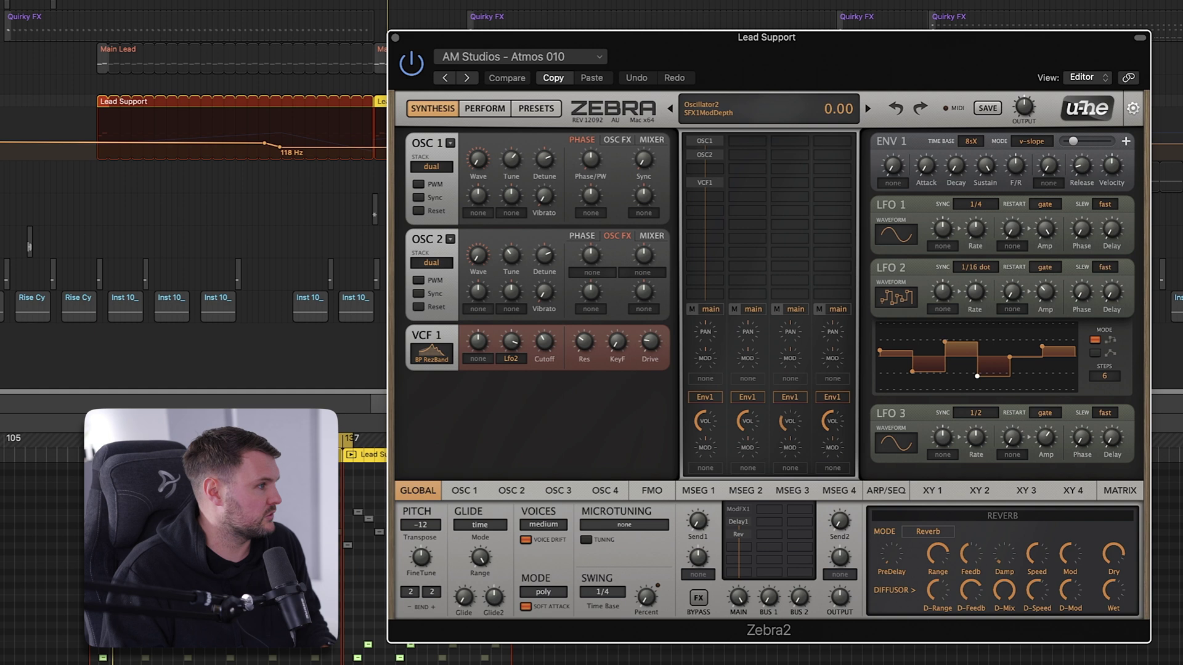
Step: Play the Lead Support with the LFO 2 steps in view, move the Zebra2 window aside and solo the Main Lead
key(space)
click(939, 375)
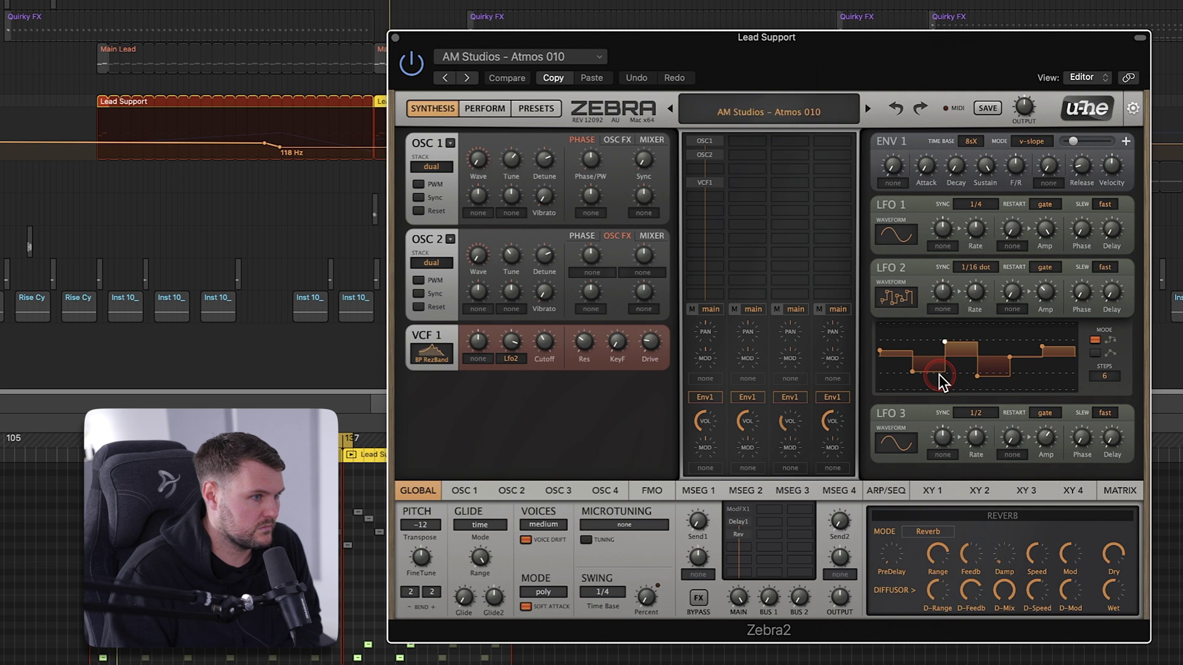
drag(698, 50, 979, 94)
double_click(462, 178)
click(694, 37)
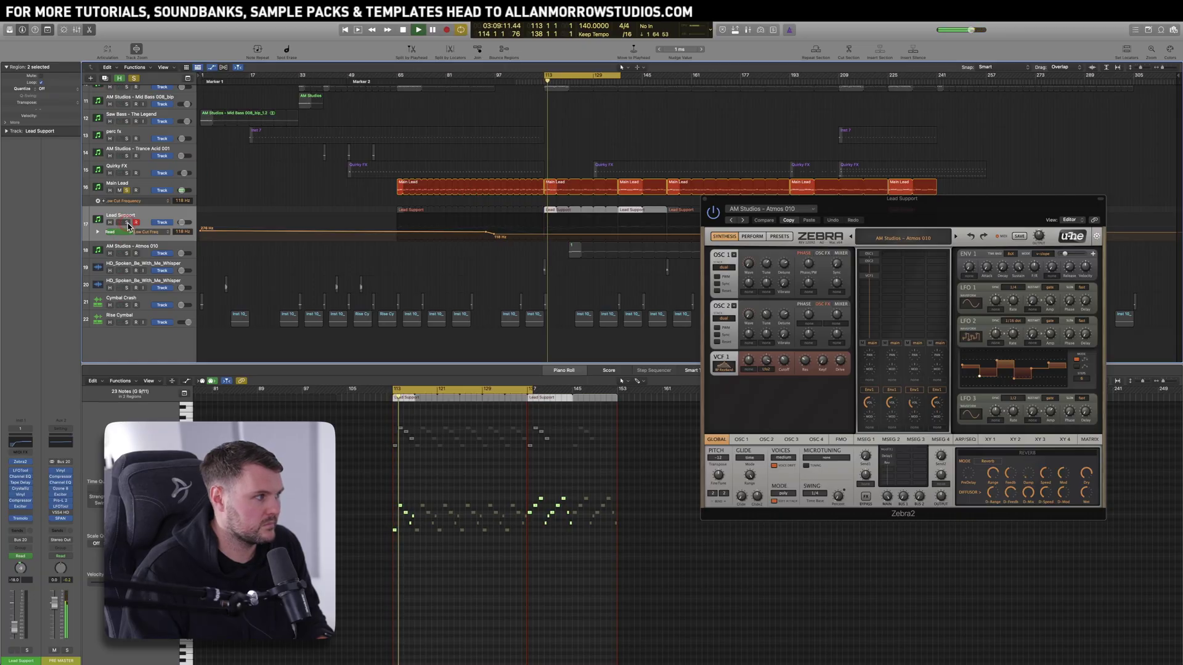
Step: Compare the Main Lead with and without the Lead Support by toggling the Lead Support solo during playback, and stop
click(127, 223)
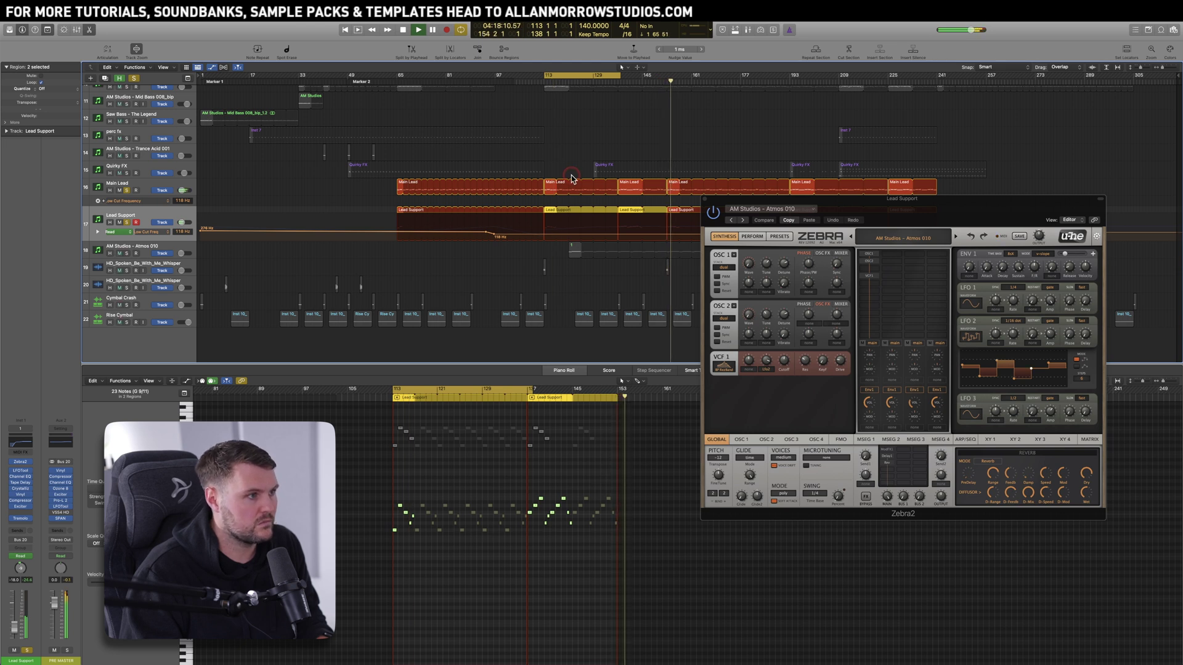
click(127, 223)
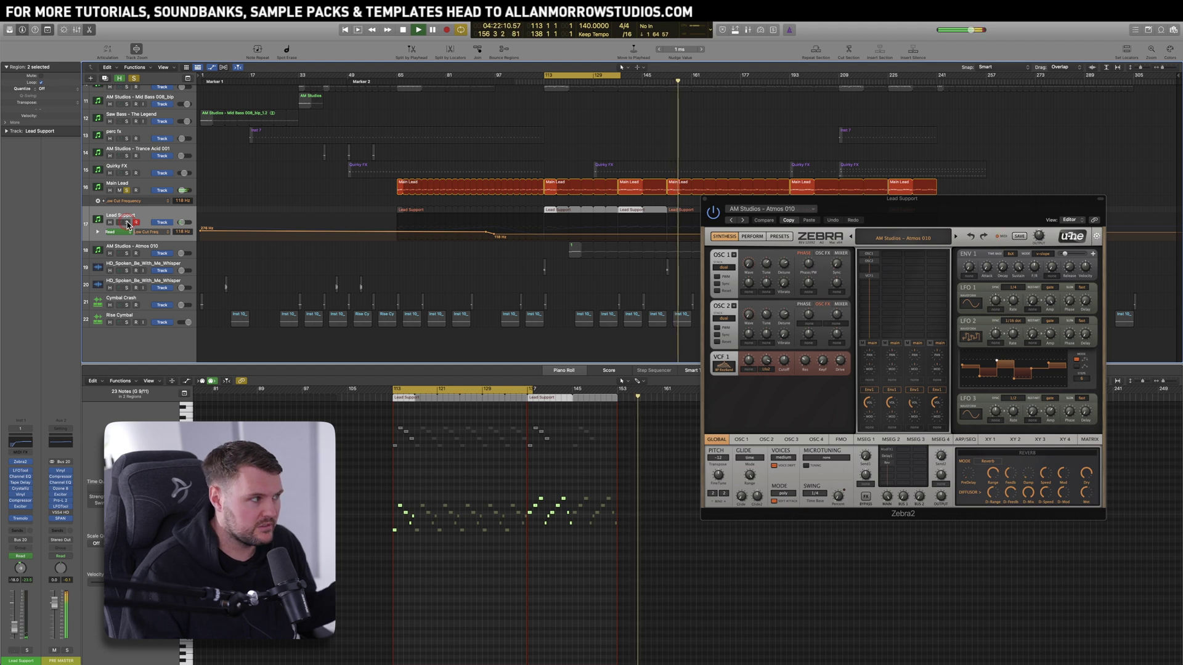
click(127, 222)
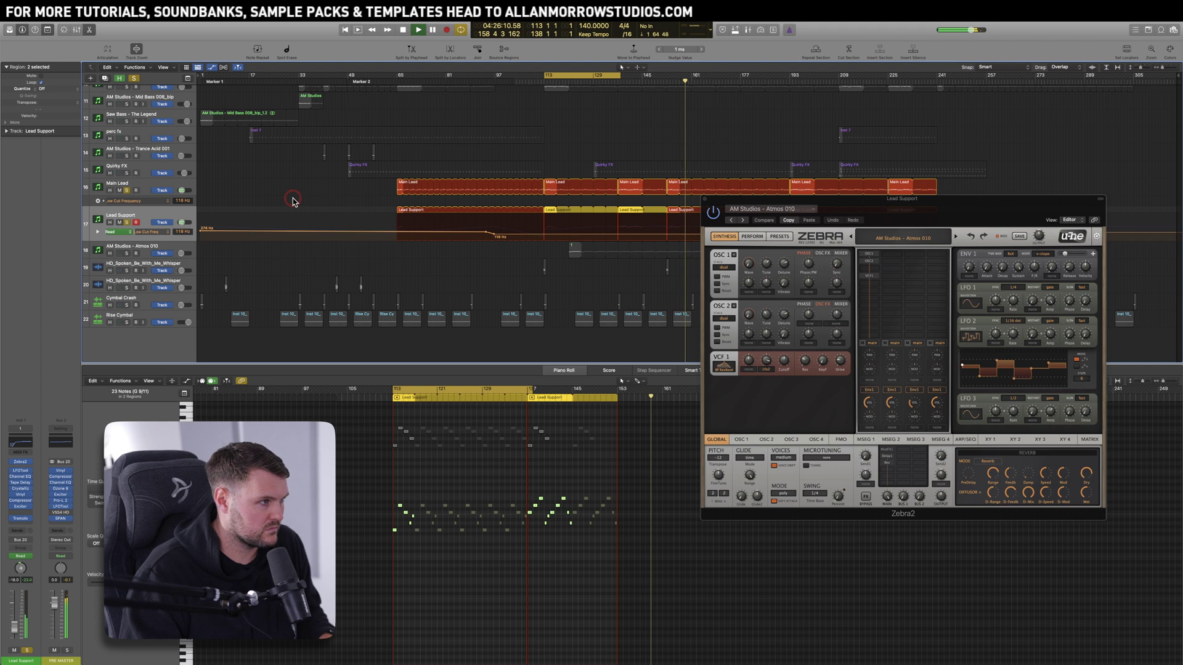
key(space)
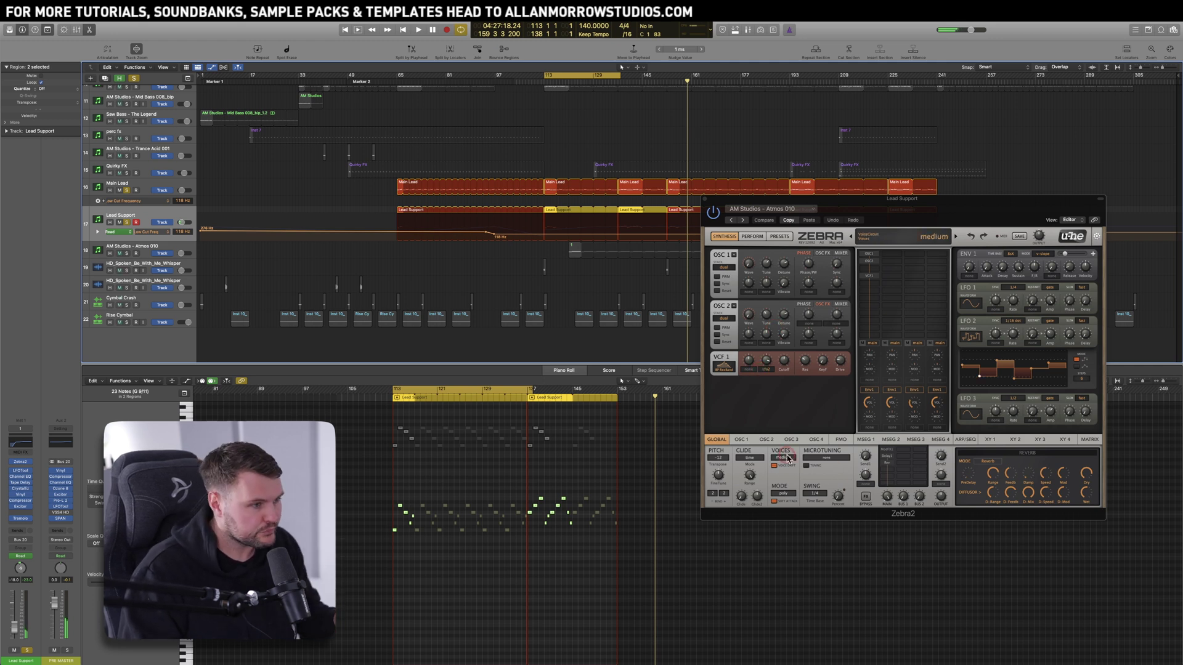
Step: Show the Delay1 settings in Zebra2's effects grid and unsolo the Main Lead track
click(889, 456)
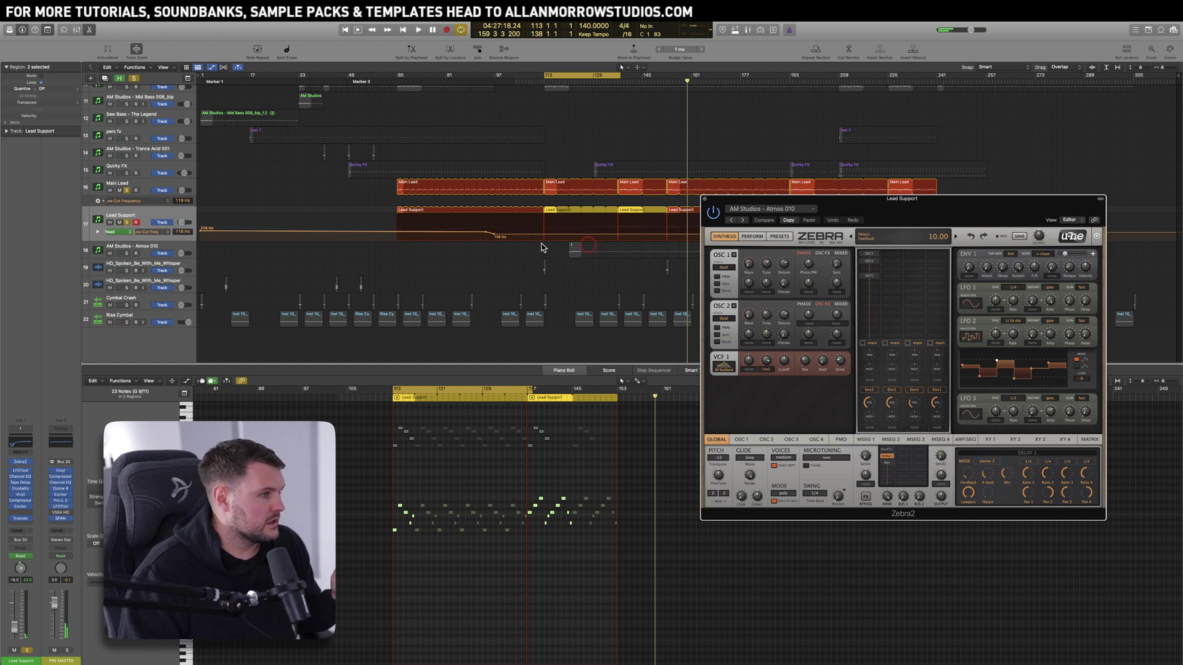
click(128, 191)
click(647, 243)
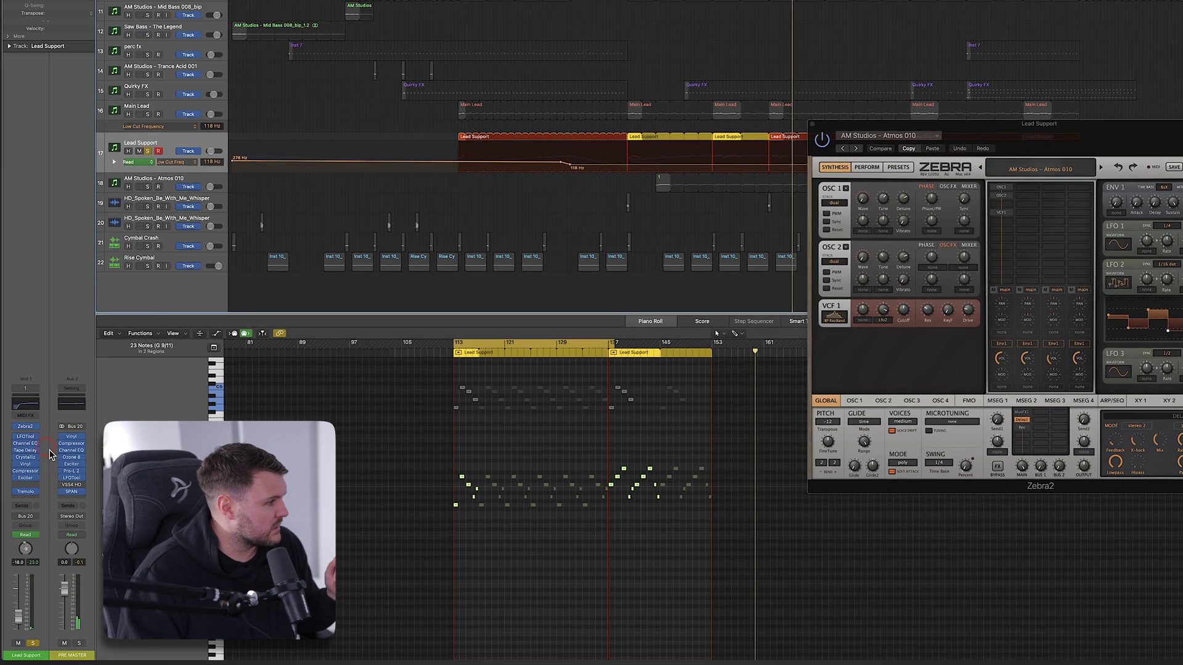
Step: Open LFOTool on the Lead Support track and place its window beside Zebra2 to examine the gate pattern
click(27, 437)
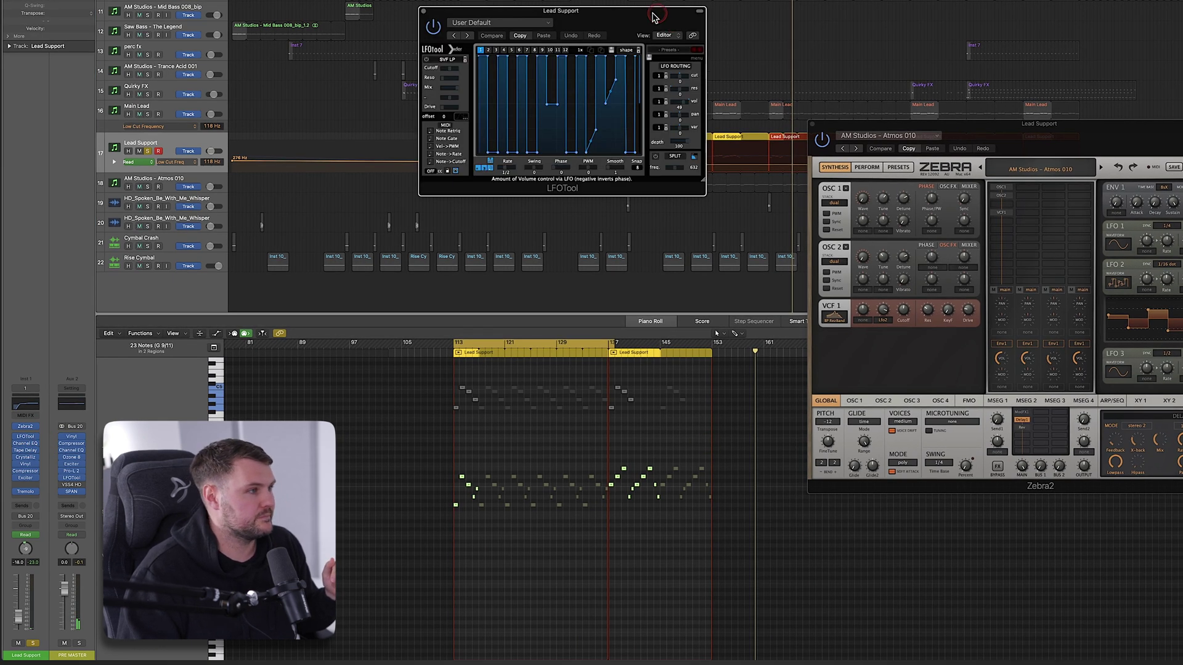
drag(654, 17, 831, 198)
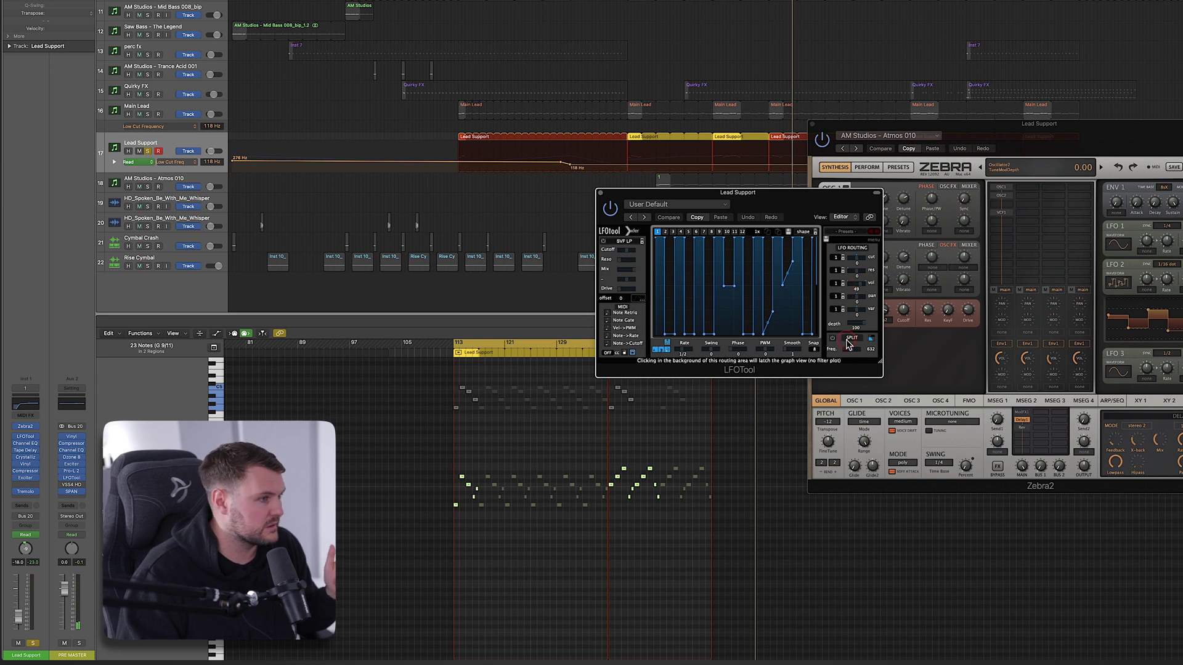
drag(769, 192, 839, 256)
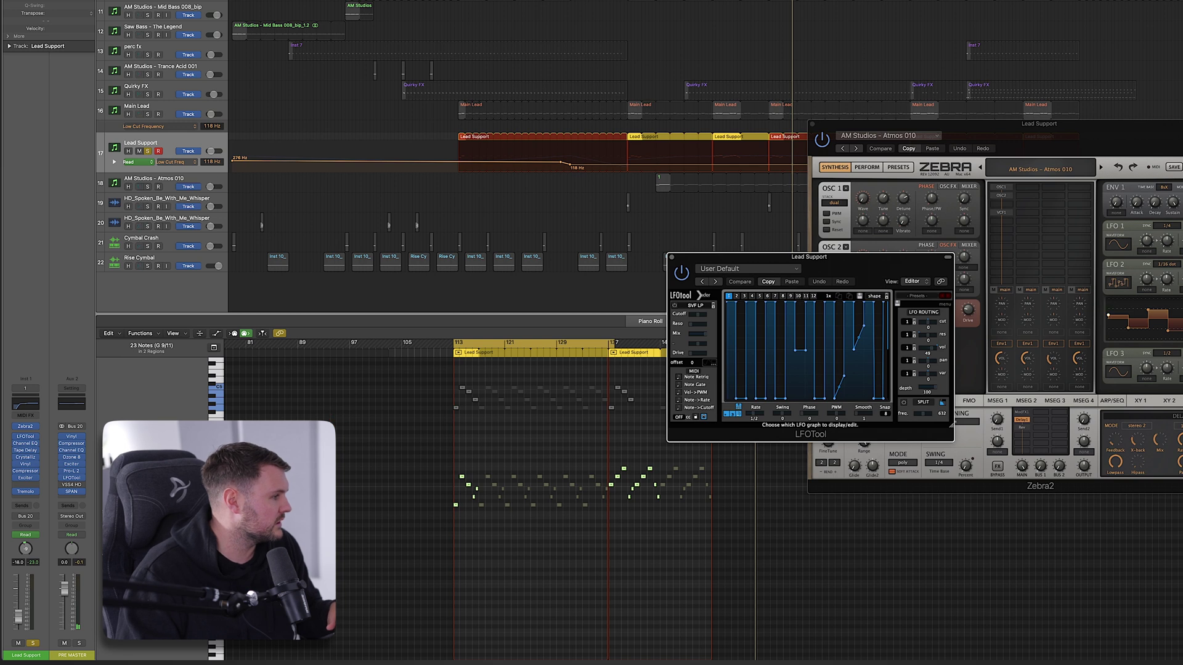
Step: Review the Channel EQ and Vinyl inserts on Lead Support, examine Vinyl's Warp amount and close Vinyl
click(29, 444)
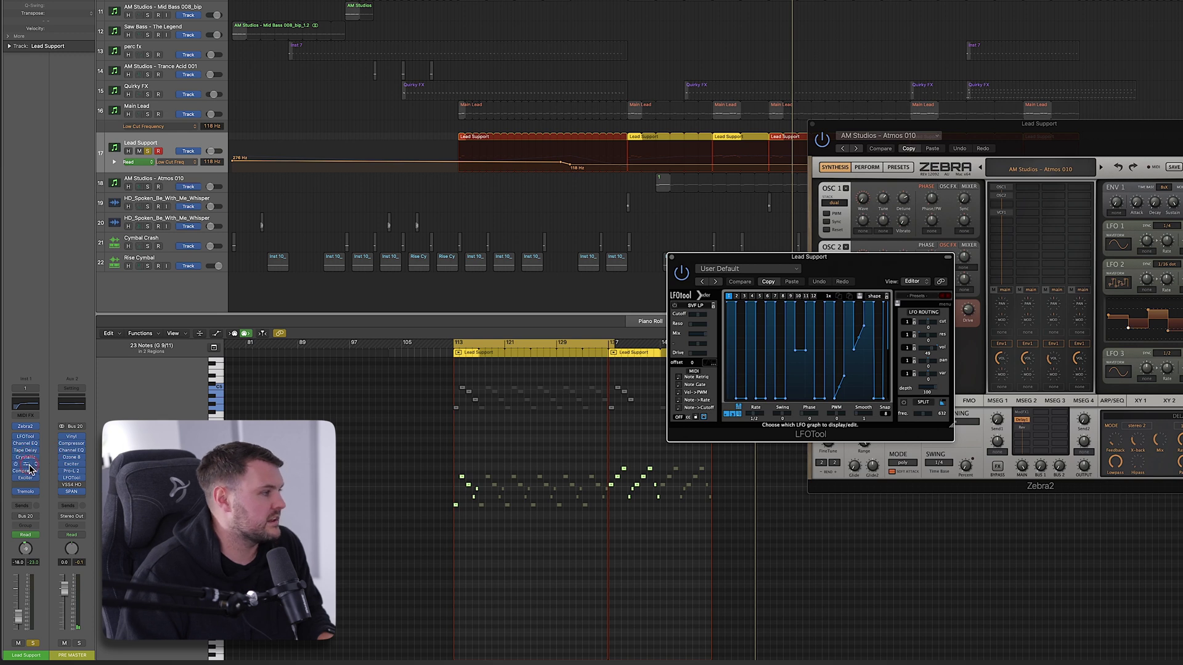
click(28, 464)
drag(570, 22, 604, 113)
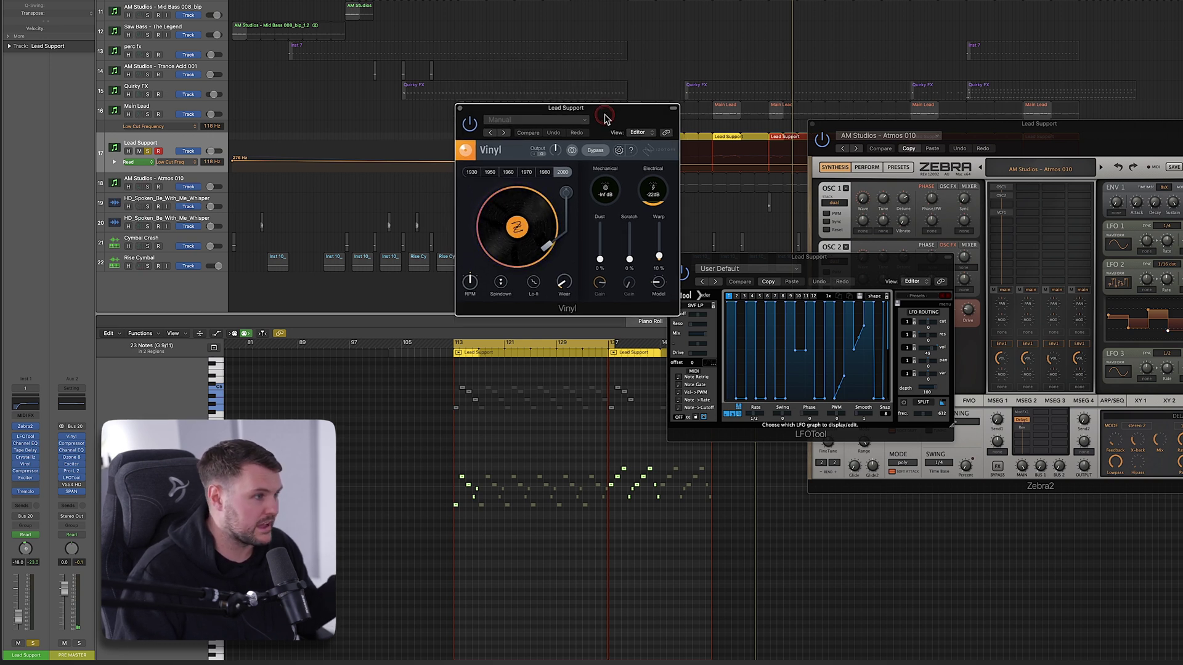
drag(636, 119, 607, 164)
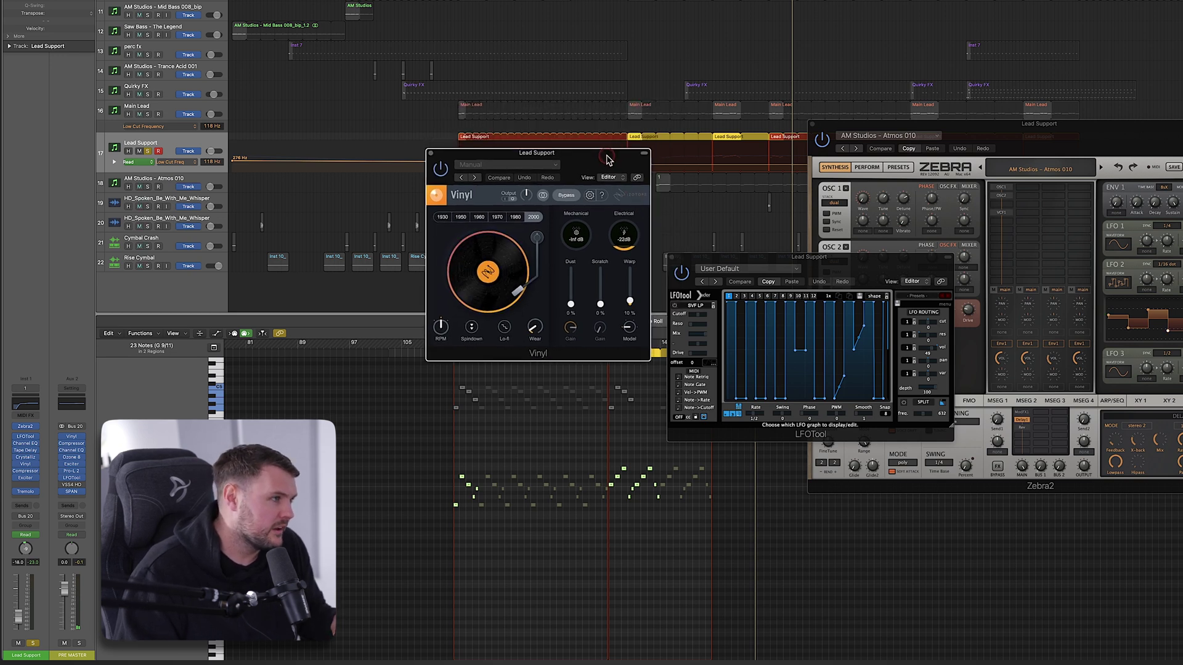
click(628, 295)
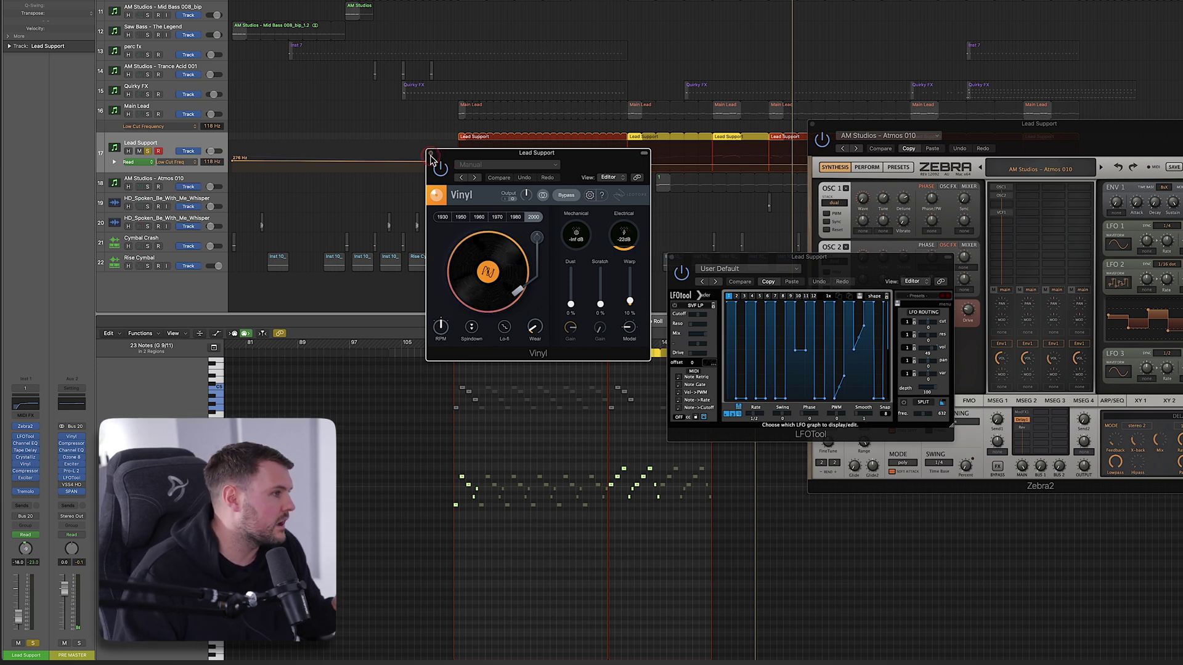
click(430, 154)
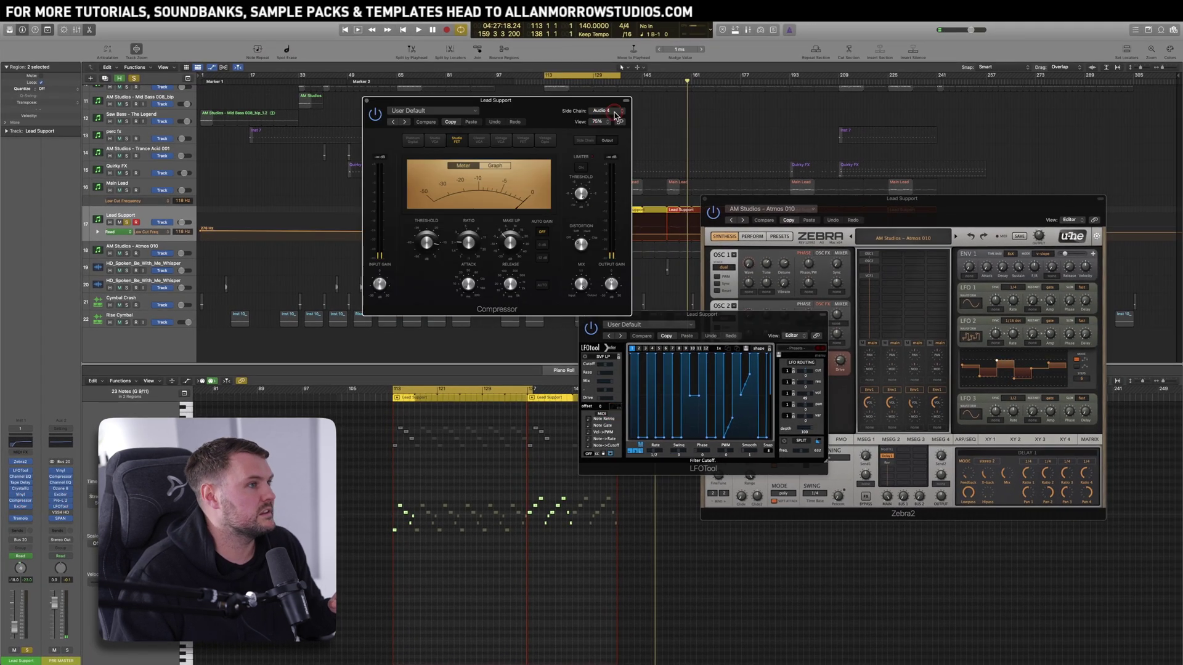
click(139, 189)
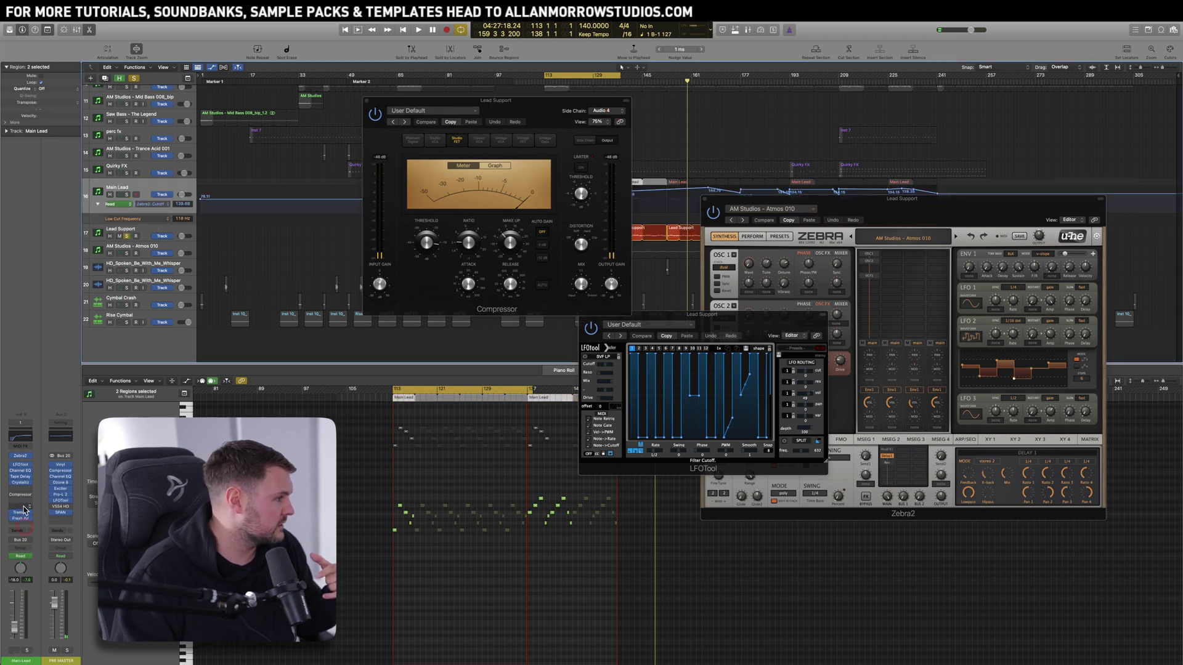
click(245, 241)
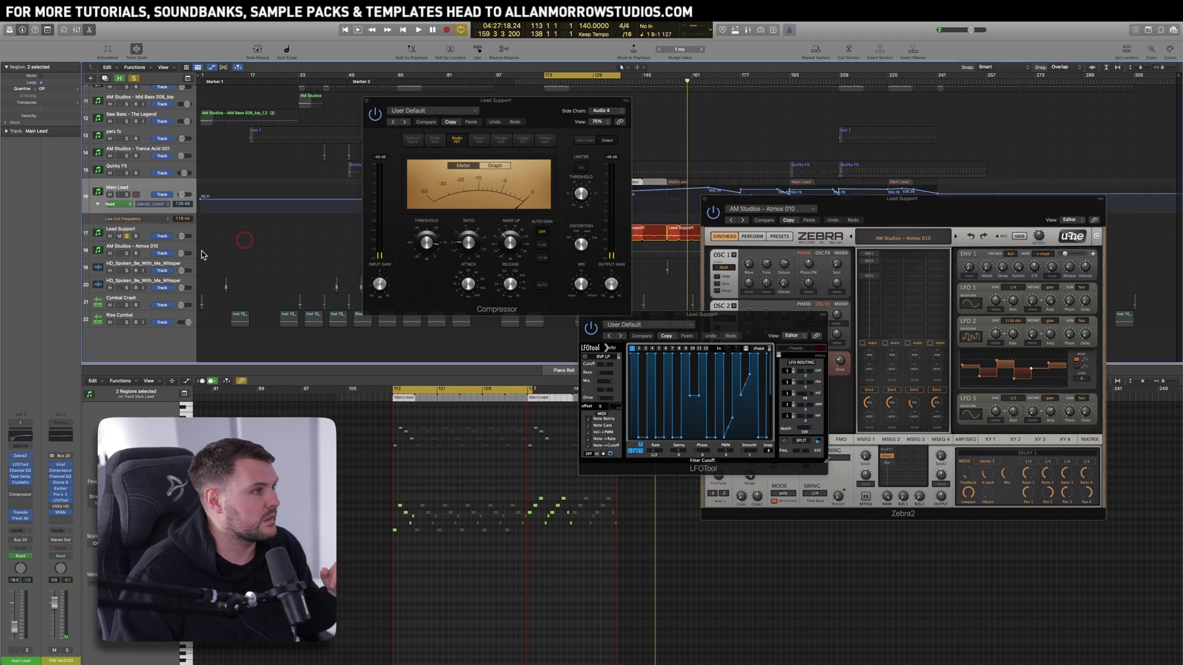
click(148, 233)
click(565, 250)
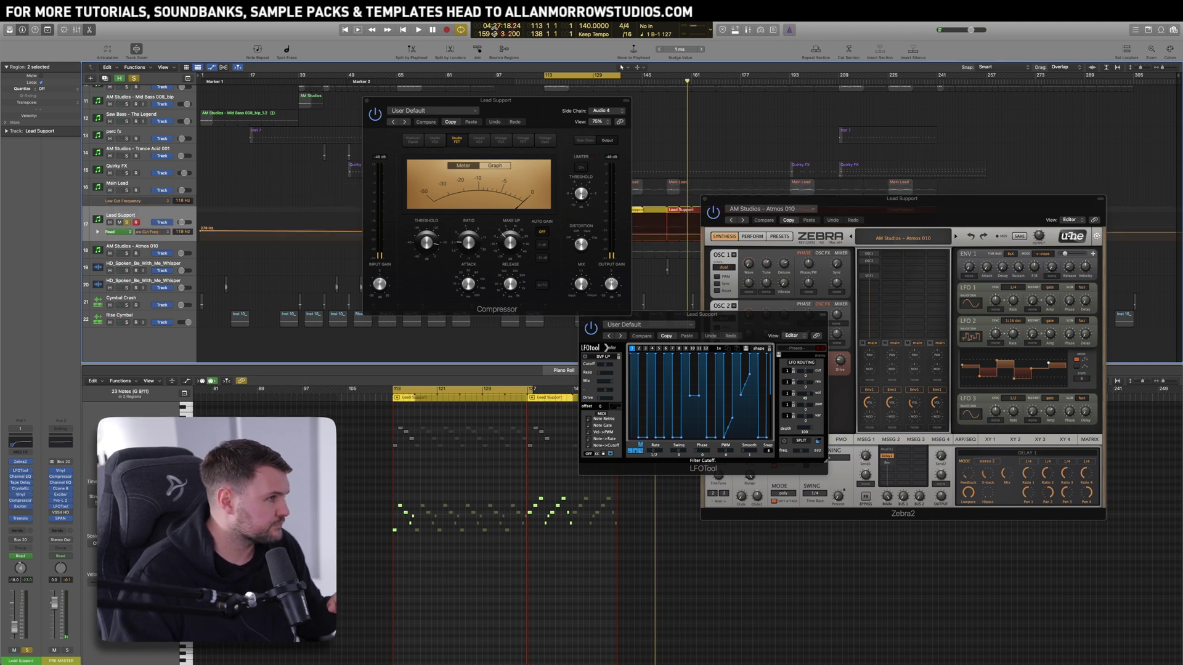
click(368, 102)
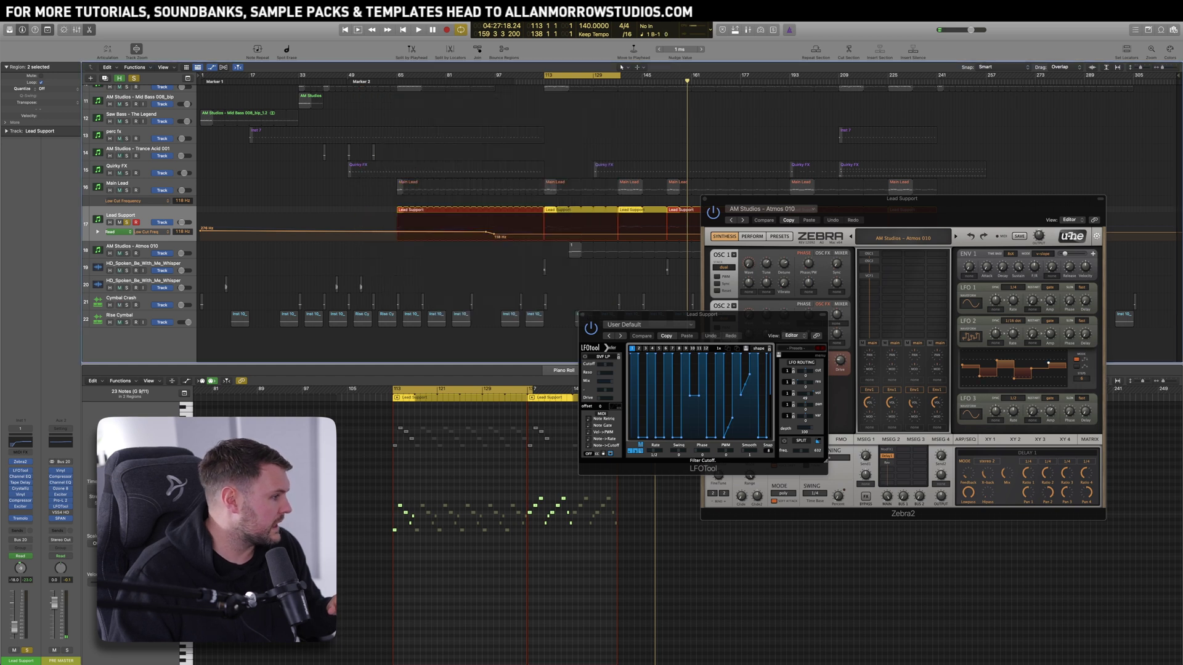
Step: Open the Exciter on Lead Support, place its window beside LFOTool and toggle its bypass during playback to compare the sound
click(22, 507)
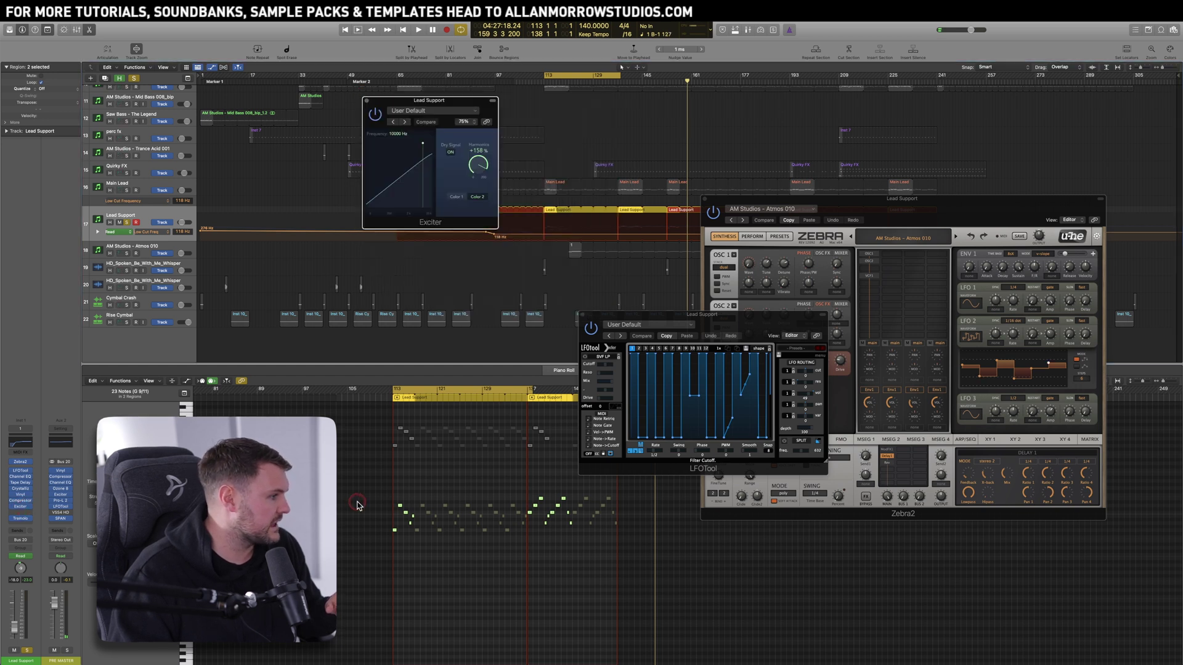
click(584, 115)
drag(459, 105, 629, 210)
key(space)
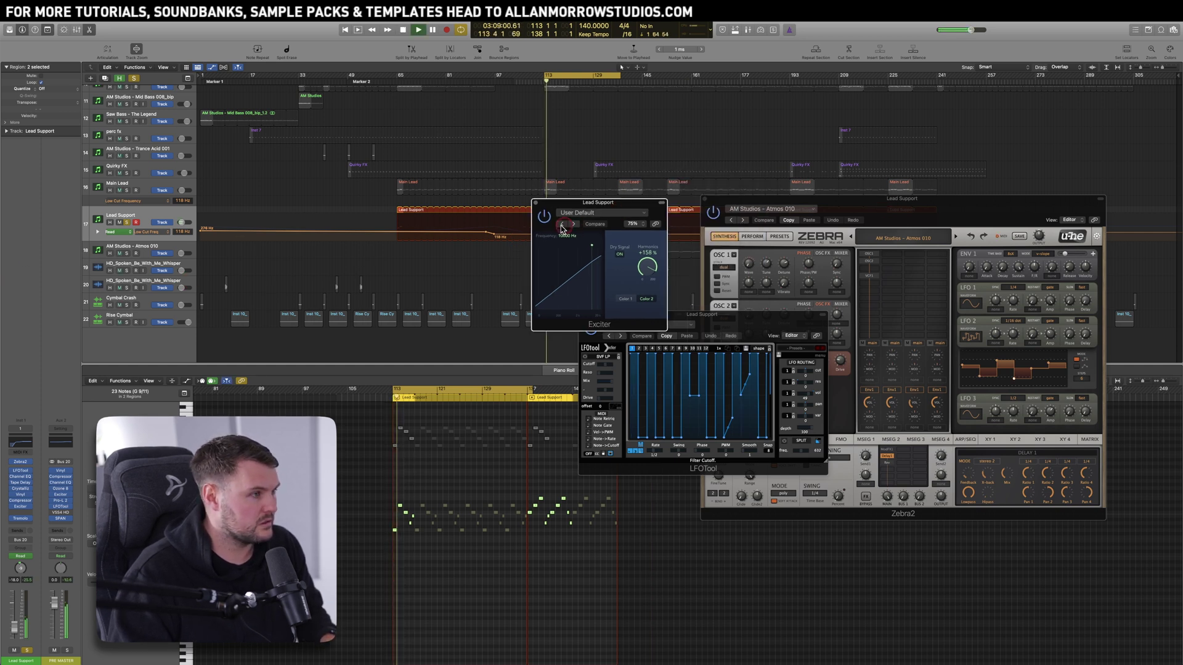
click(544, 219)
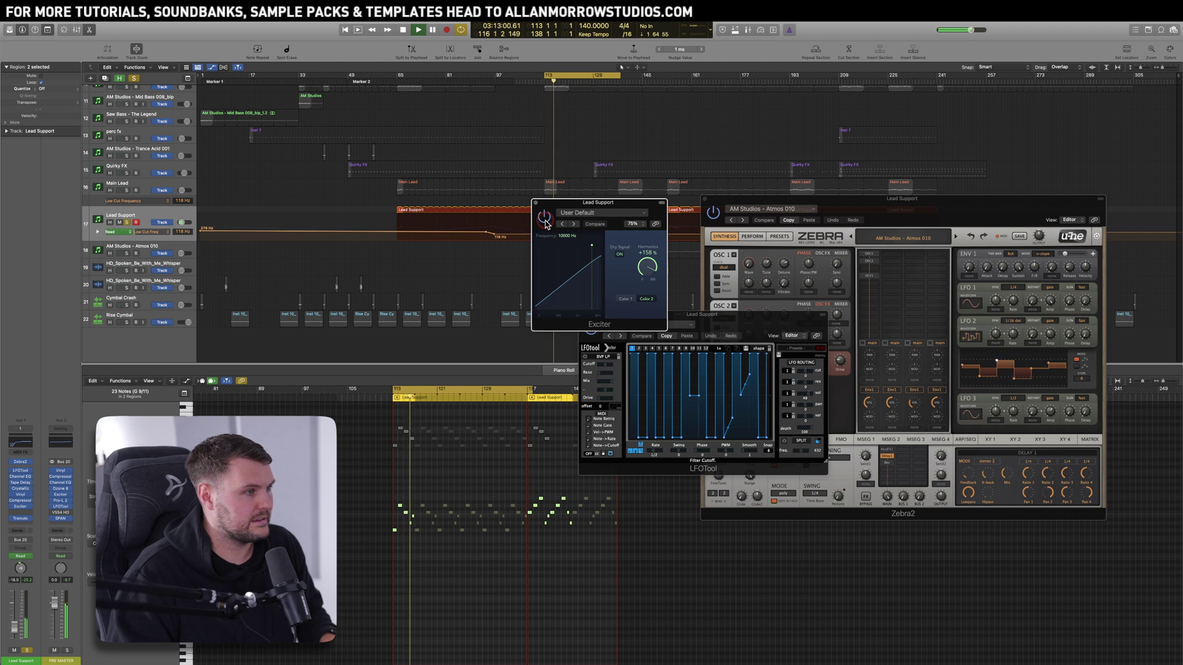
Step: Open Lead Support's Tremolo to examine its rate and depth, and close both the Tremolo and Exciter windows
click(21, 519)
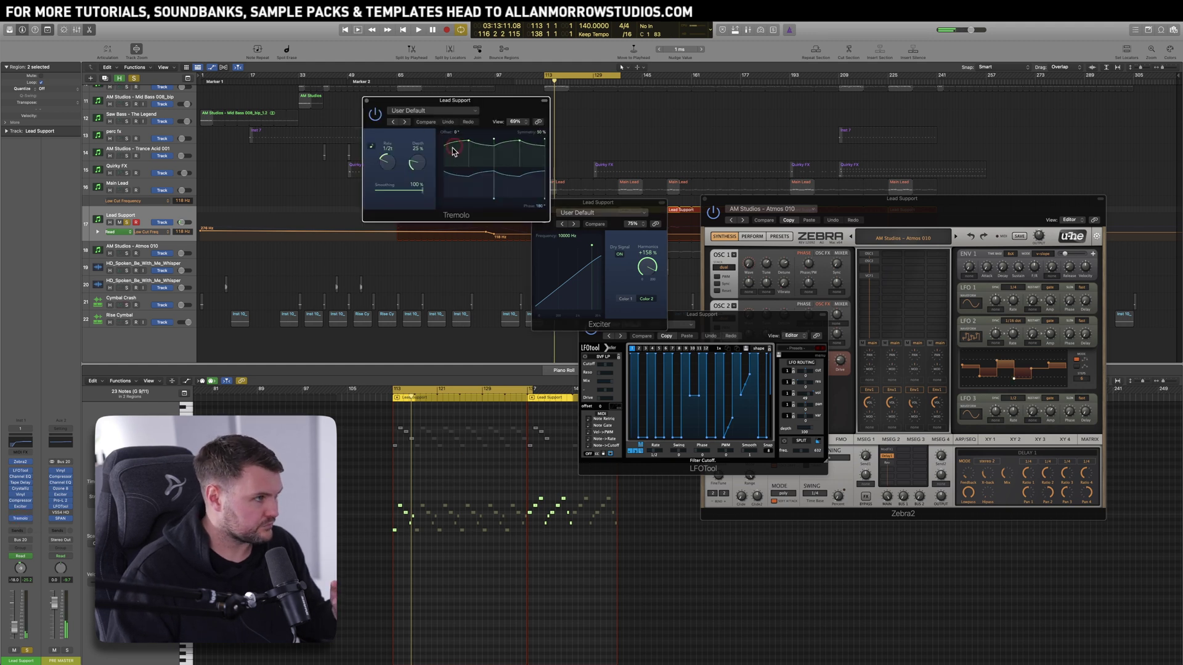
drag(461, 101, 554, 132)
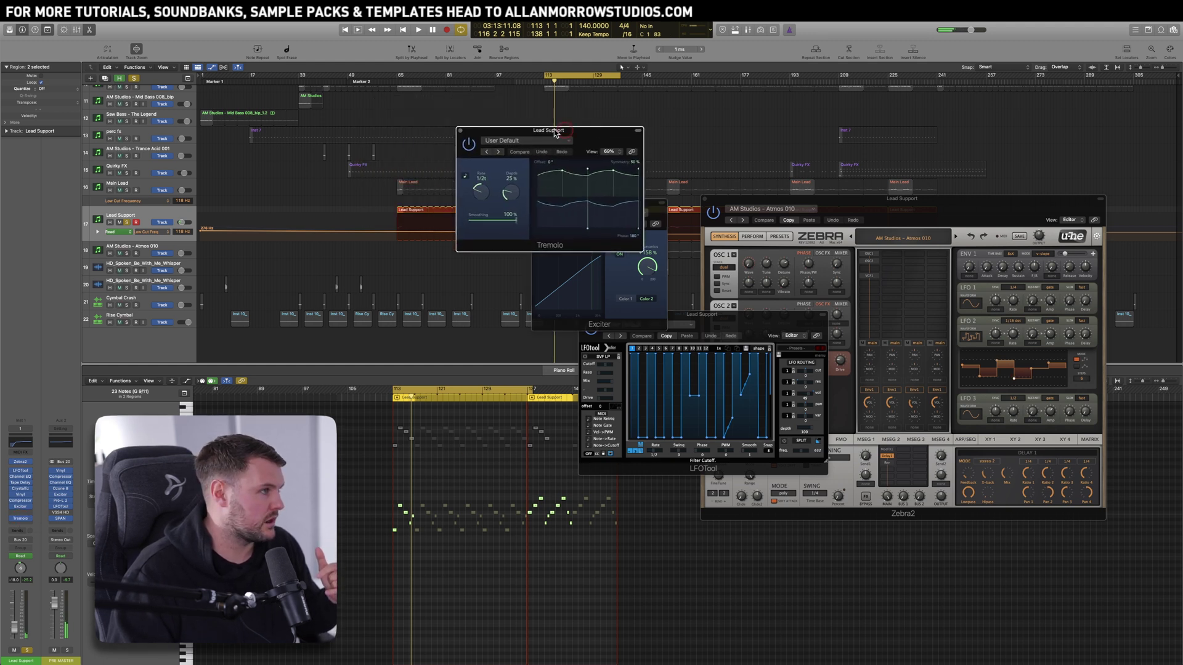
click(460, 133)
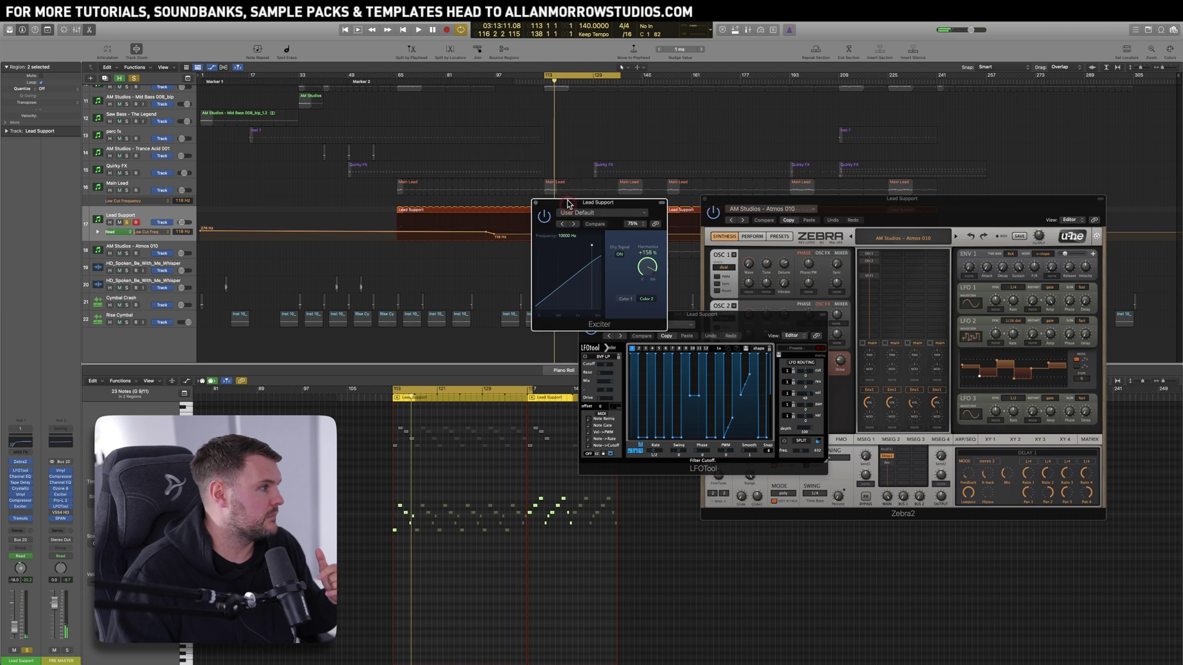
click(535, 202)
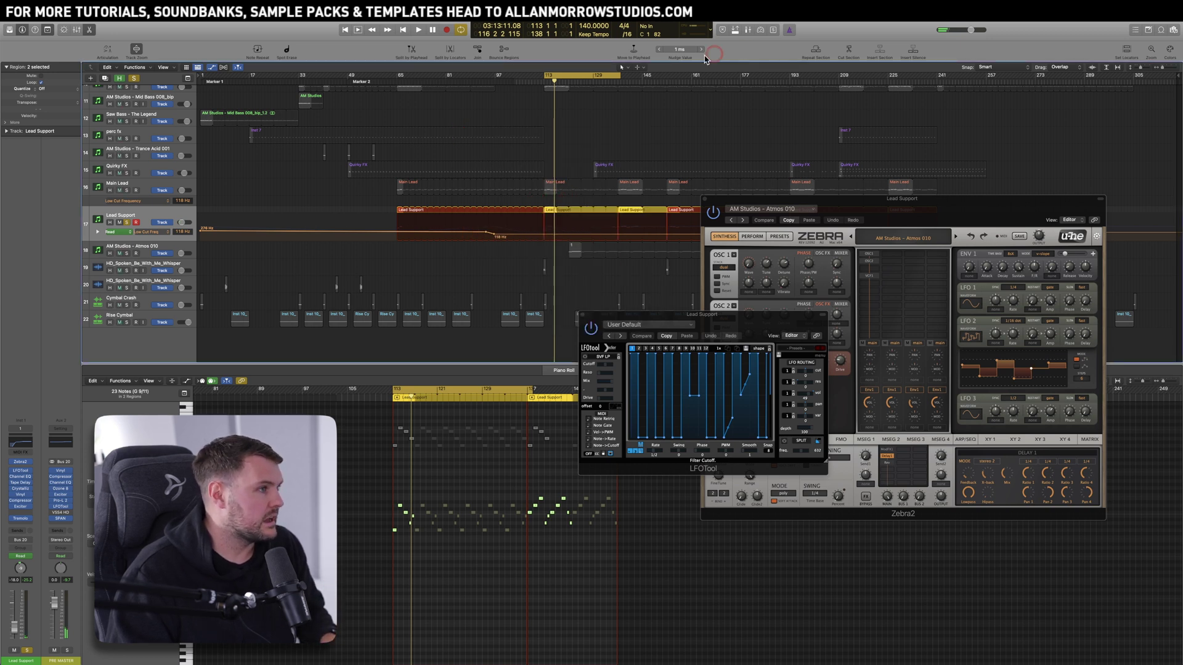
Step: Shift the cycle range to start at bar 121 and audition the soloed Atmos 010 track with Main Lead, followed by Lead Support
drag(599, 73, 623, 73)
click(126, 253)
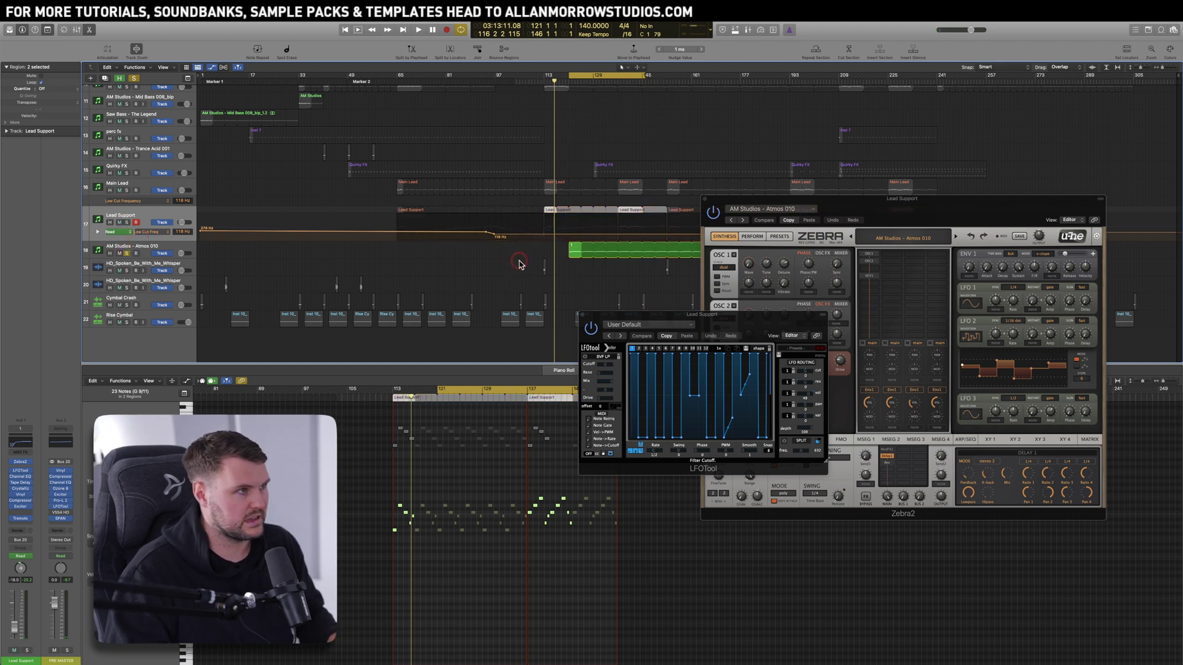
click(127, 190)
key(space)
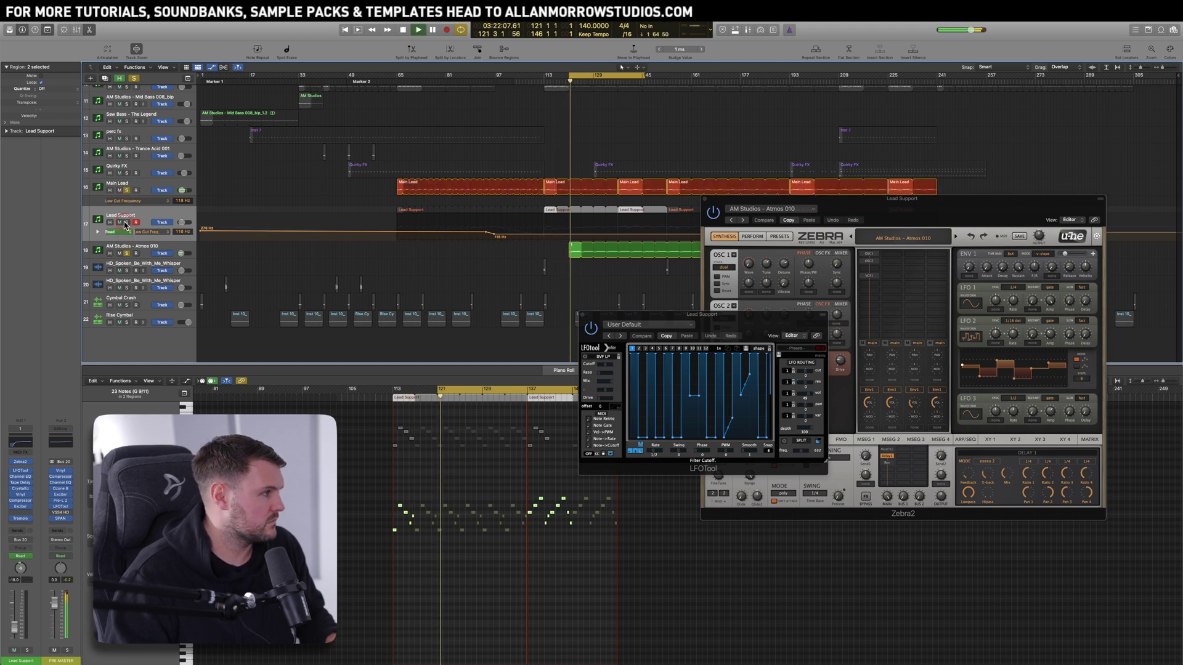
click(127, 222)
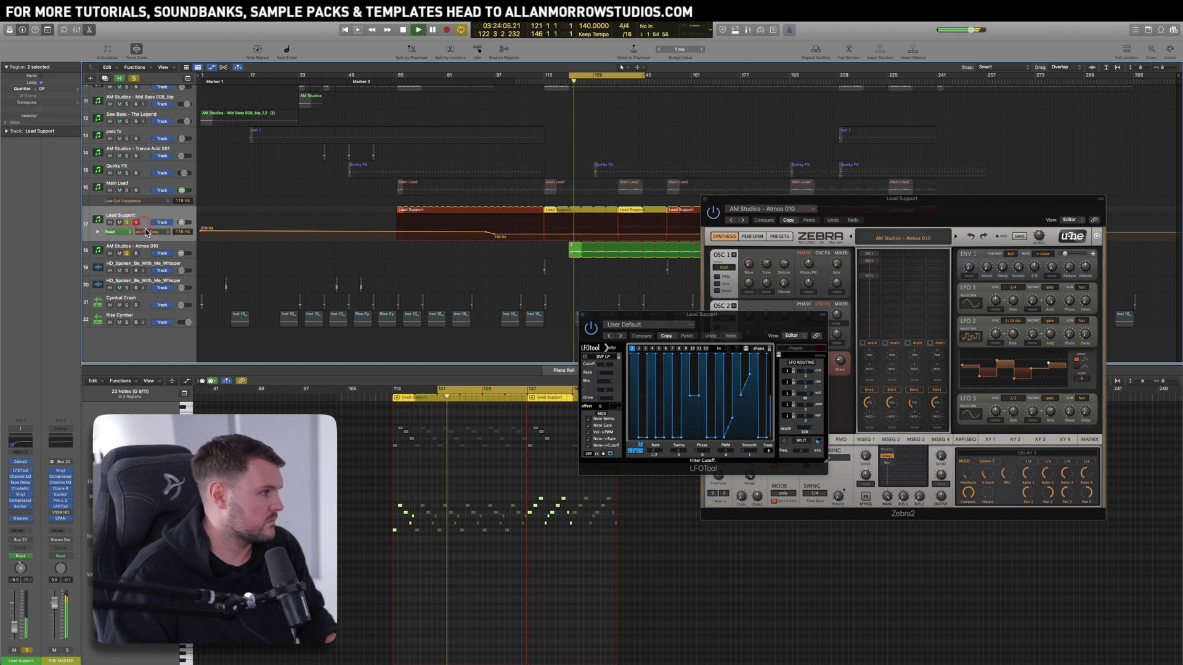
Step: Select the Atmos 010 track, play it without Lead Support and bring up its Zebra2 patch for inspection
click(431, 256)
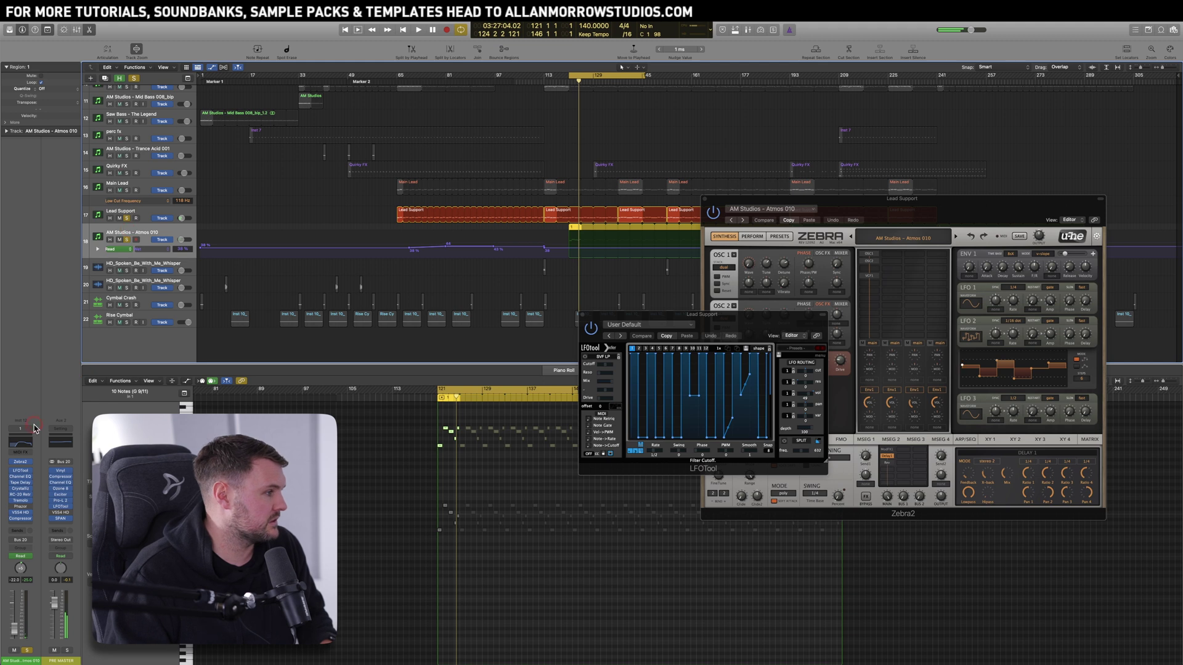
click(128, 219)
key(space)
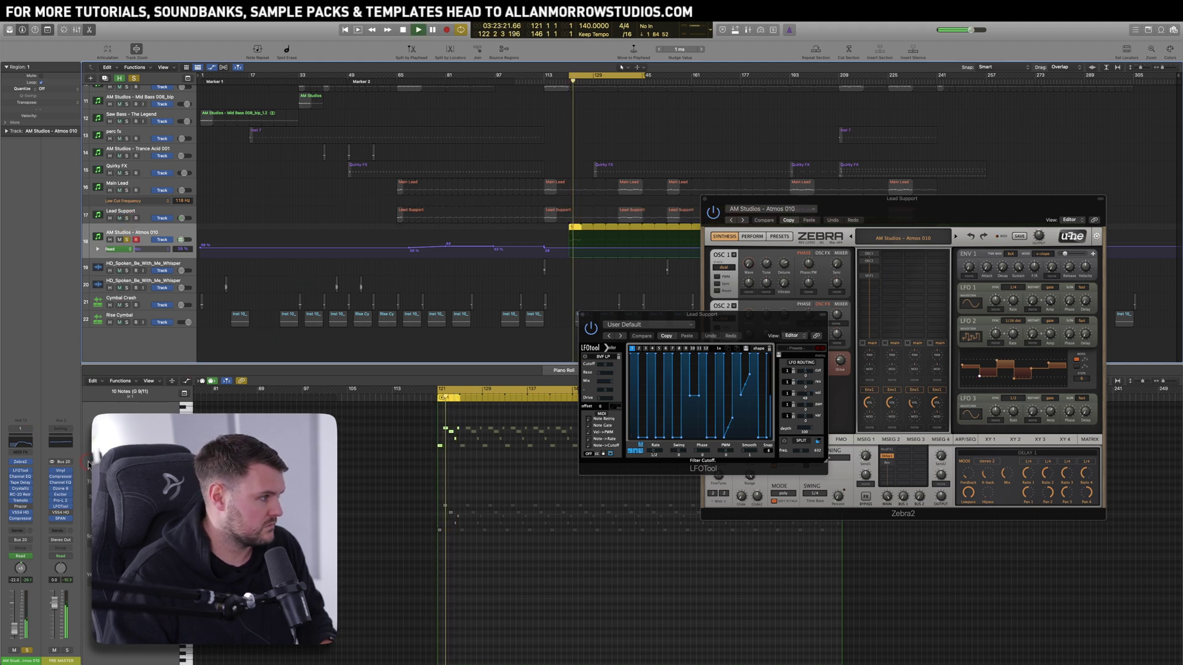
key(space)
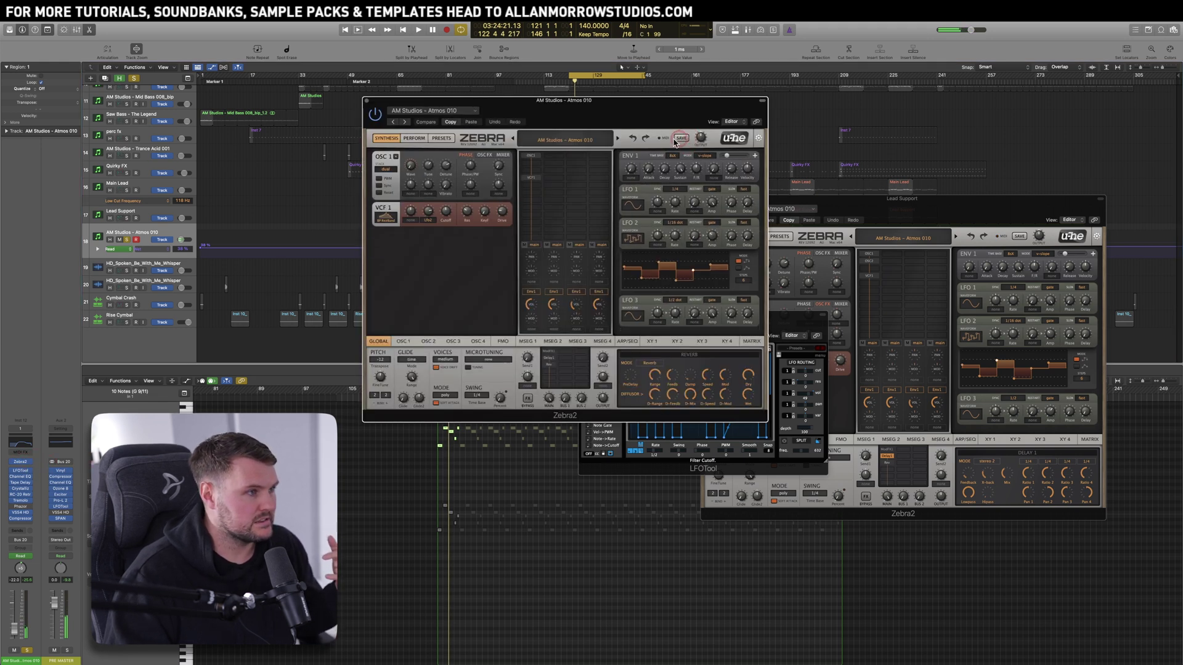
drag(639, 114, 661, 168)
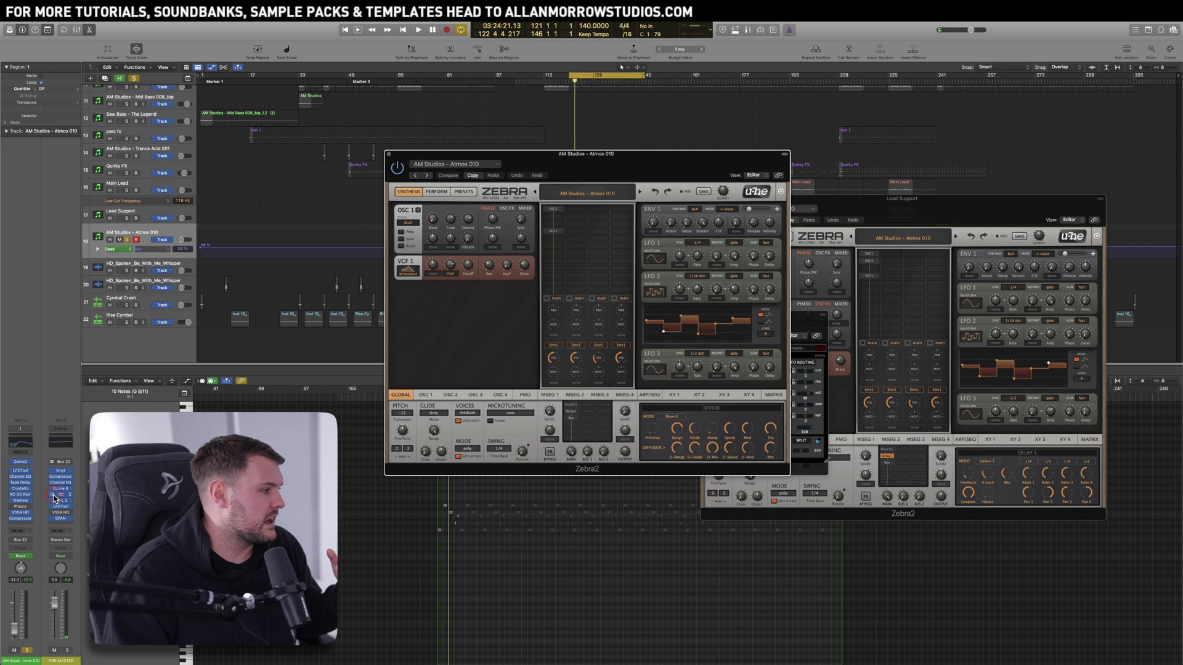
Step: Open RC-20 Retro Color on Atmos 010 and examine its Noise, Wobble and Magnetic modules, including the Dropouts control
click(22, 496)
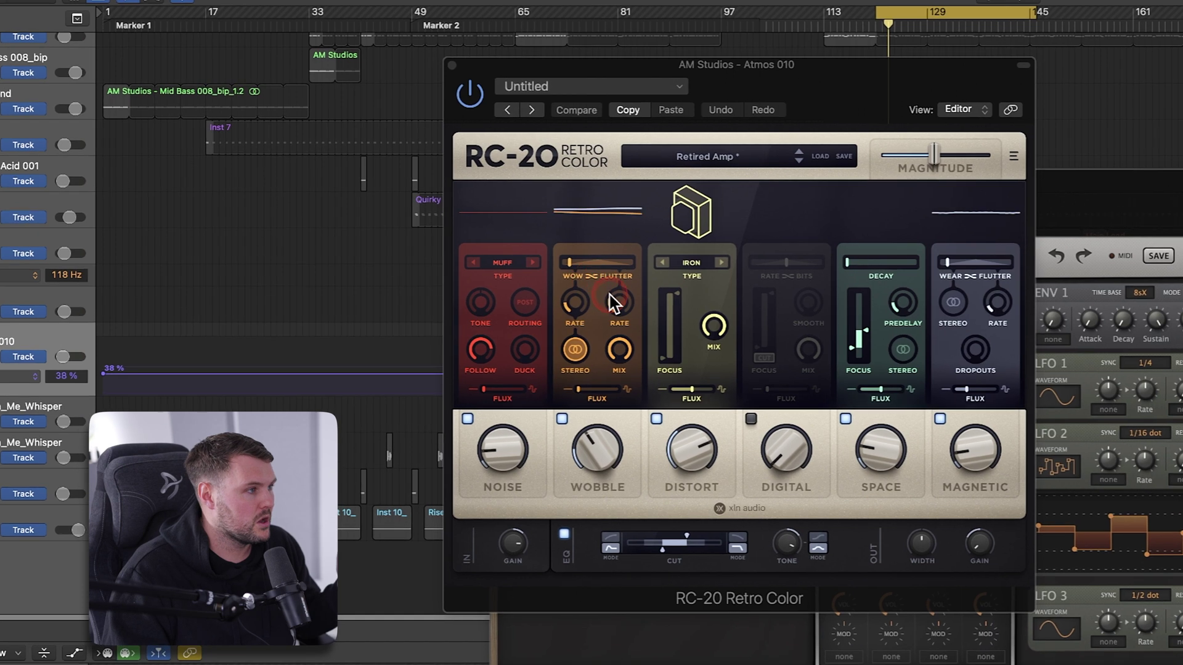
click(442, 210)
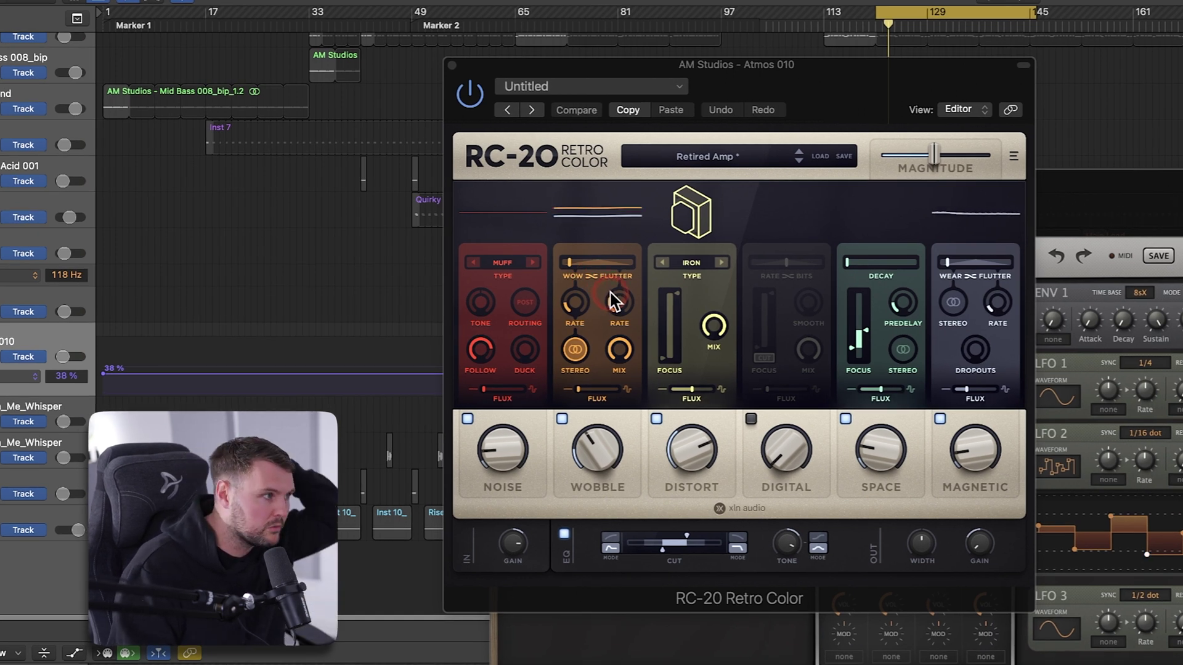
click(517, 465)
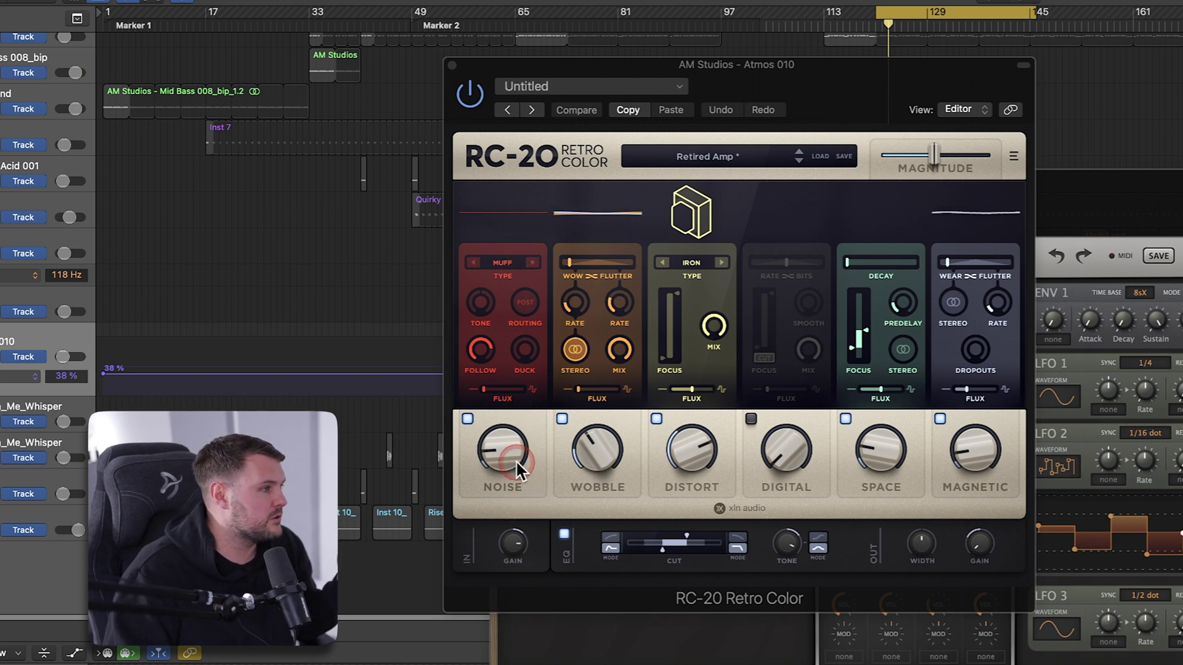
click(968, 425)
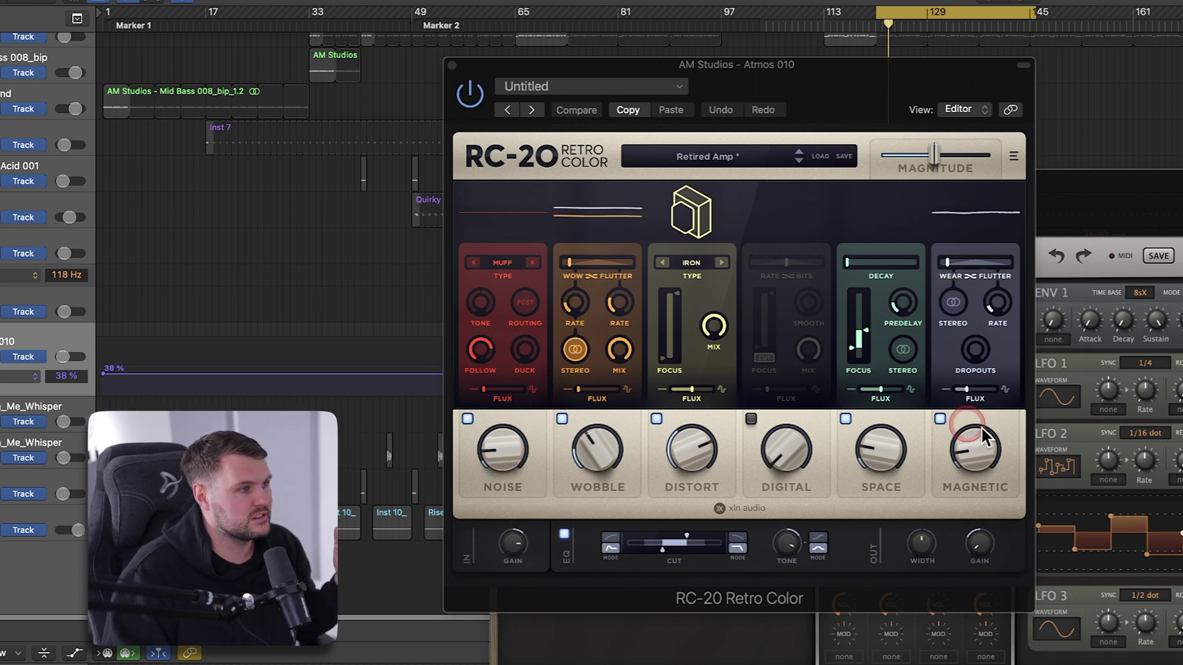
click(979, 348)
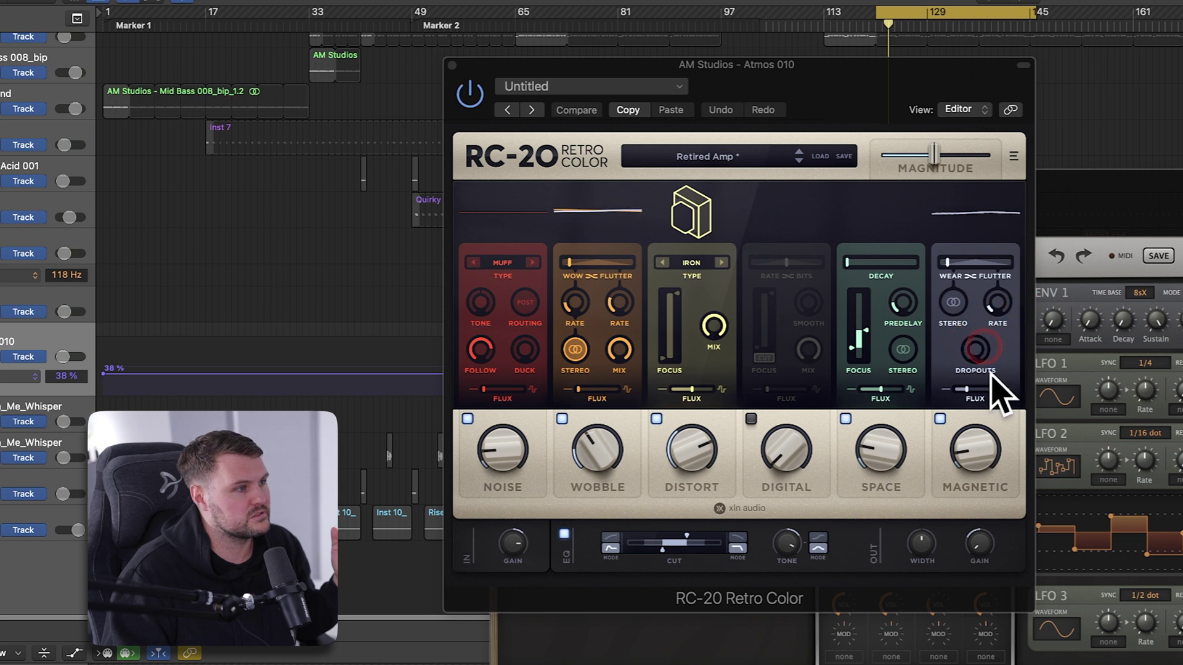
click(875, 295)
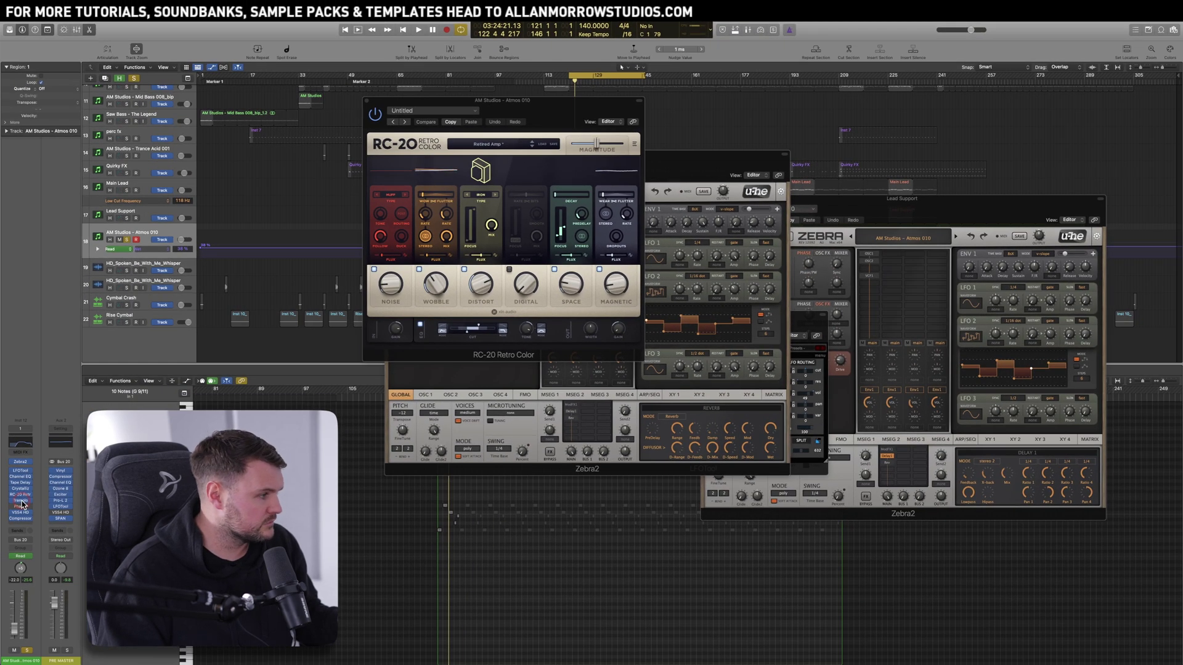
Step: Review the Tremolo's Slow Panning preset and the VSS4 HD Large Hall reverb on Atmos 010, closing the reverb window
click(21, 501)
click(476, 168)
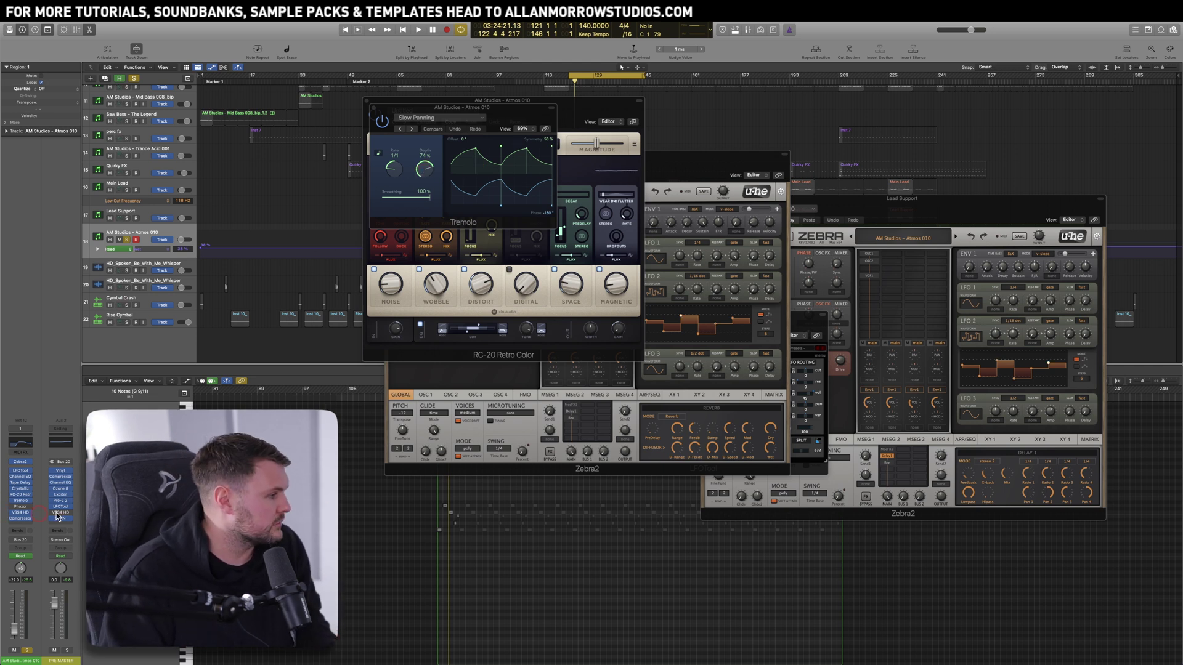
click(20, 512)
click(21, 512)
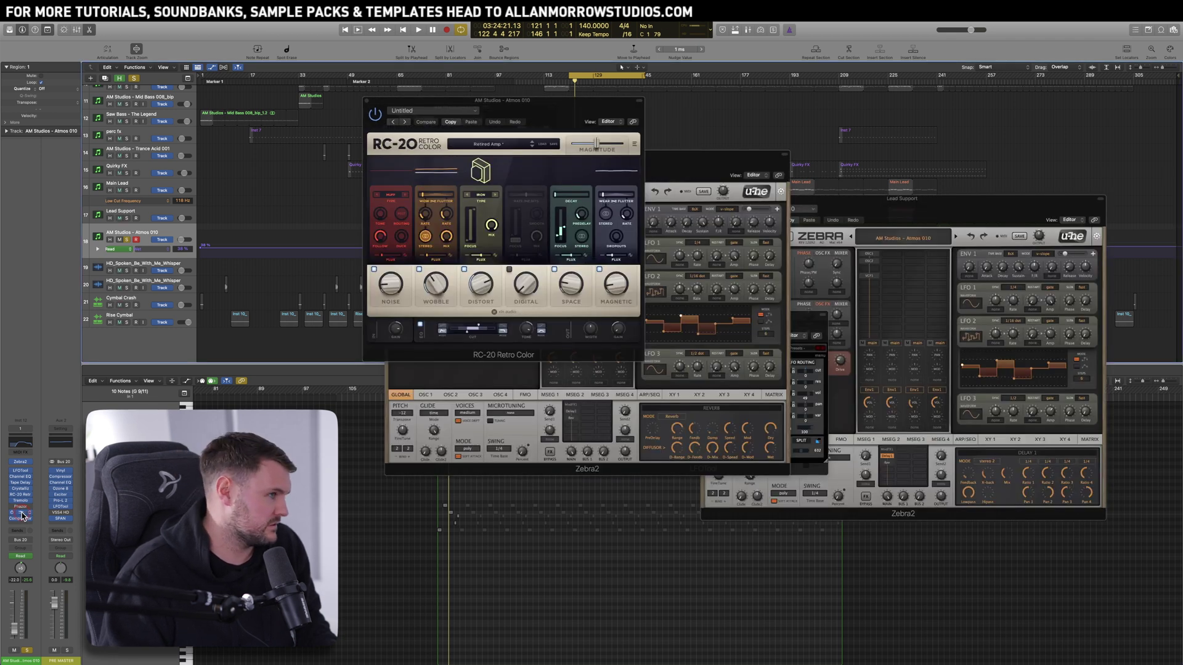
click(20, 512)
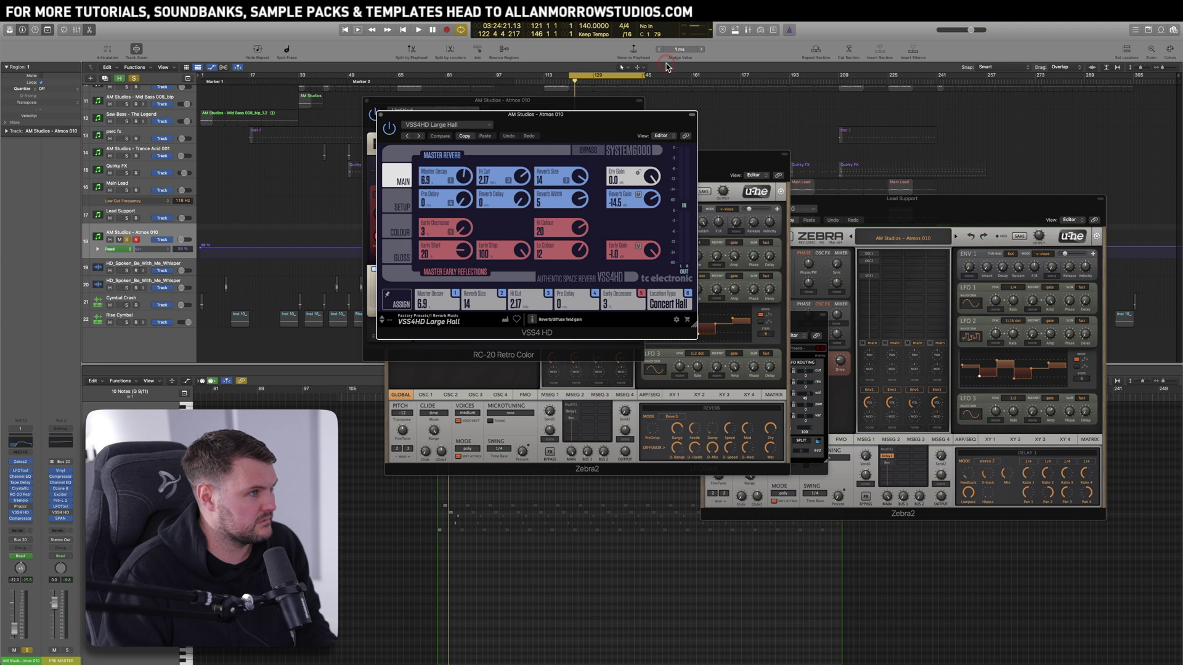
drag(624, 117, 601, 146)
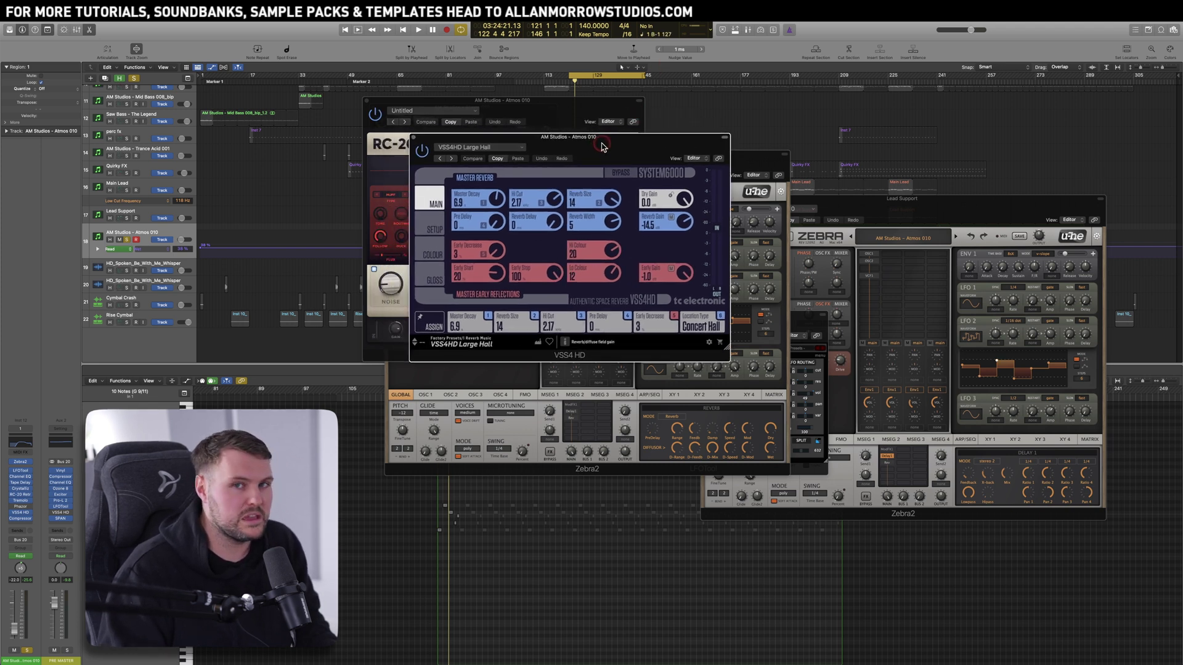
click(568, 150)
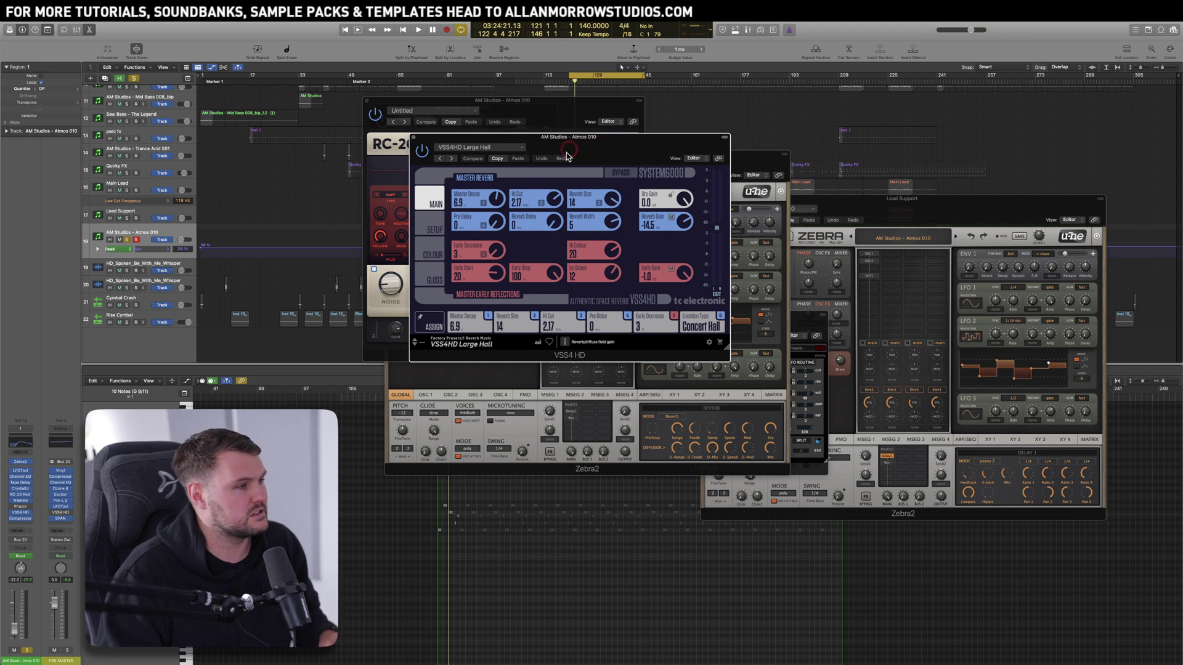
click(414, 138)
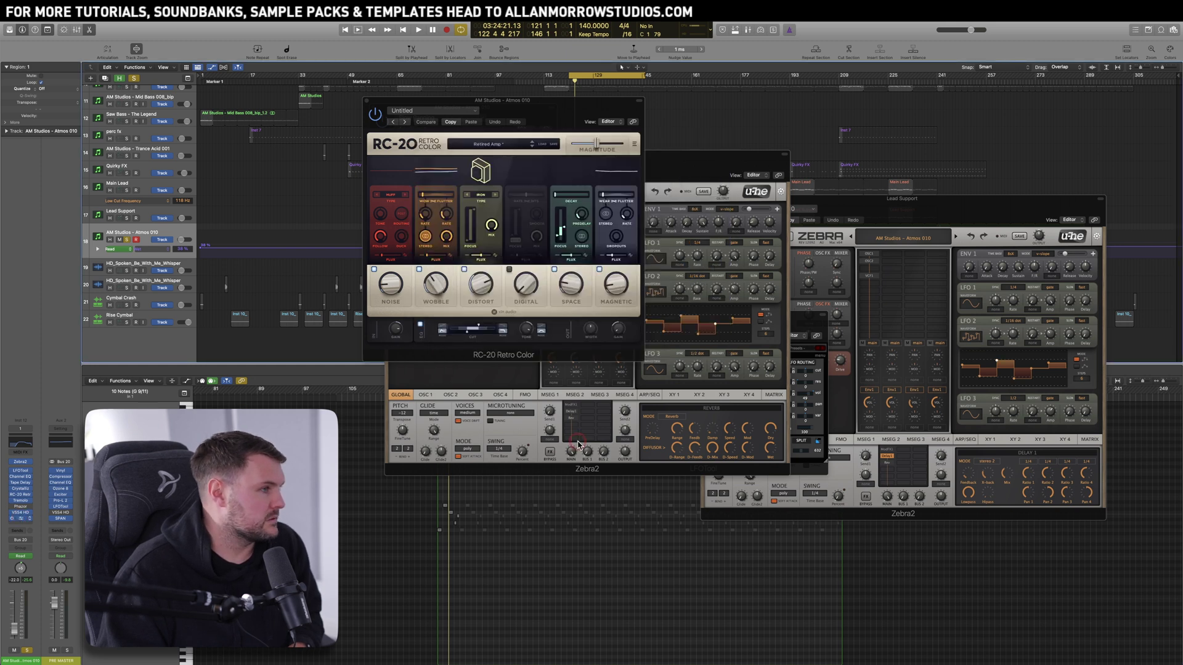
Step: Close all remaining plug-in windows and unsolo the Atmos 010 track
click(379, 117)
click(368, 100)
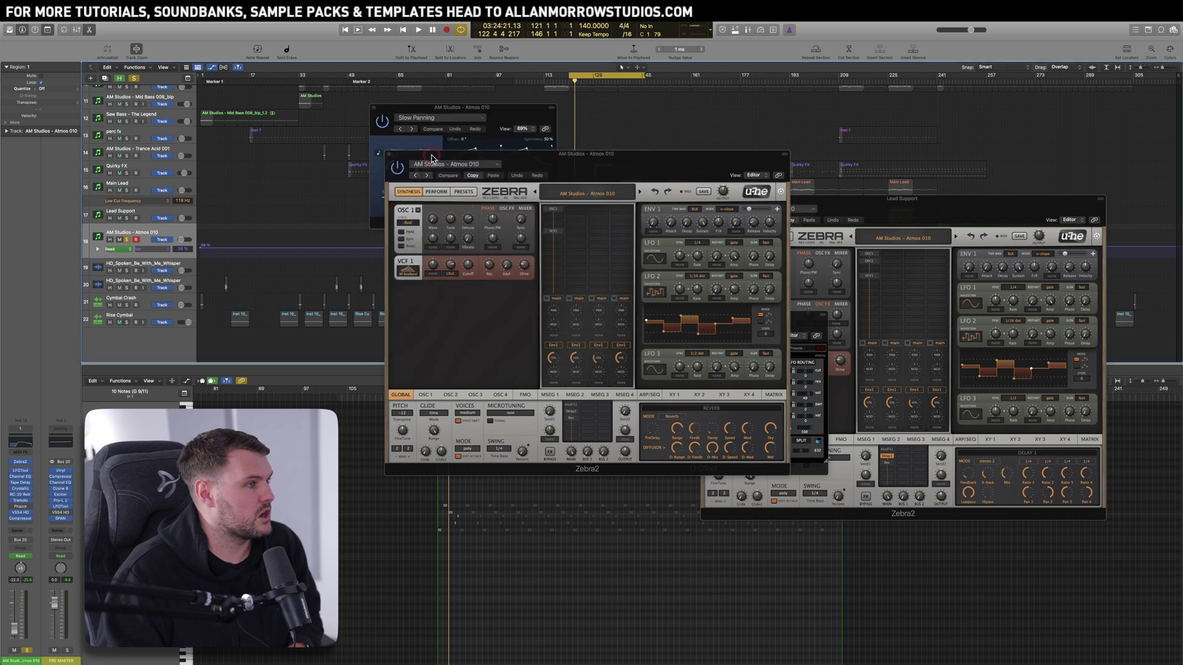
click(391, 157)
click(374, 108)
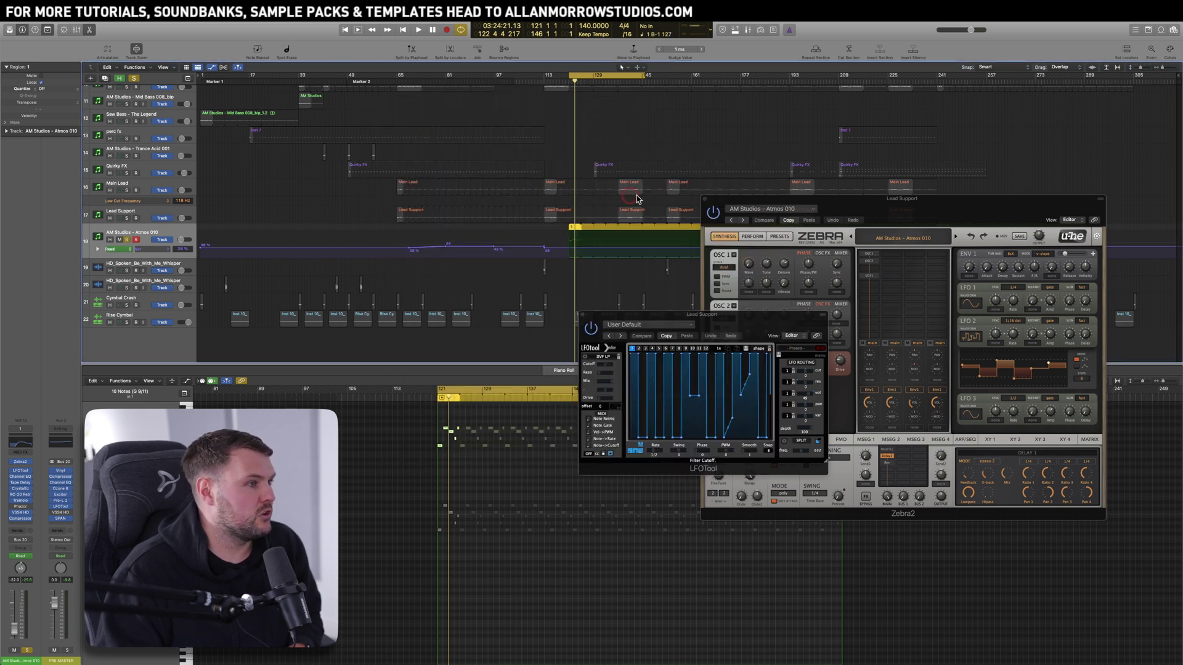
click(704, 200)
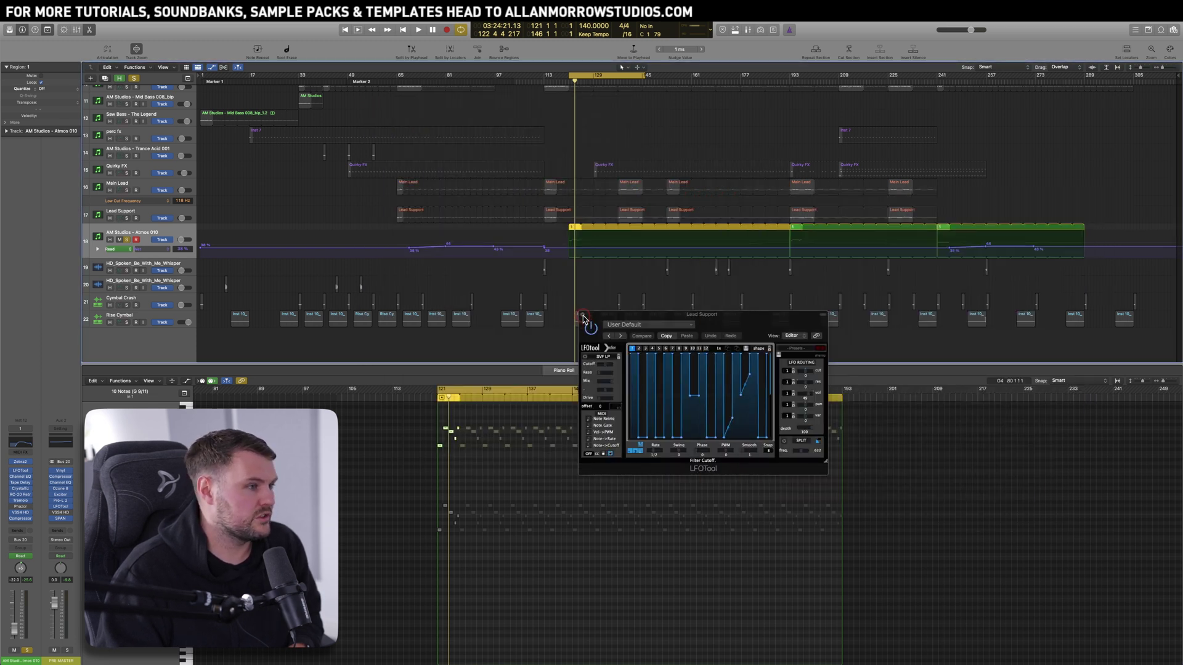
click(584, 317)
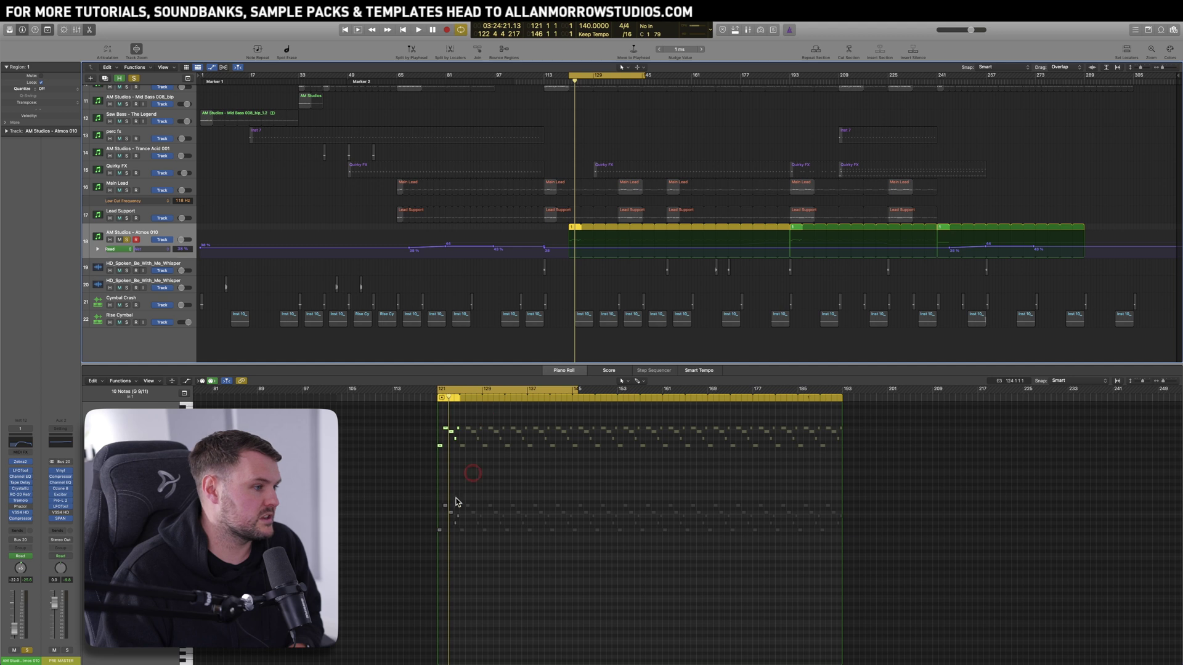
click(127, 241)
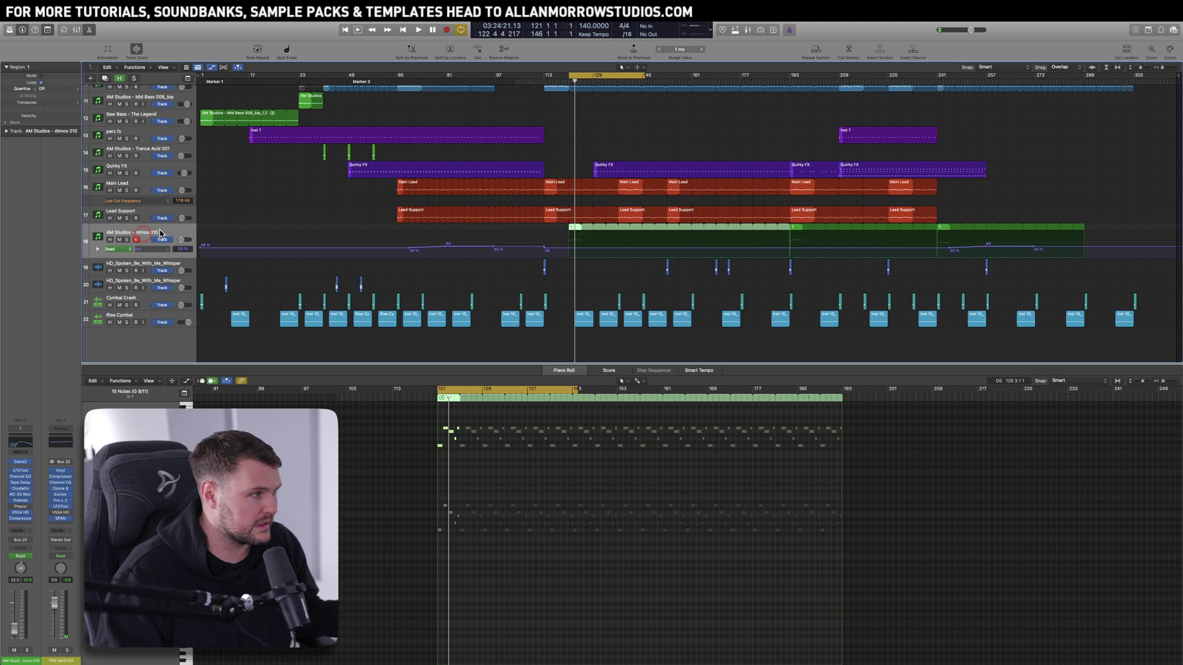